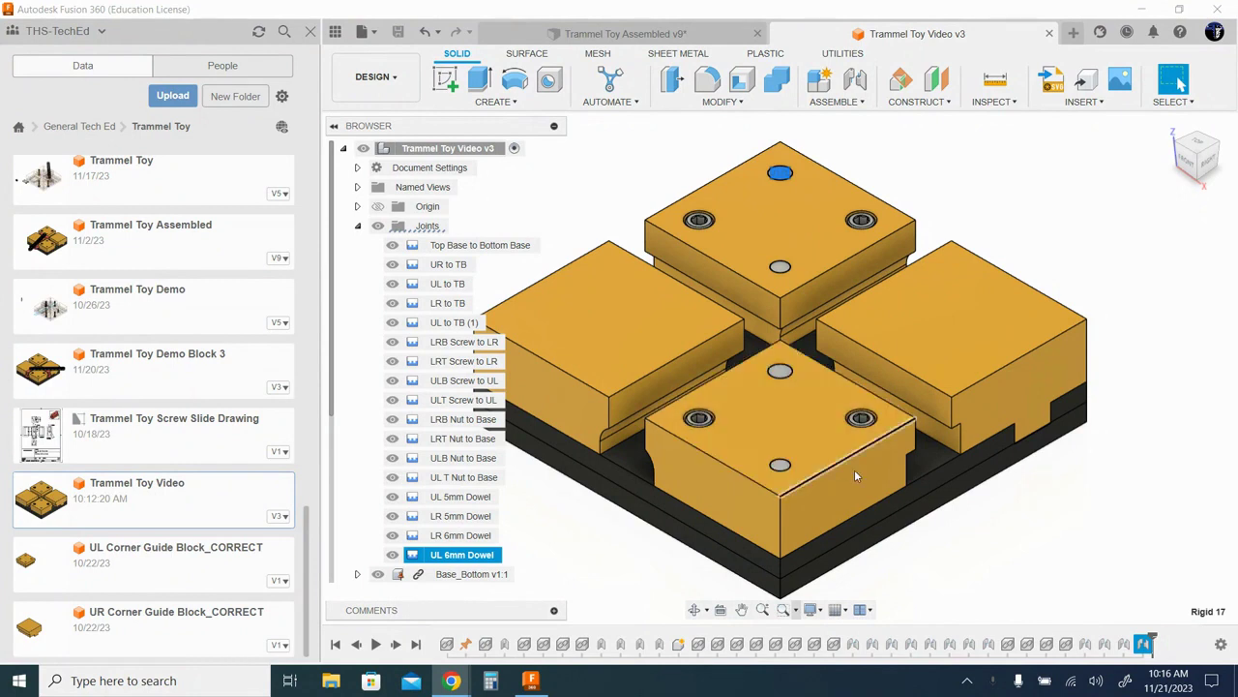
- Insert the Pin Slide Block - Corrected part into the assembly, placing it beside the base
shift+middle_drag(989, 521, 670, 207)
shift+middle_drag(1012, 193, 1049, 331)
click(1173, 133)
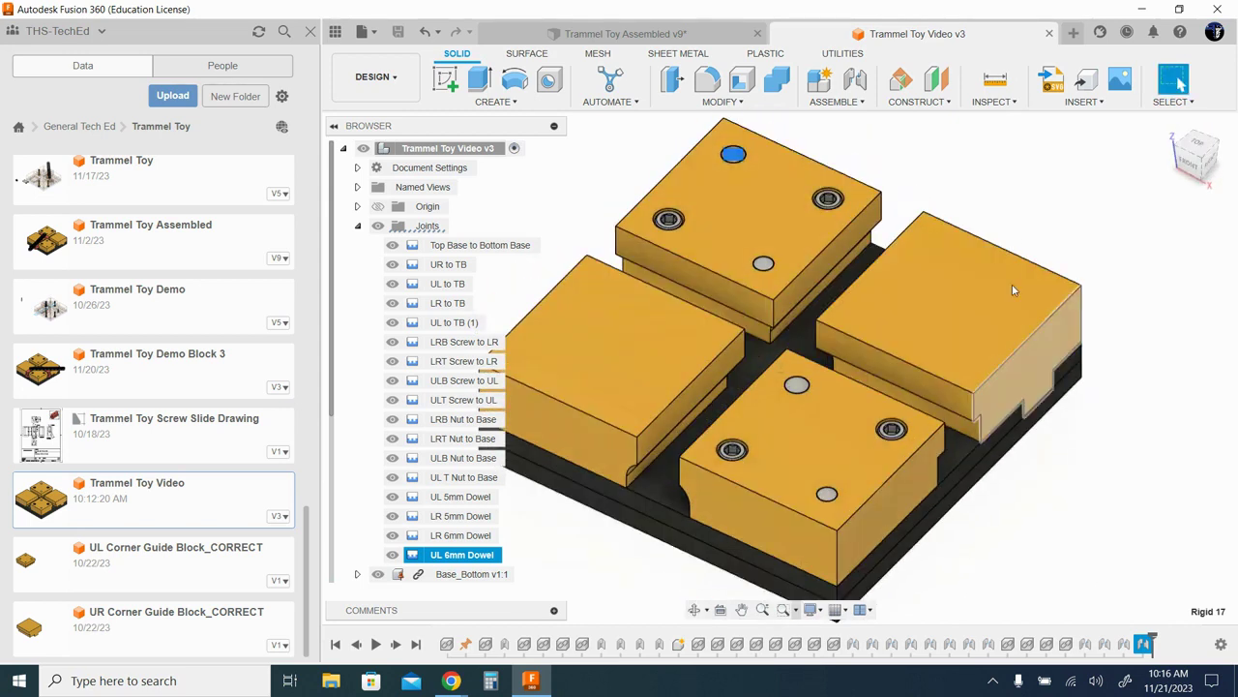
click(1065, 446)
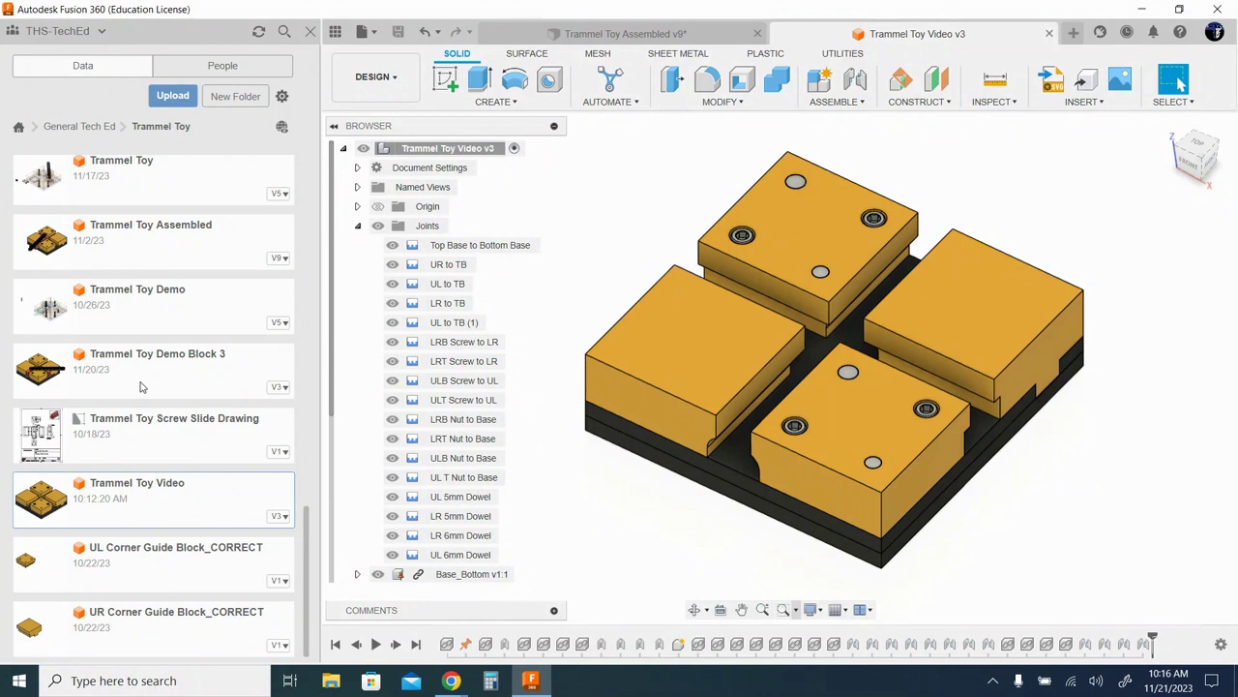
scroll(139, 374, up, 7)
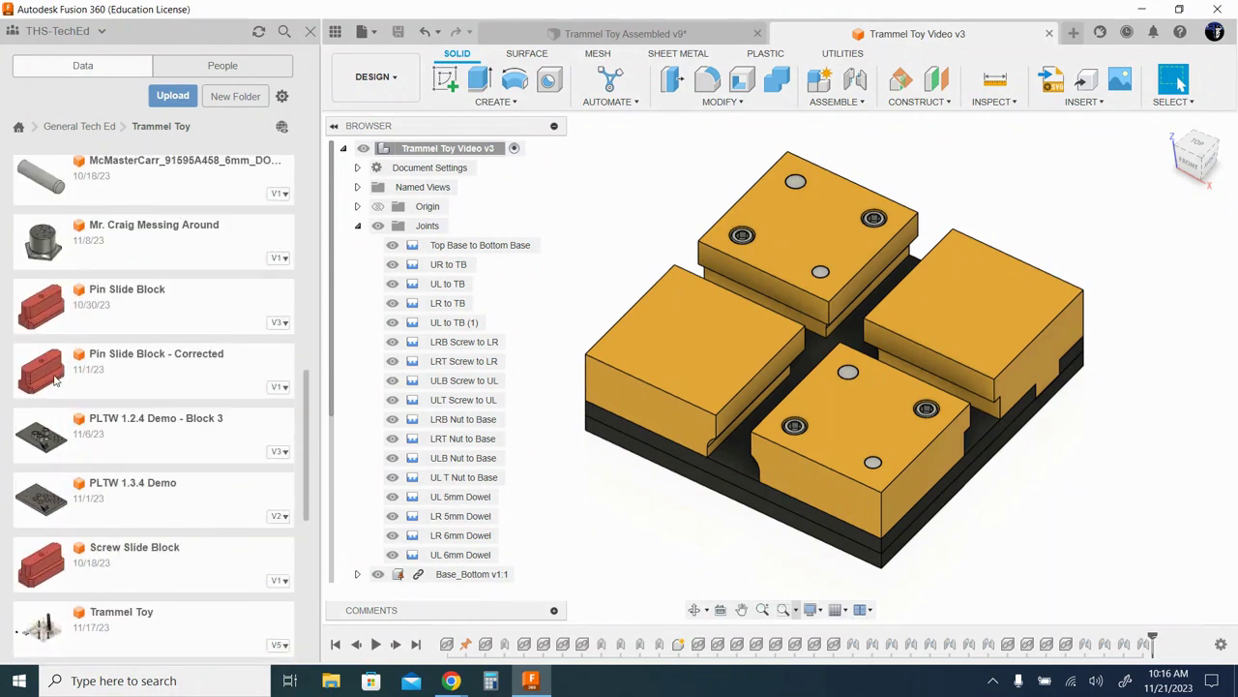
drag(55, 380, 1060, 459)
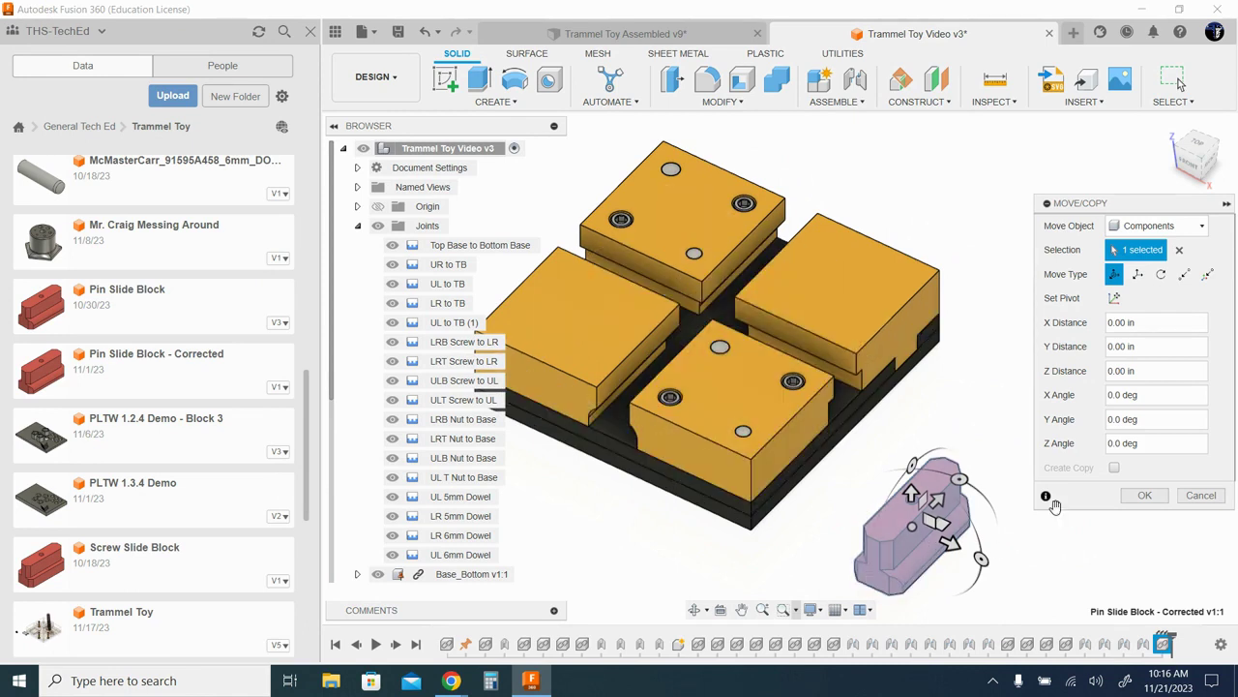
click(1142, 495)
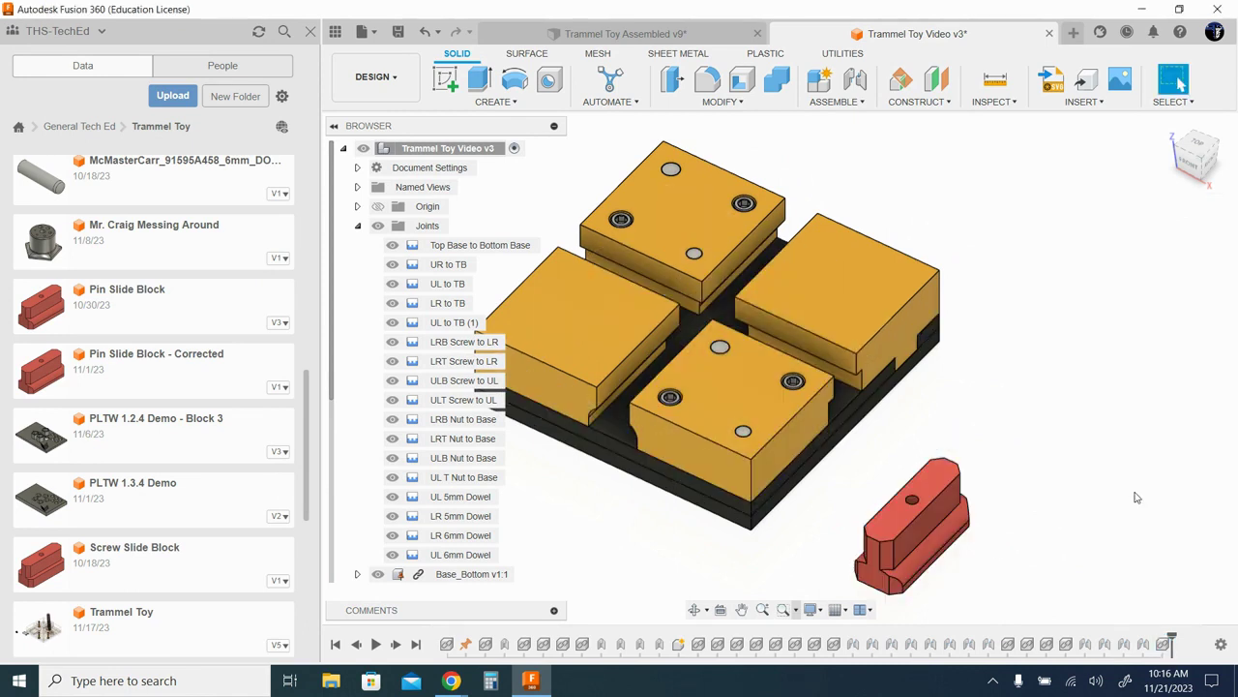
- Insert the Screw Slide Block part and offset it 2.80 in along Y from the pin slide block
scroll(192, 421, down, 2)
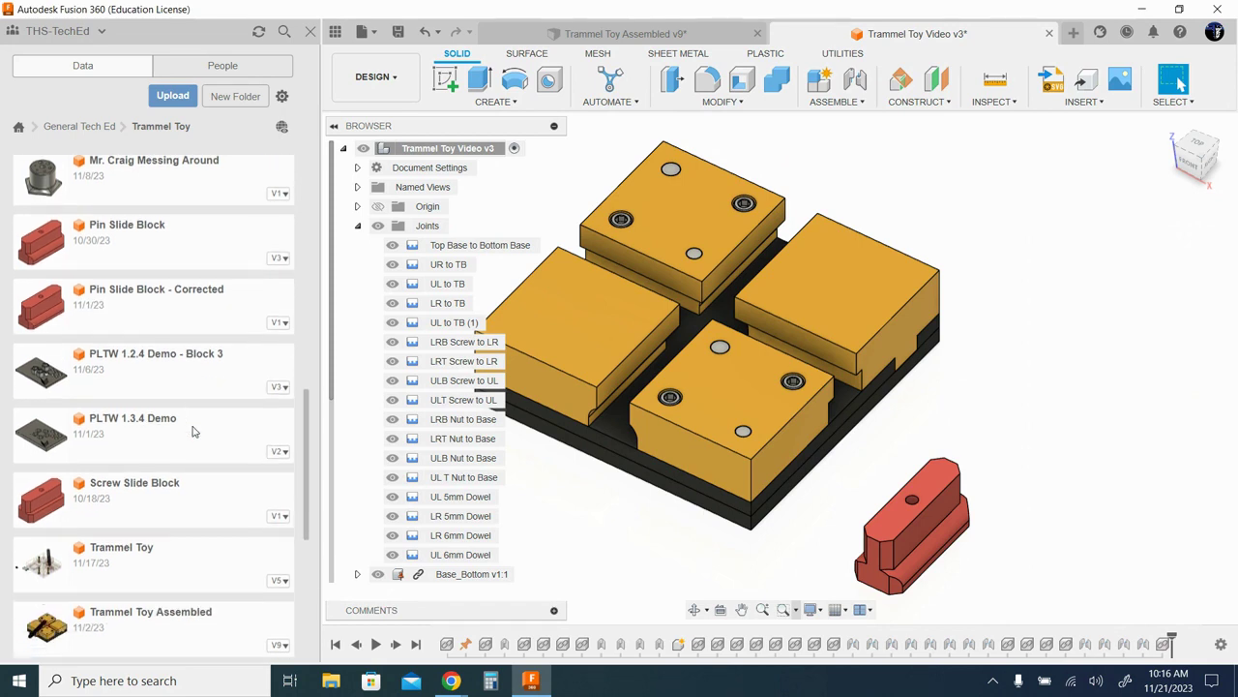
drag(93, 515, 970, 381)
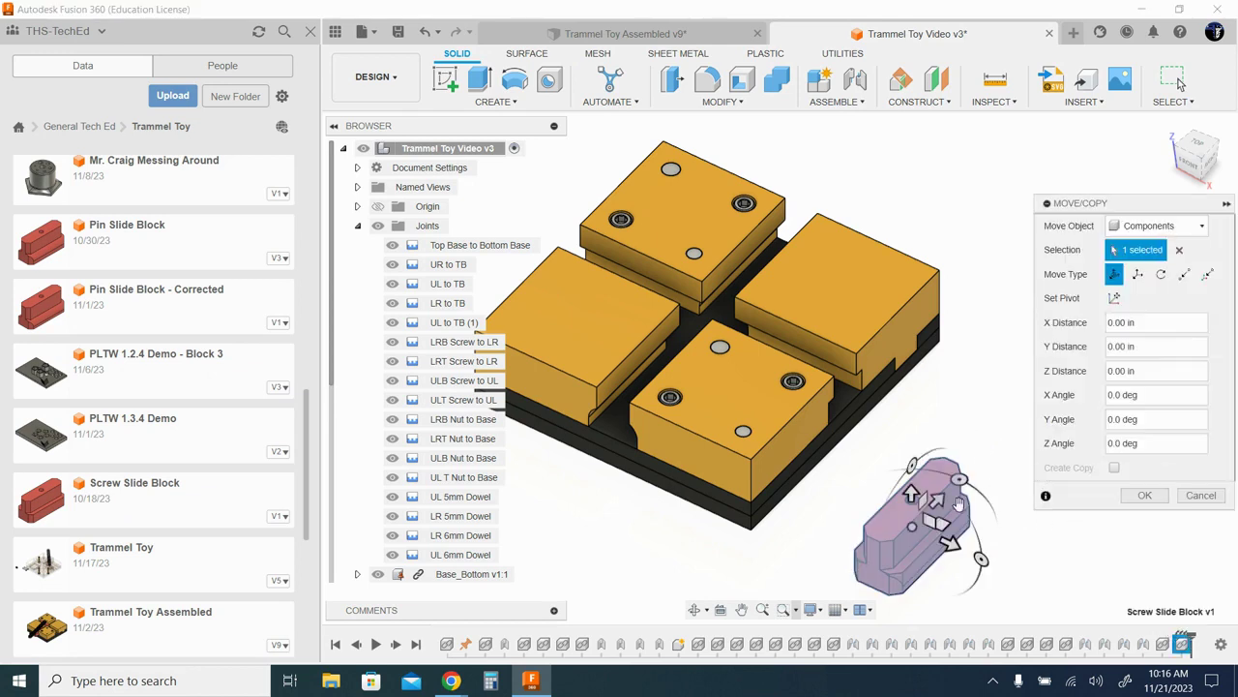
drag(935, 499, 1028, 341)
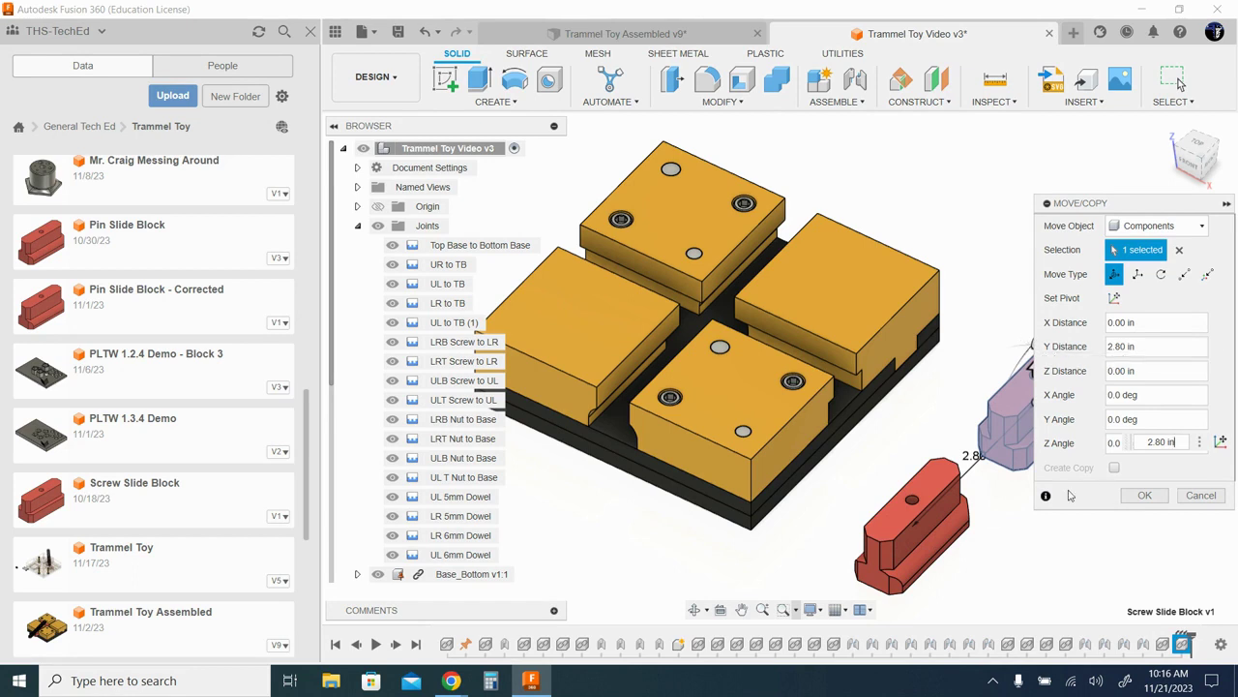
click(1144, 494)
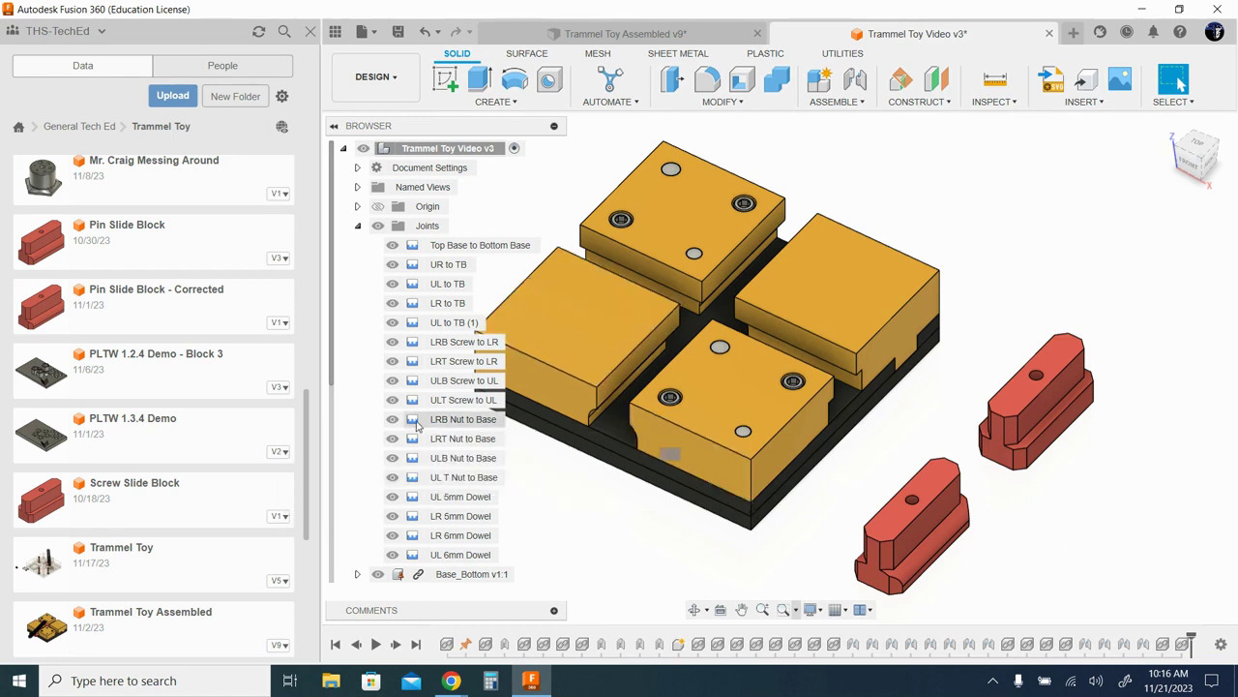
- Collapse the Joints folder and activate the Hardware component
scroll(580, 465, down, 5)
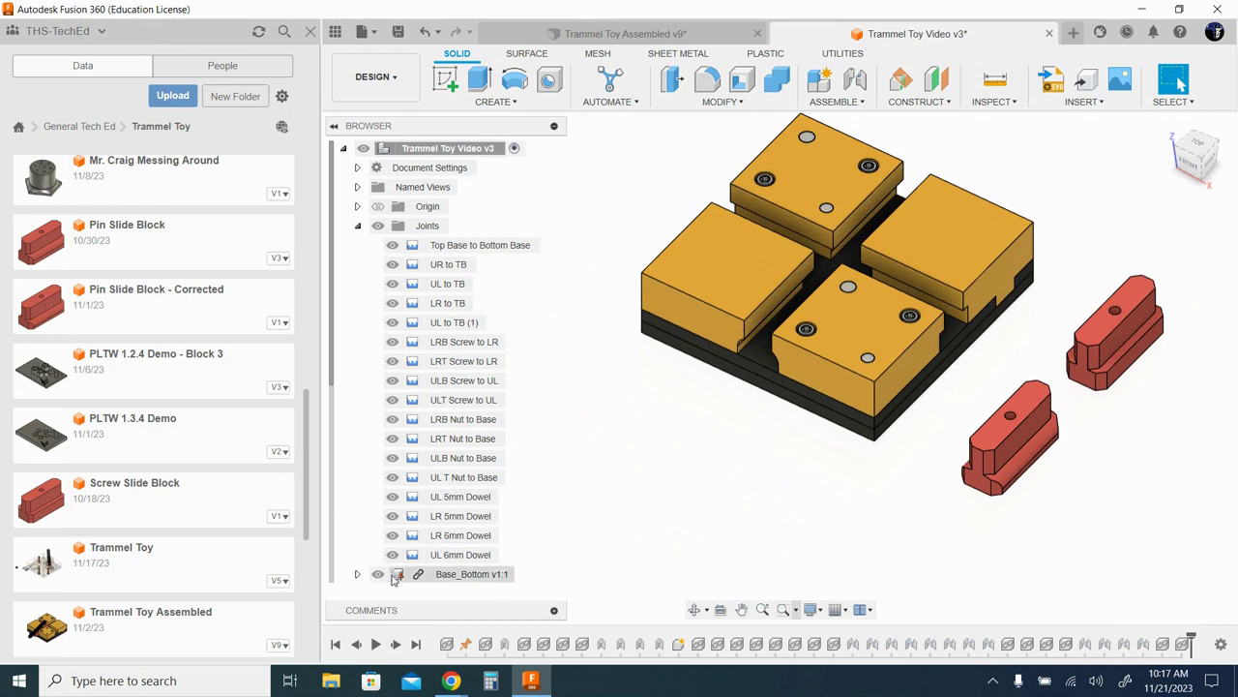
click(359, 226)
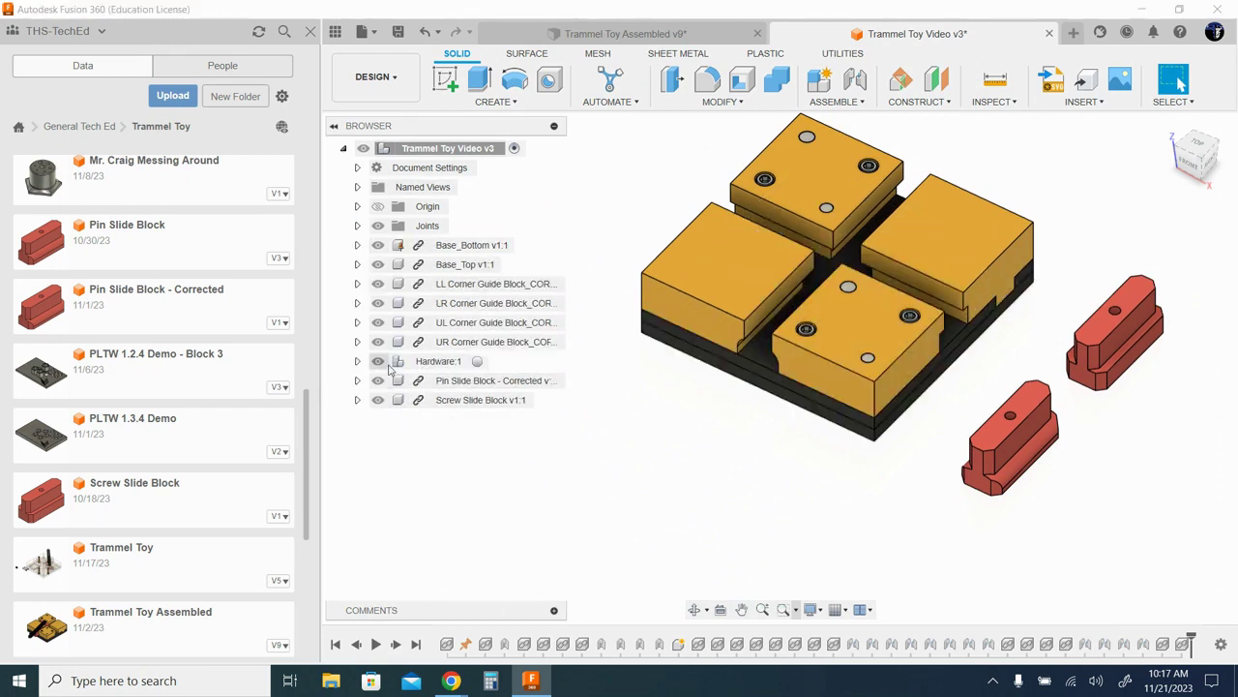
click(480, 361)
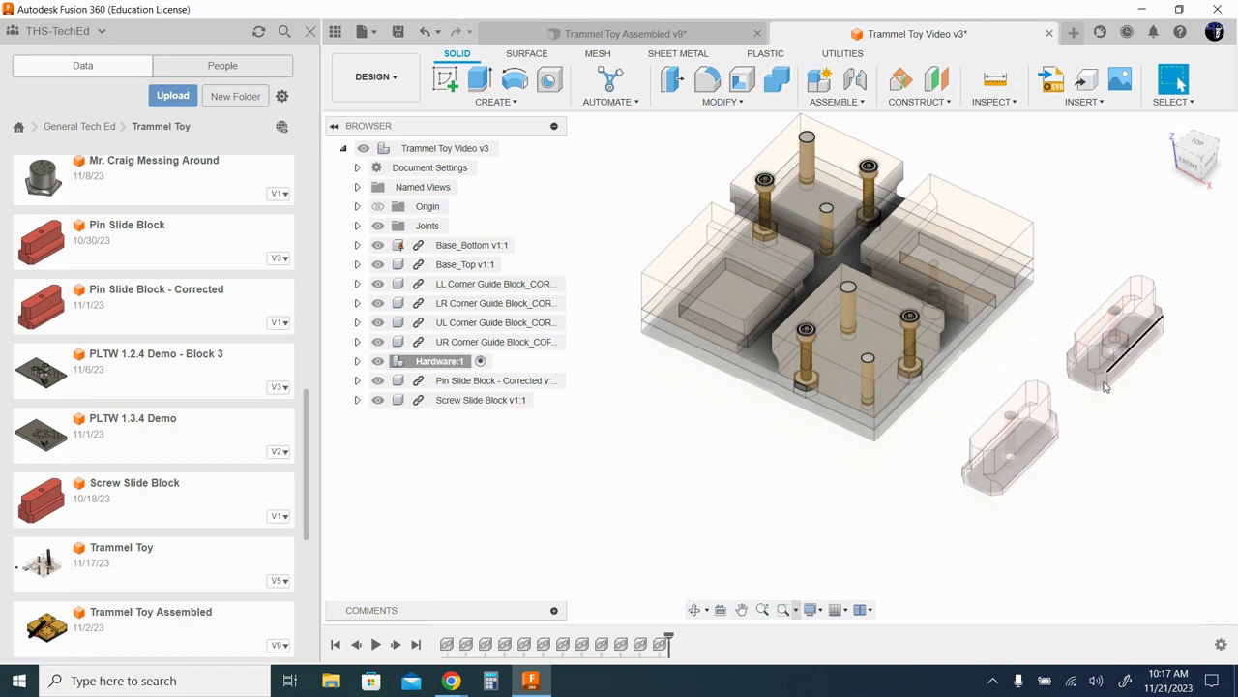
- Copy a hex nut from the LR corner guide block and move the copy -3.50 in along Y, clear of the base
shift+middle_drag(882, 541, 902, 382)
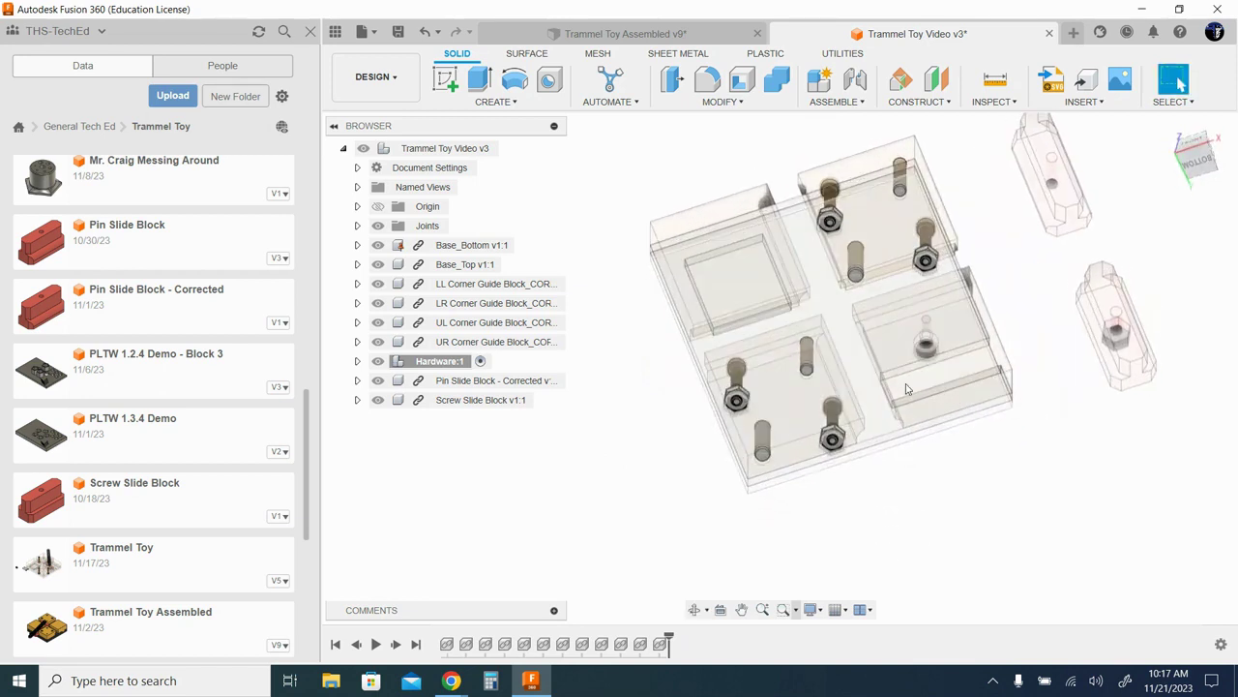
key(m)
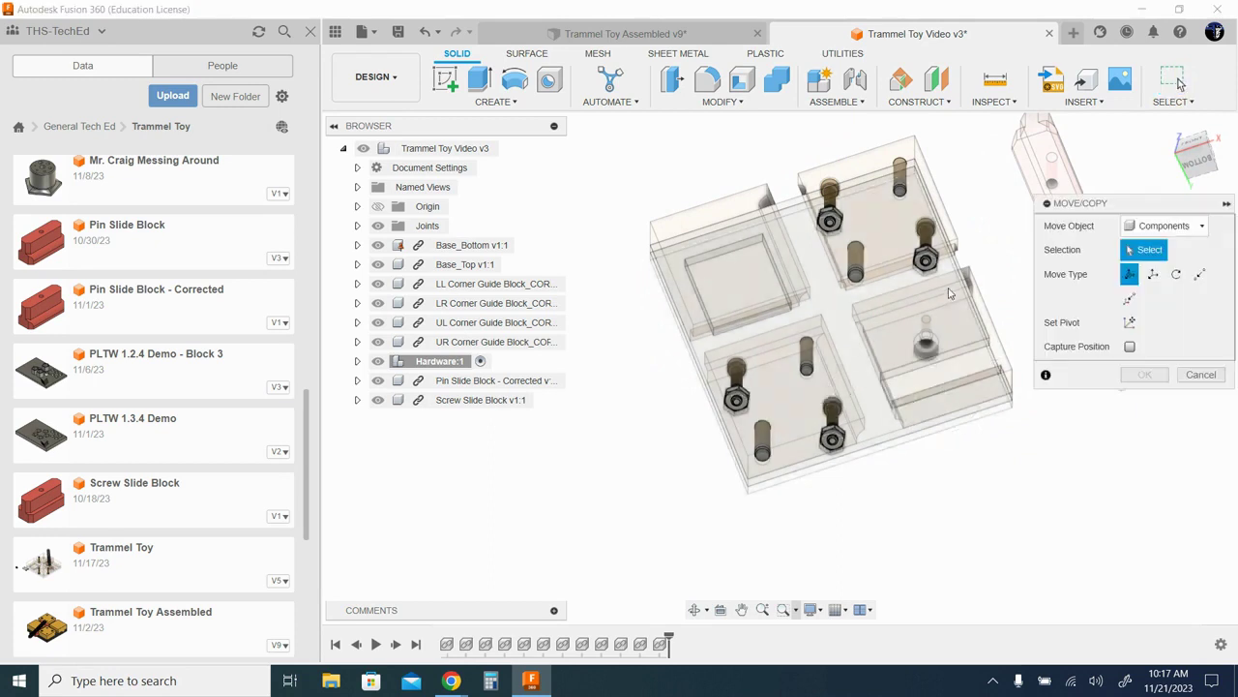
scroll(900, 387, up, 5)
click(894, 389)
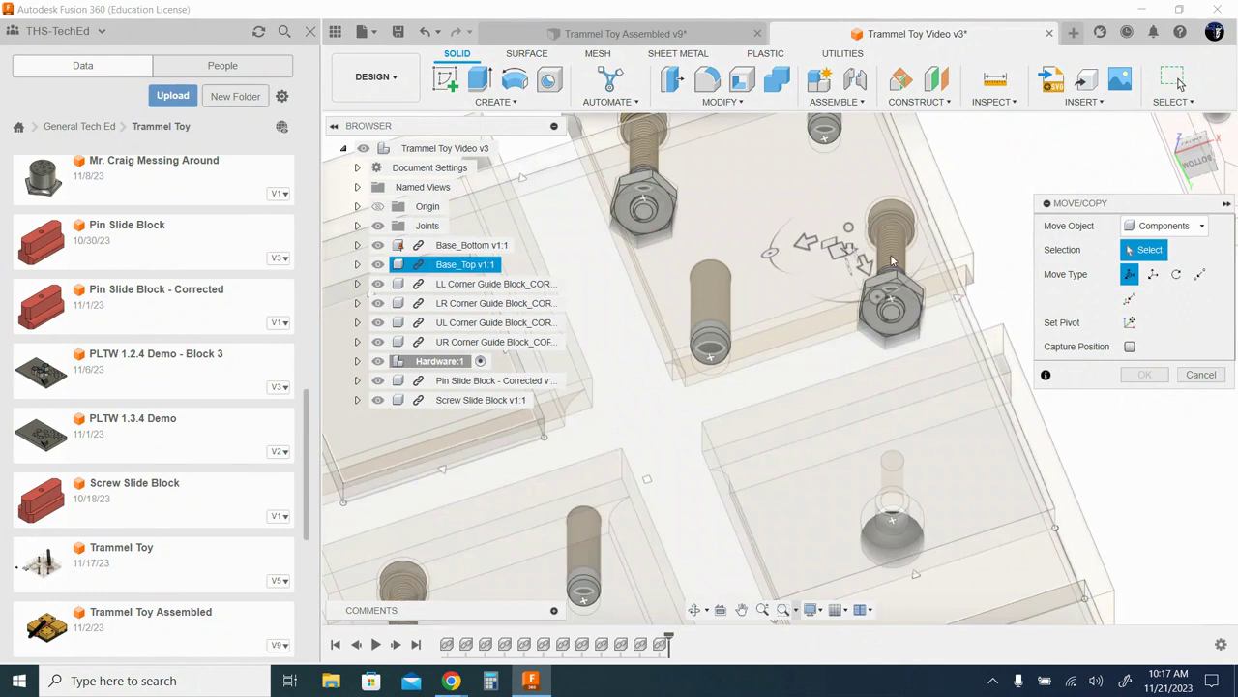
click(910, 304)
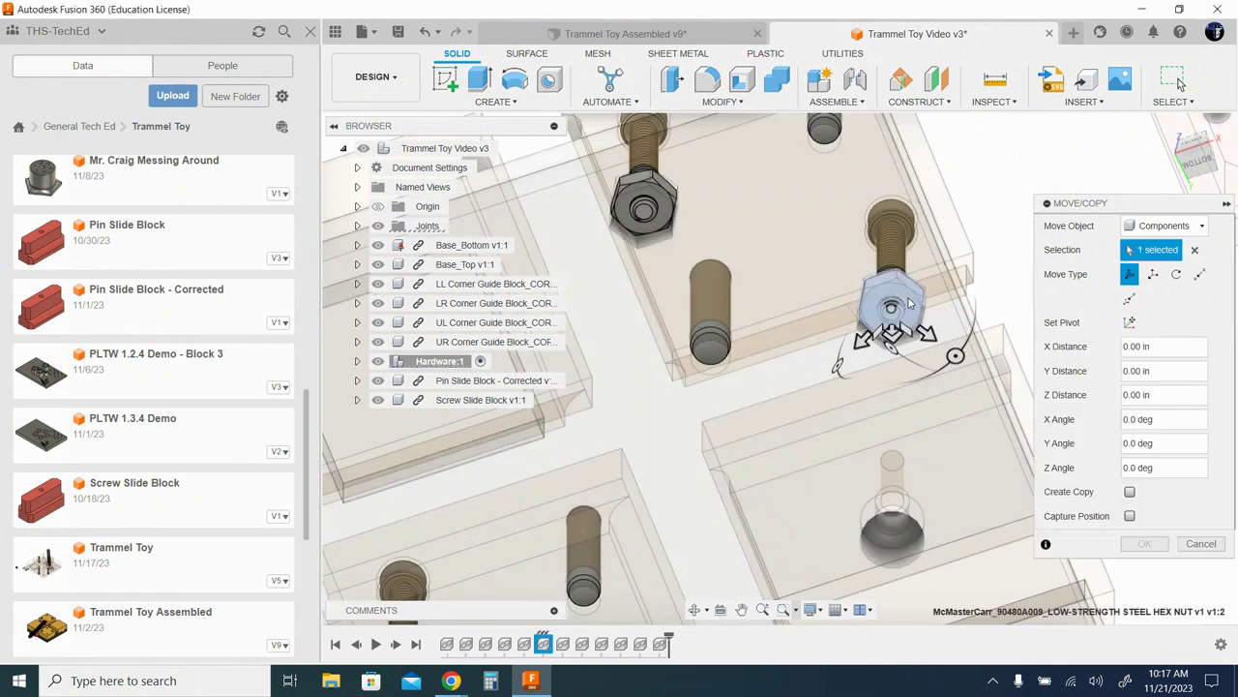
click(1130, 493)
scroll(924, 435, down, 5)
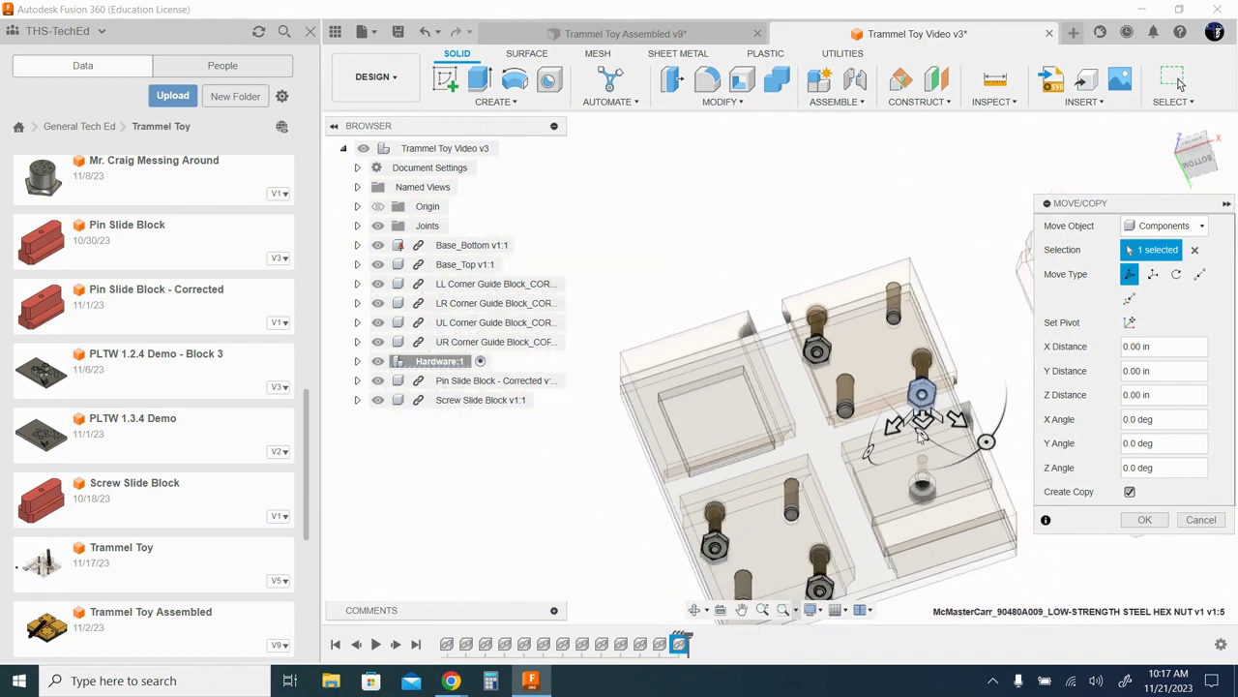
drag(956, 418, 729, 328)
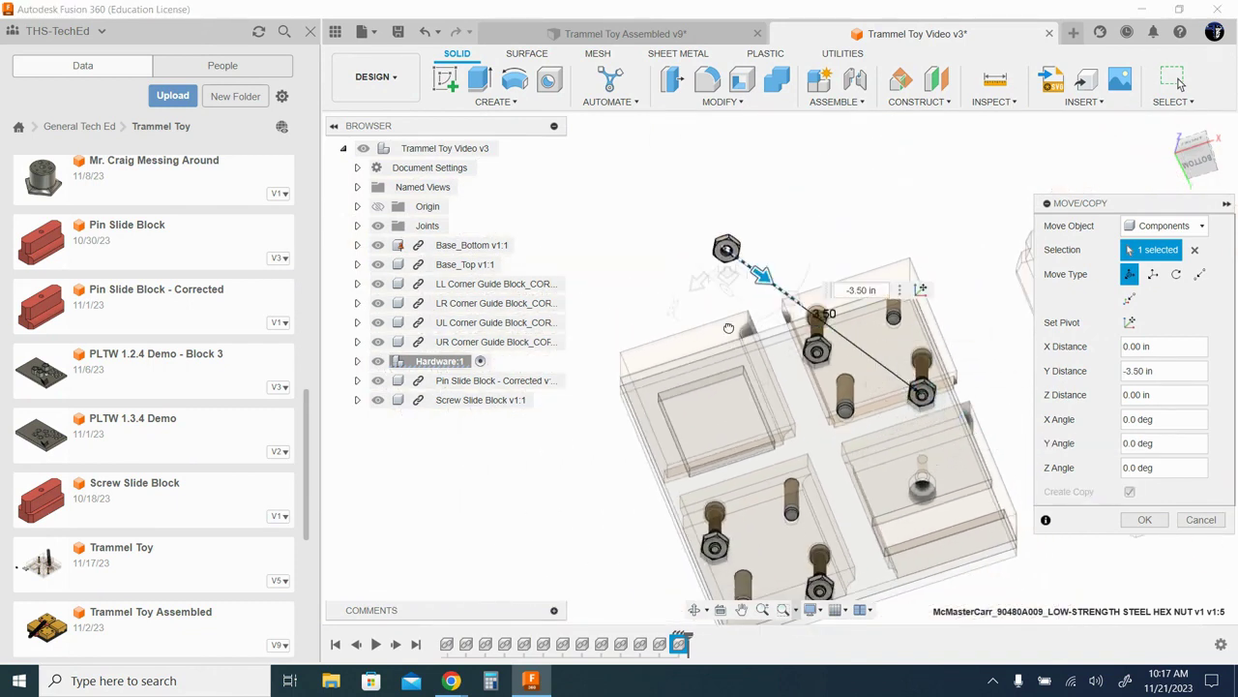
click(1130, 496)
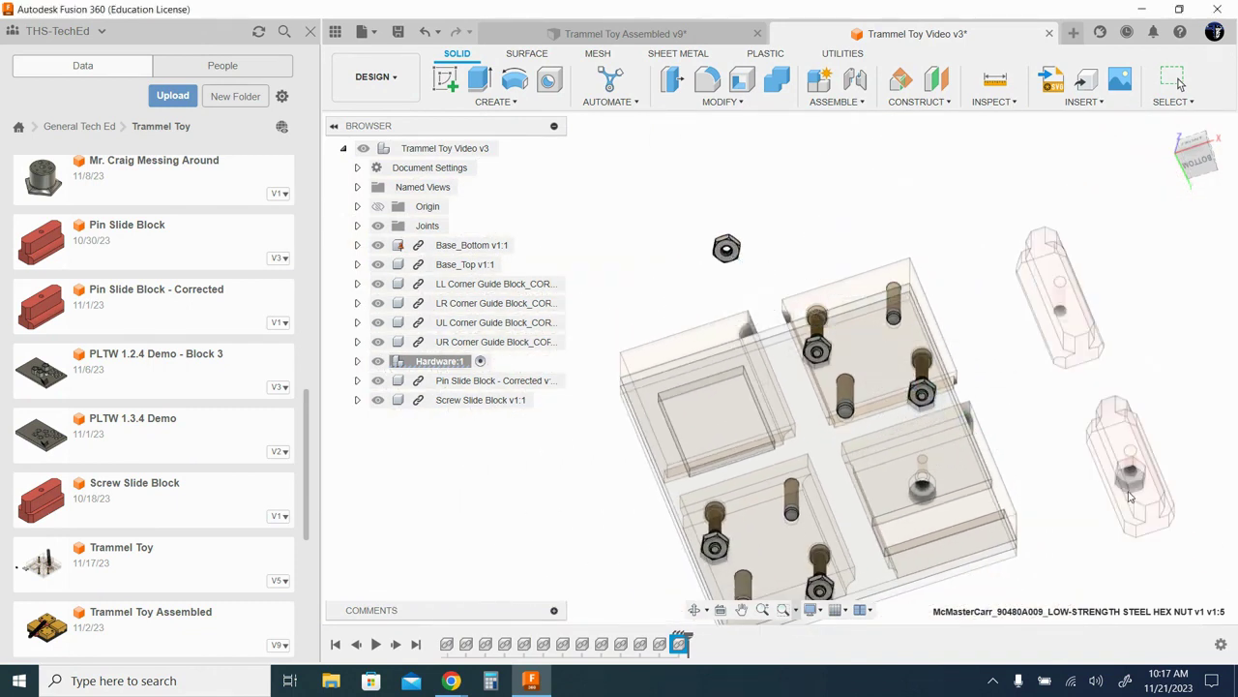
- Copy the front socket head cap screw of the LR corner guide block and move the copy out in front of the base
shift+middle_drag(903, 173, 902, 308)
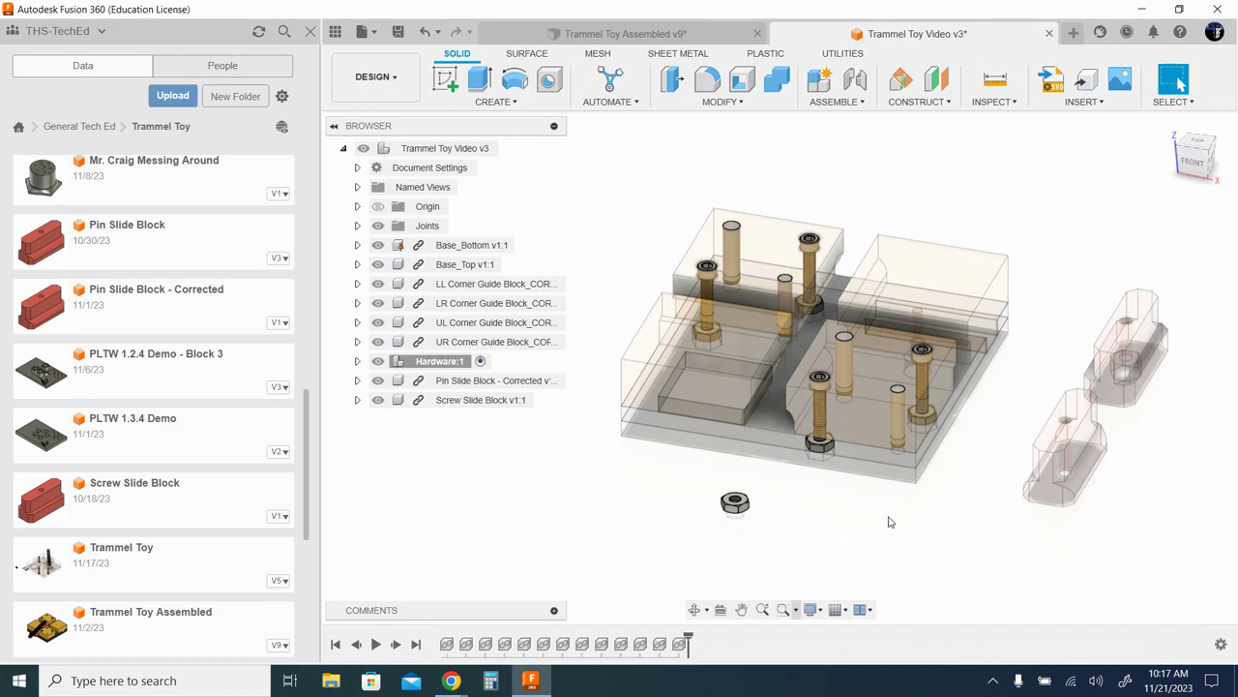
middle_drag(921, 512, 948, 497)
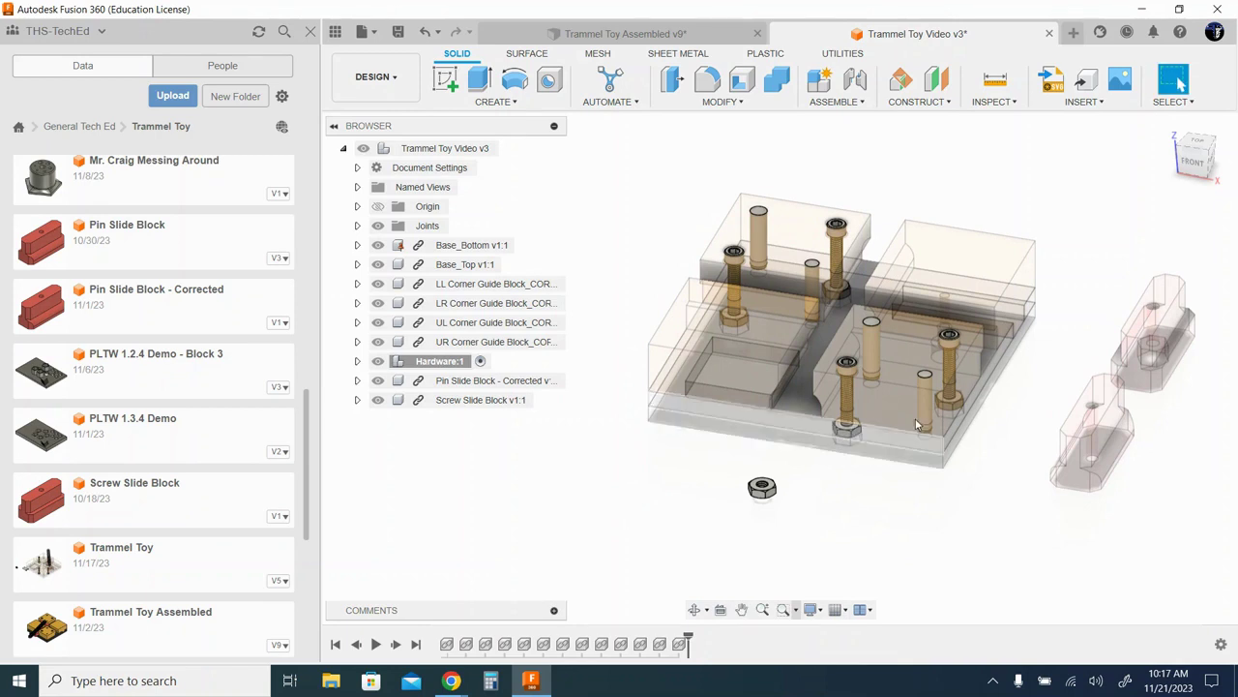
scroll(902, 375, up, 2)
scroll(902, 376, up, 4)
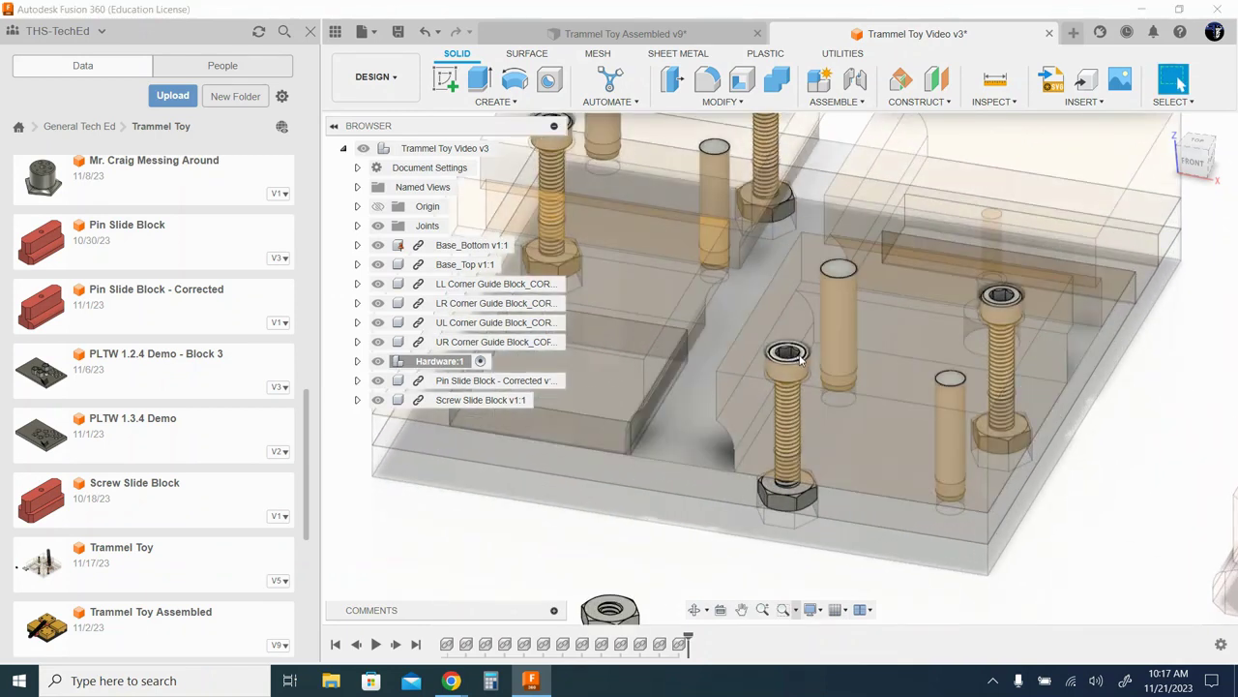
key(m)
click(873, 404)
shift+middle_drag(813, 546, 815, 485)
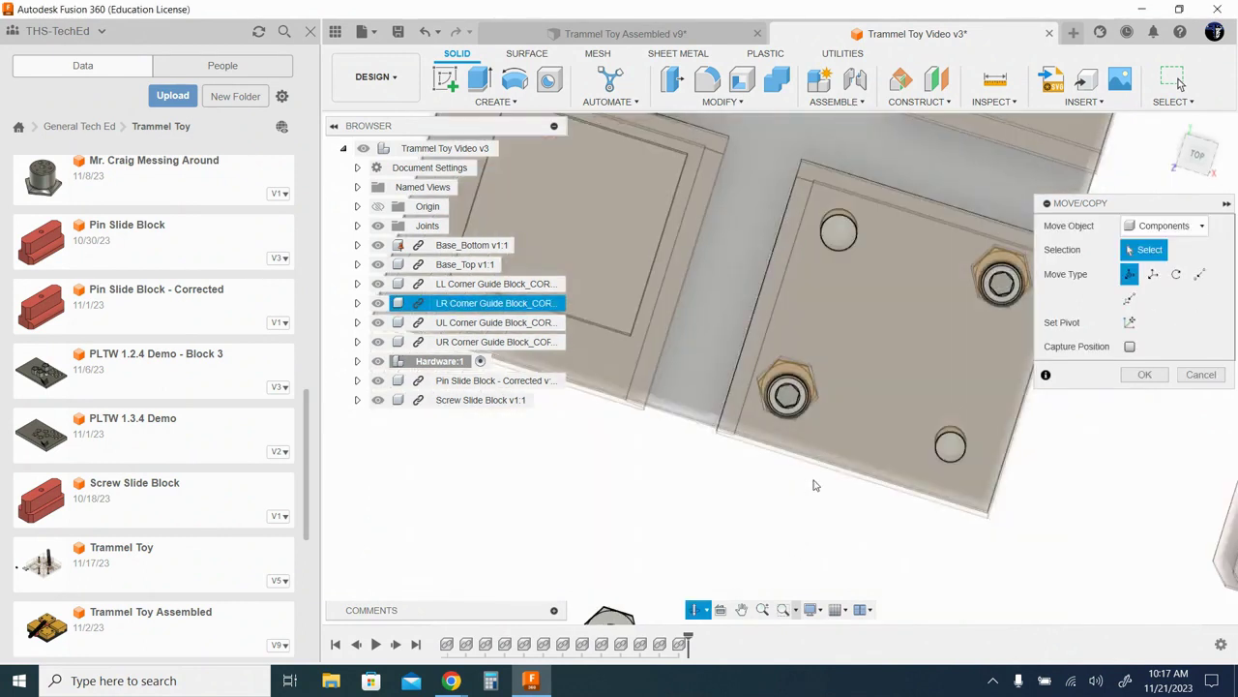
click(792, 397)
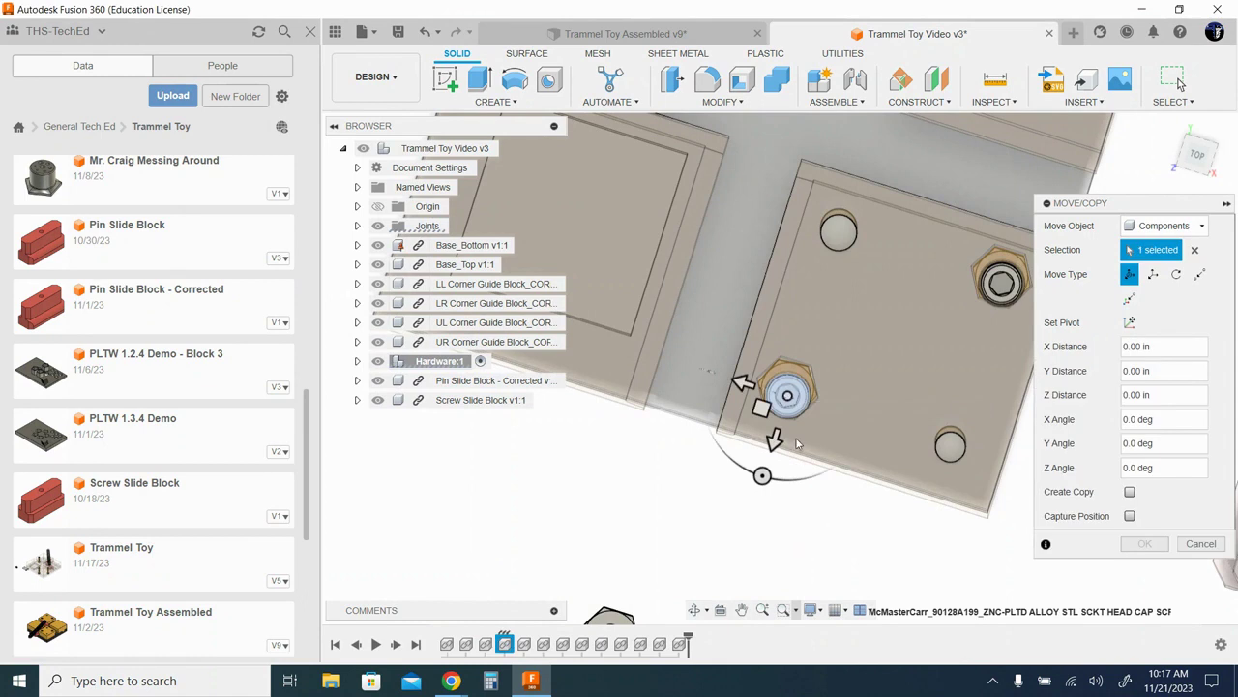
shift+middle_drag(797, 437, 809, 490)
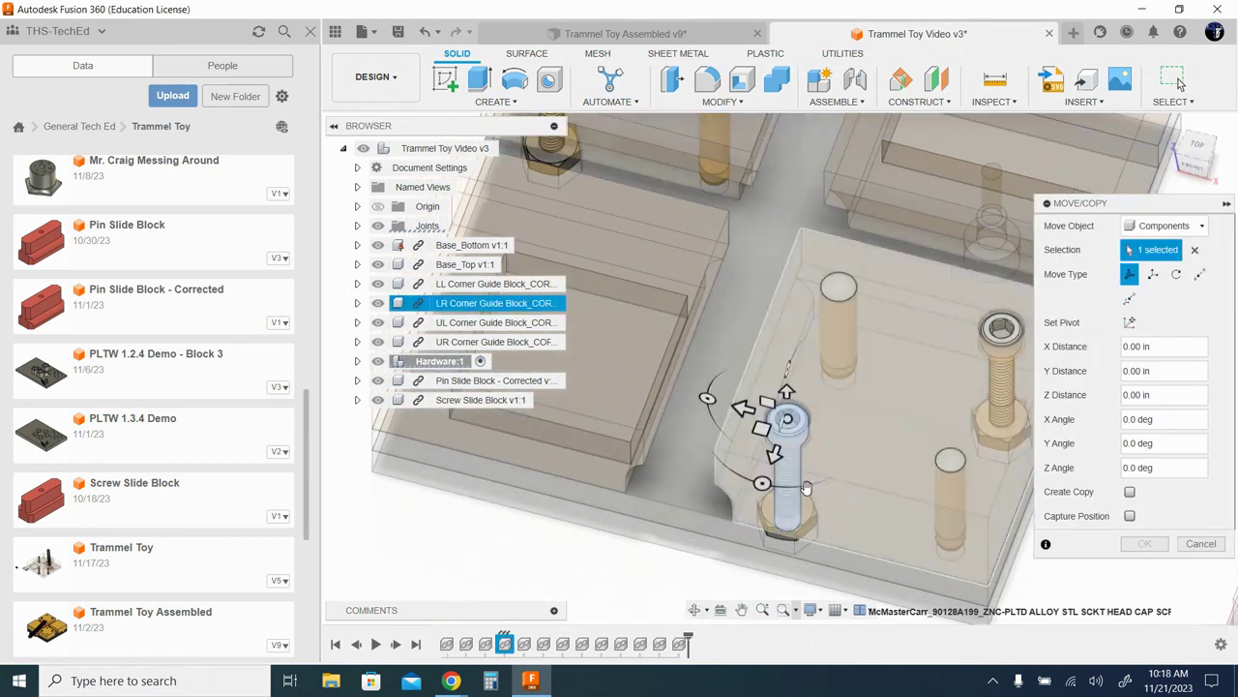
click(1130, 492)
drag(774, 451, 726, 580)
click(1142, 521)
scroll(1132, 522, down, 5)
middle_drag(1097, 530, 1010, 398)
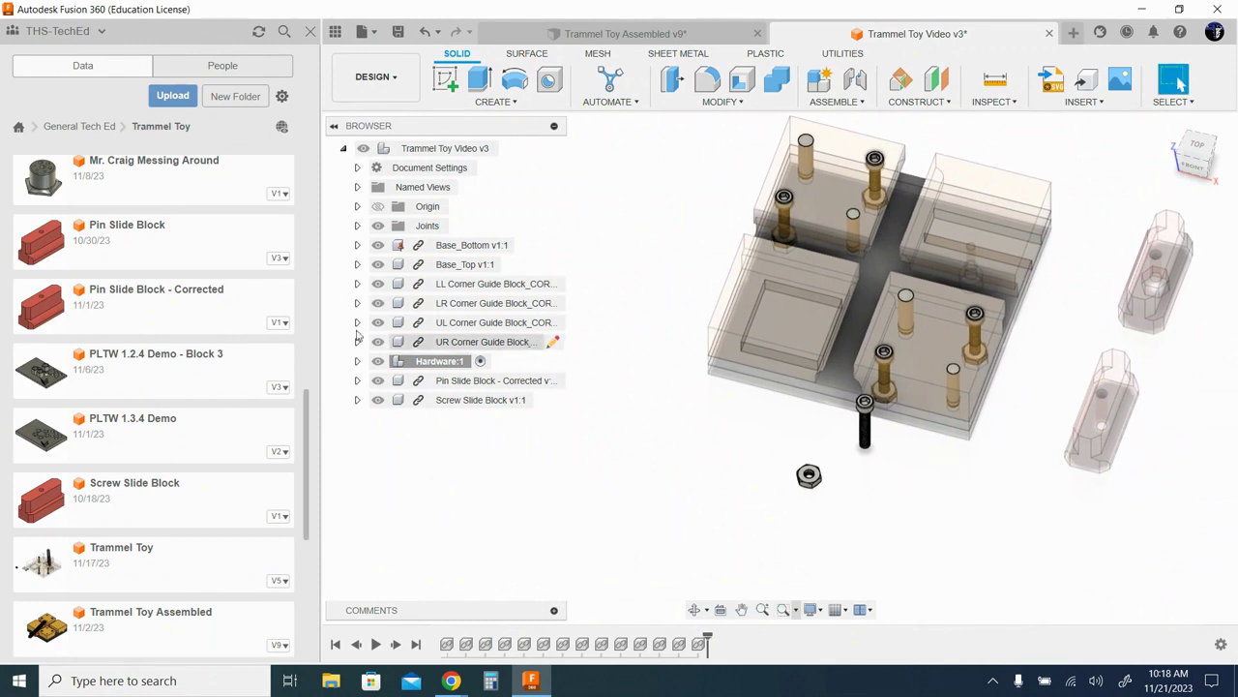
scroll(117, 432, up, 10)
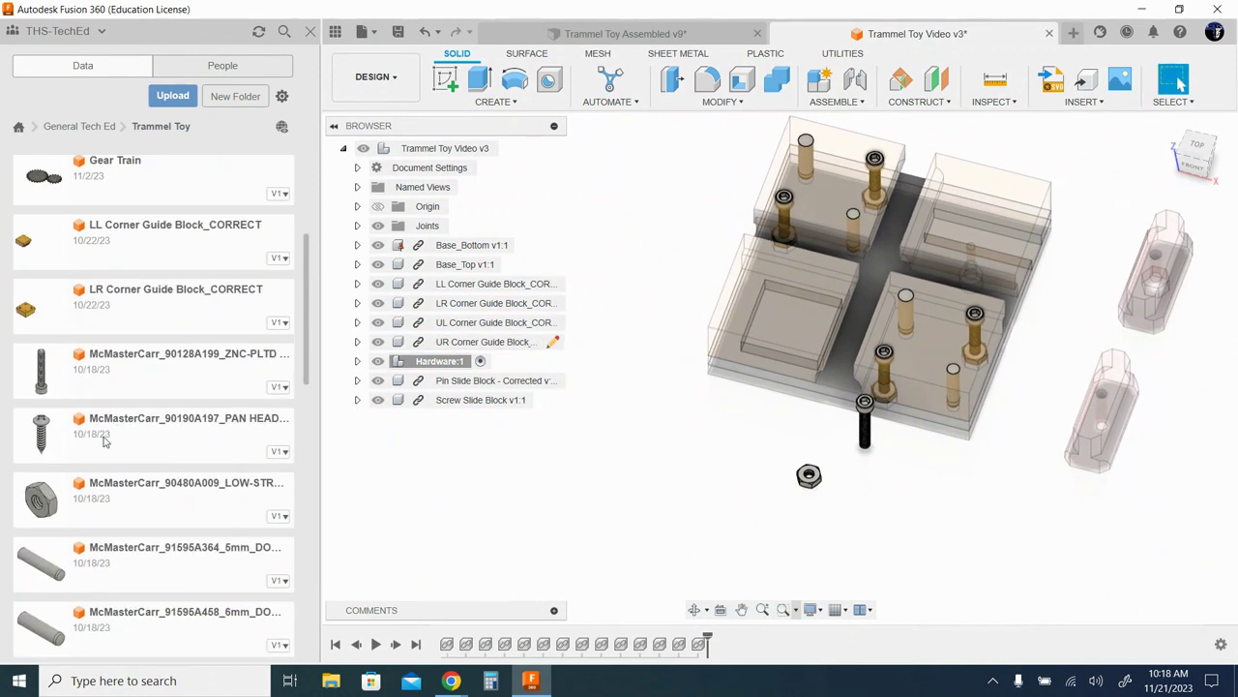
scroll(123, 444, down, 5)
scroll(123, 444, up, 6)
scroll(126, 442, up, 3)
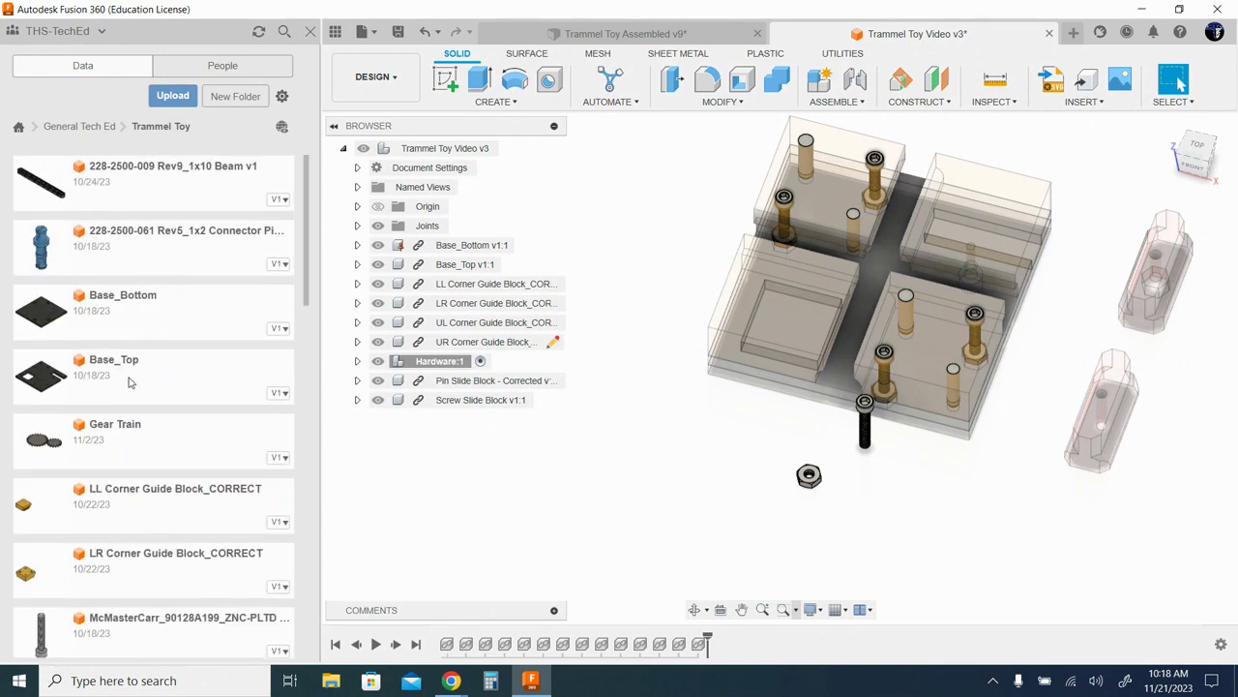
drag(152, 273, 713, 410)
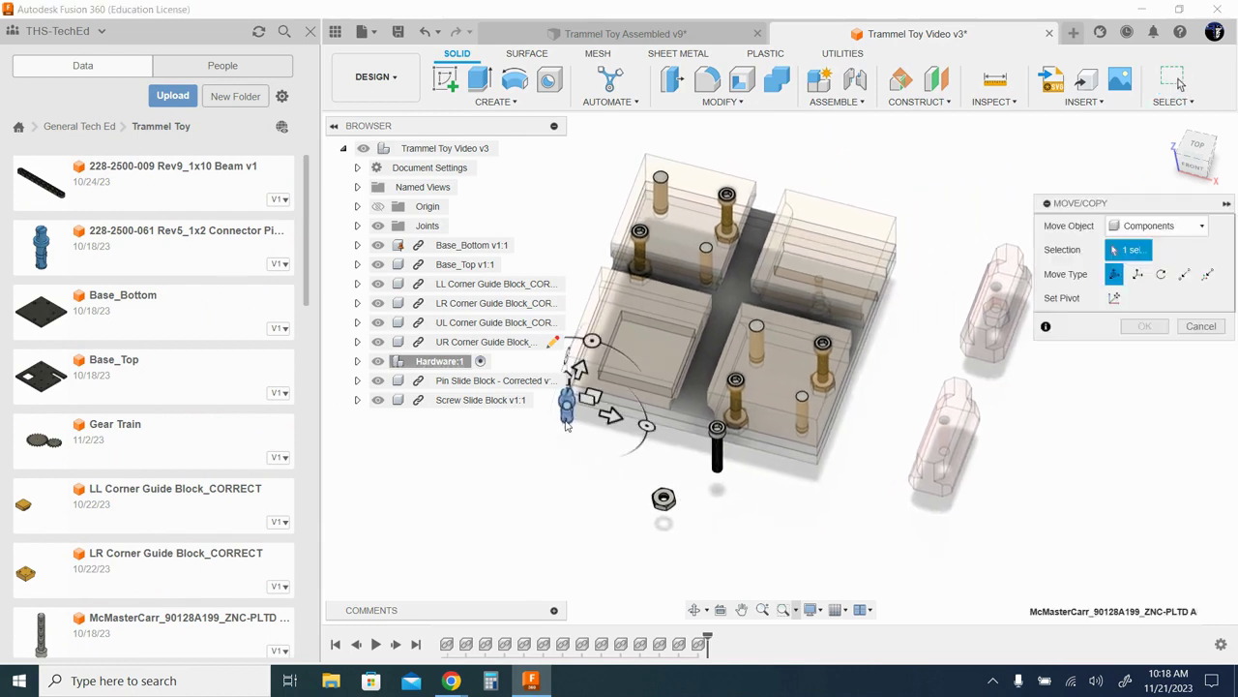
drag(579, 366, 563, 424)
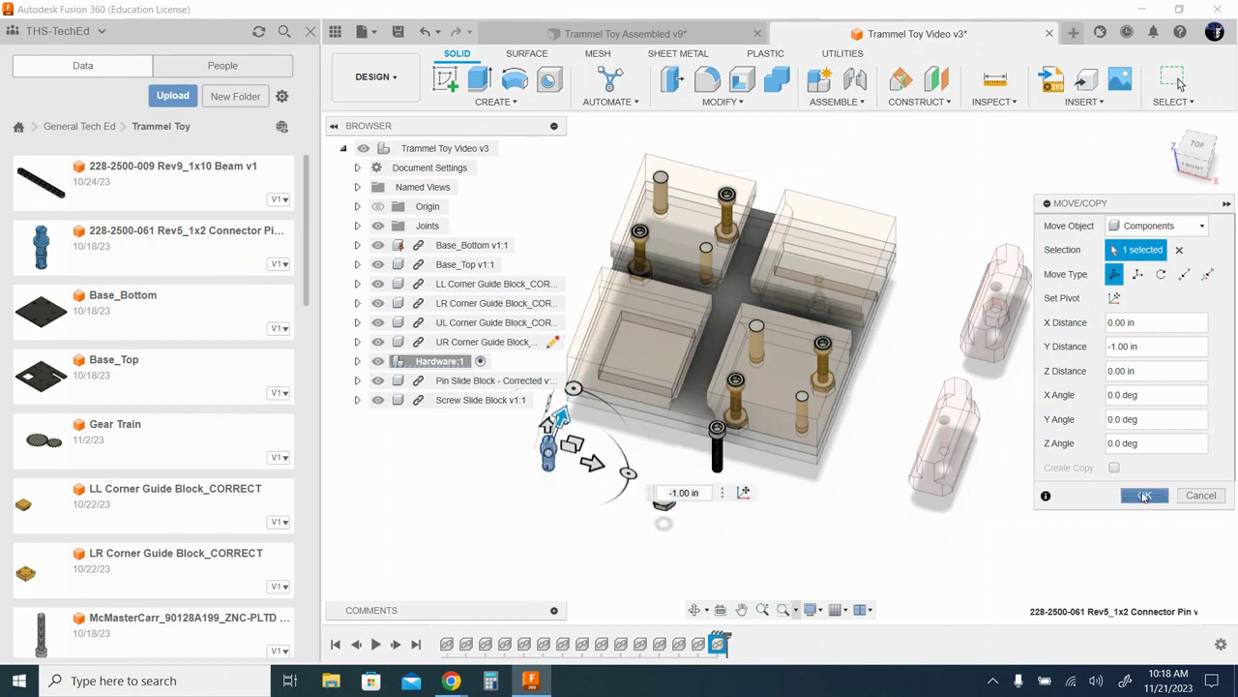
click(1144, 495)
- Create a copy of the connector pin and move it -0.50 in along X
key(m)
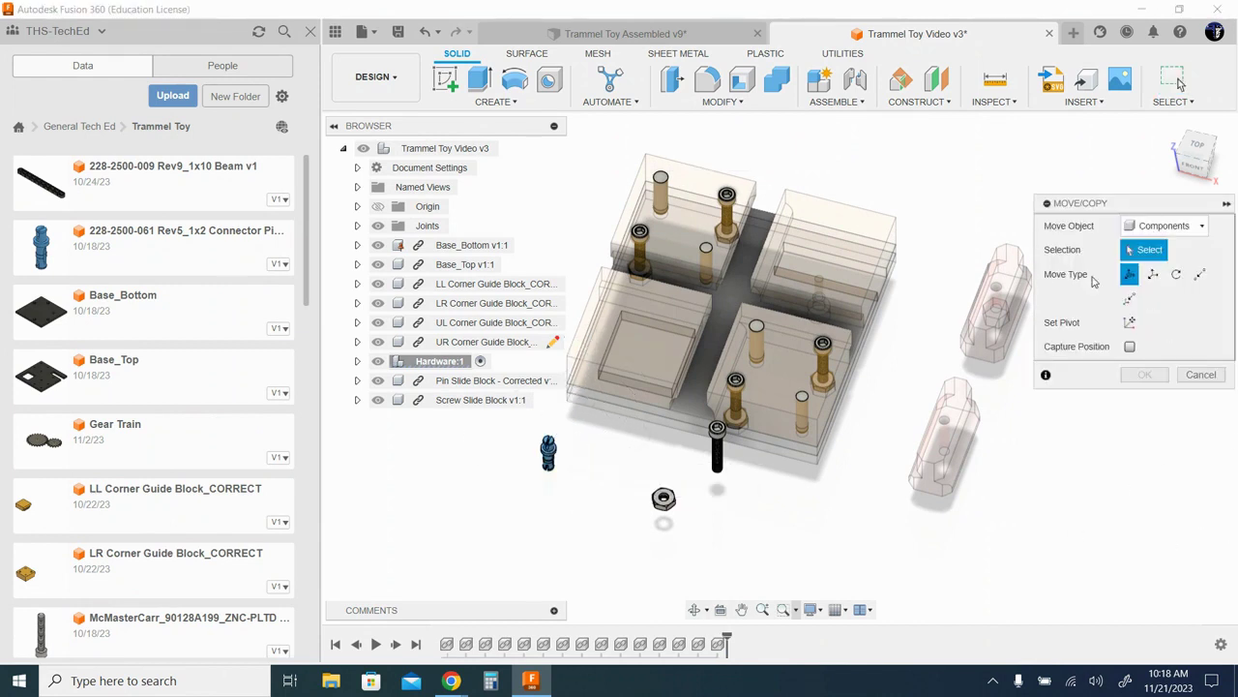
click(548, 457)
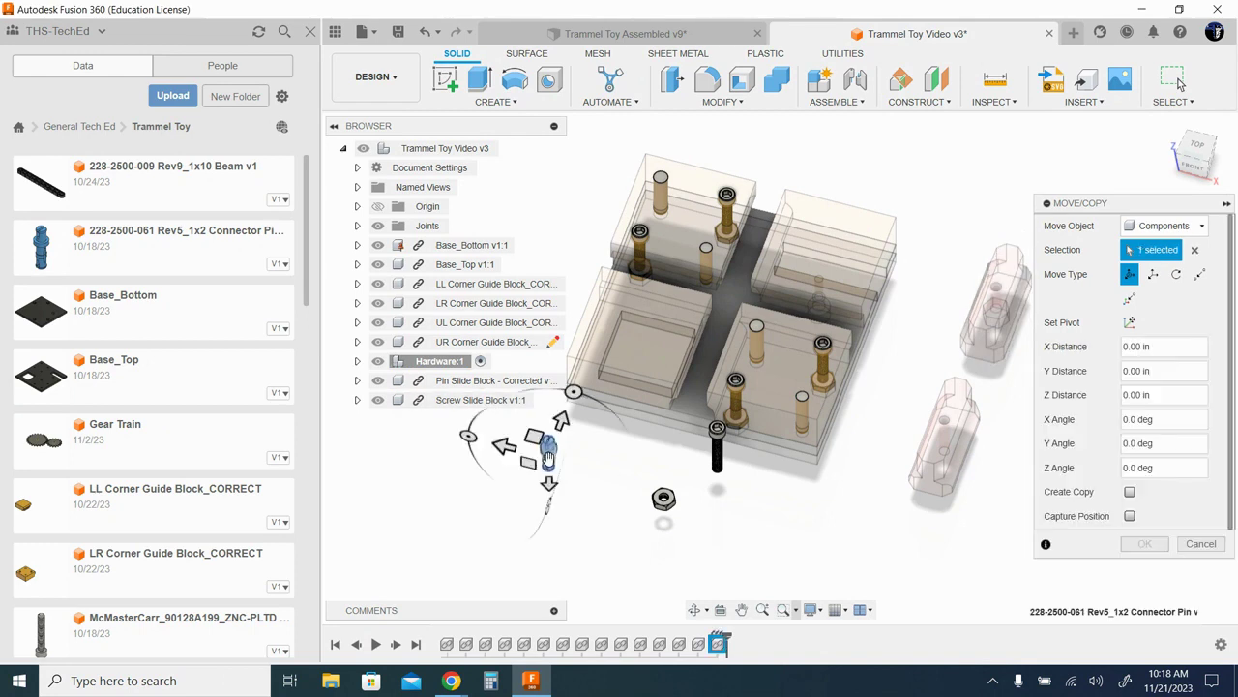
click(1130, 491)
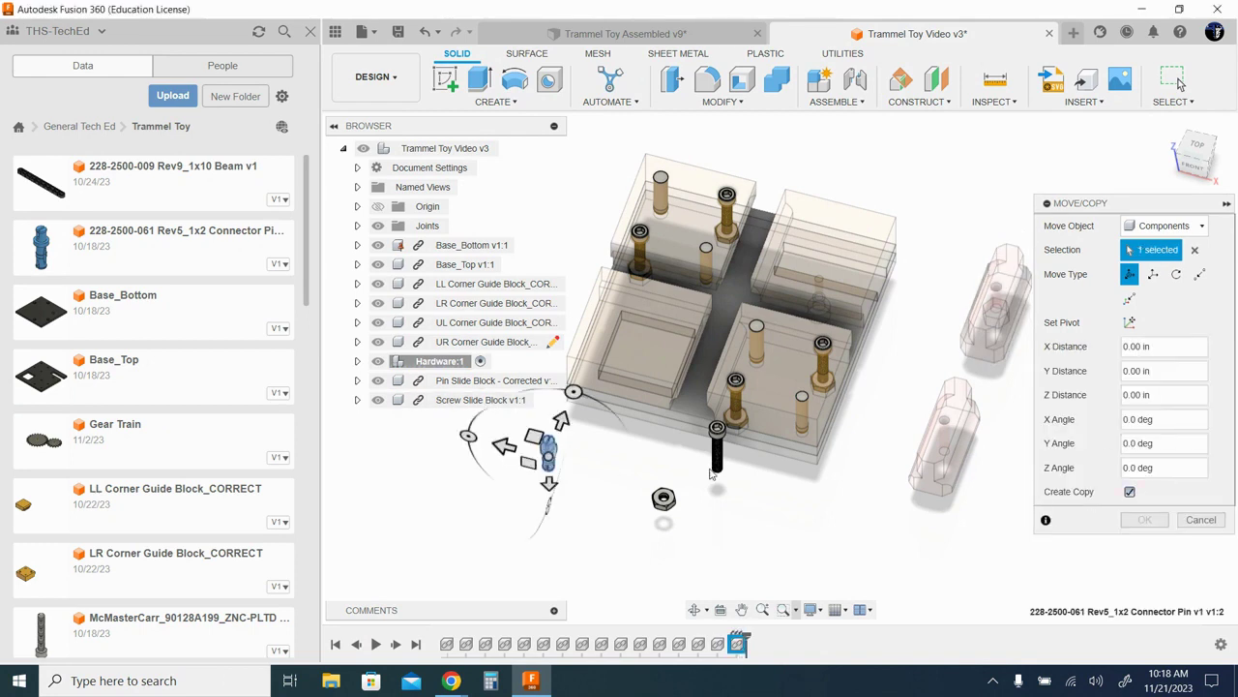
drag(501, 445, 532, 452)
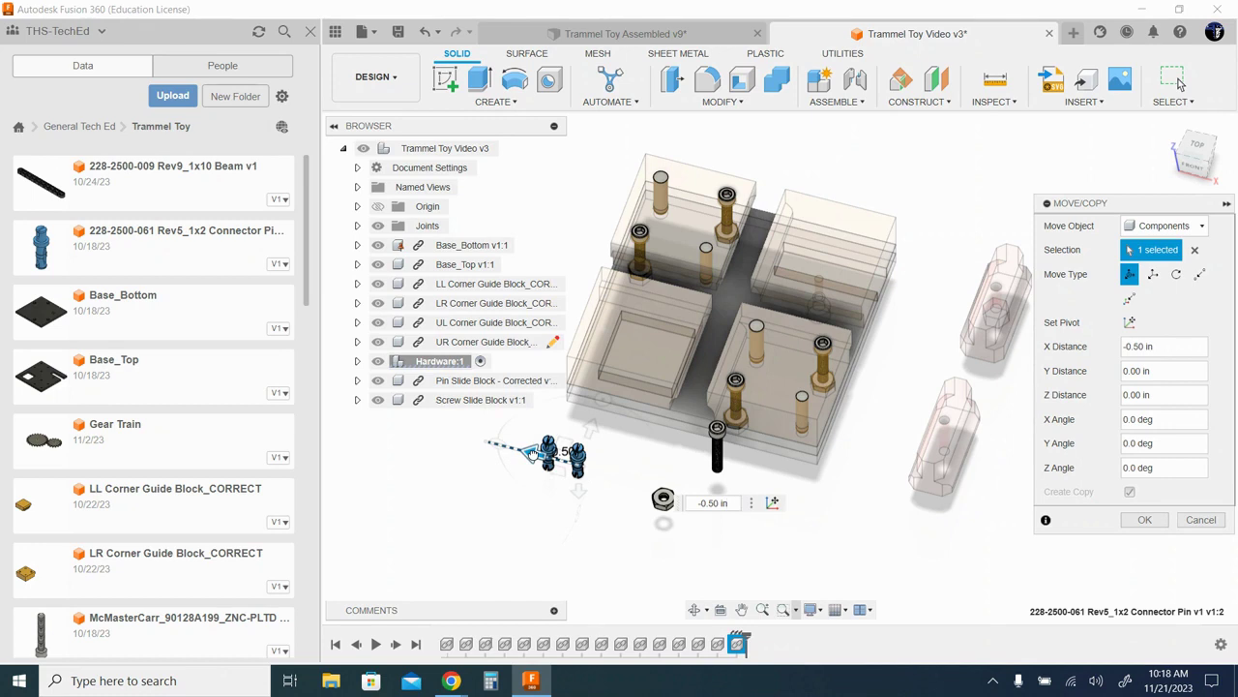
click(1137, 527)
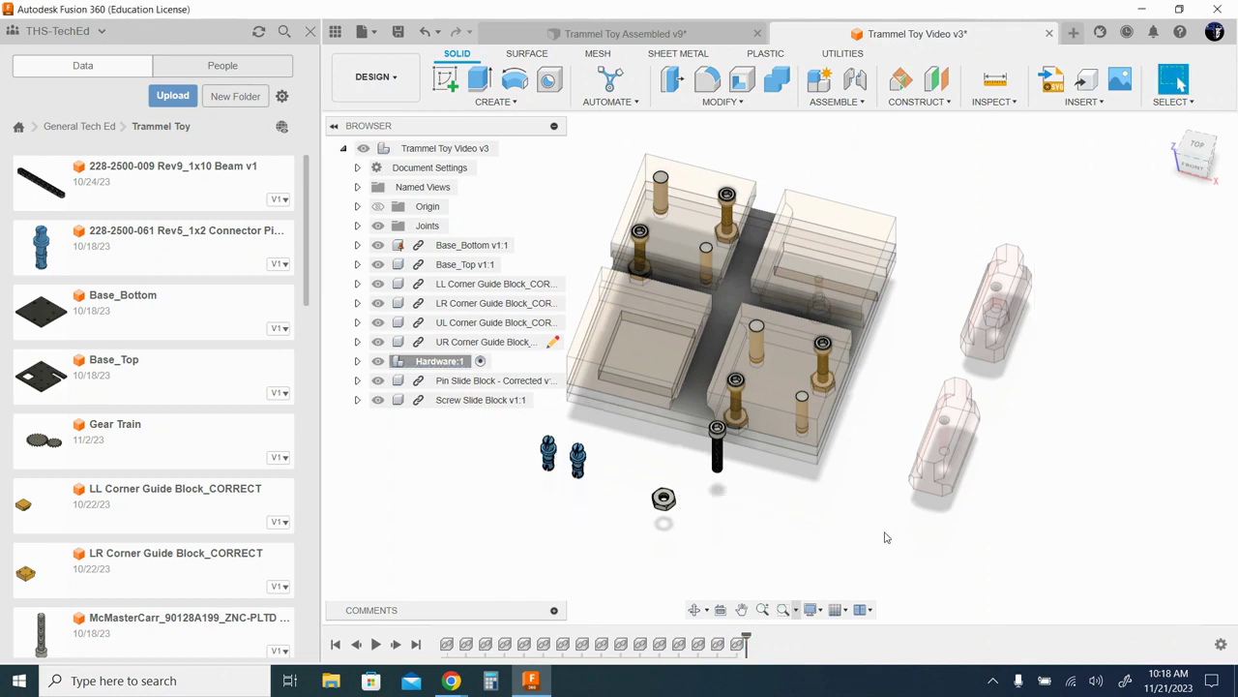
- Insert the McMasterCarr_90190A197 pan head screw into the Hardware component and move it -1.00 in along X
shift+middle_drag(771, 477, 827, 463)
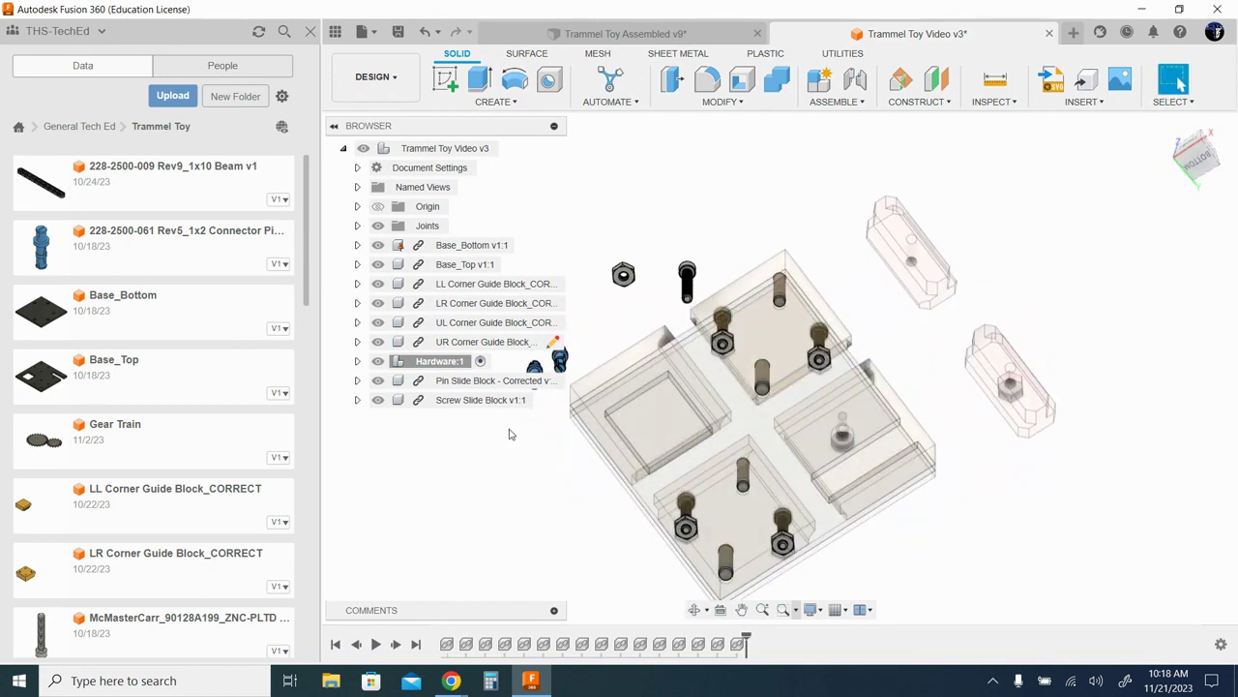
scroll(100, 304, down, 5)
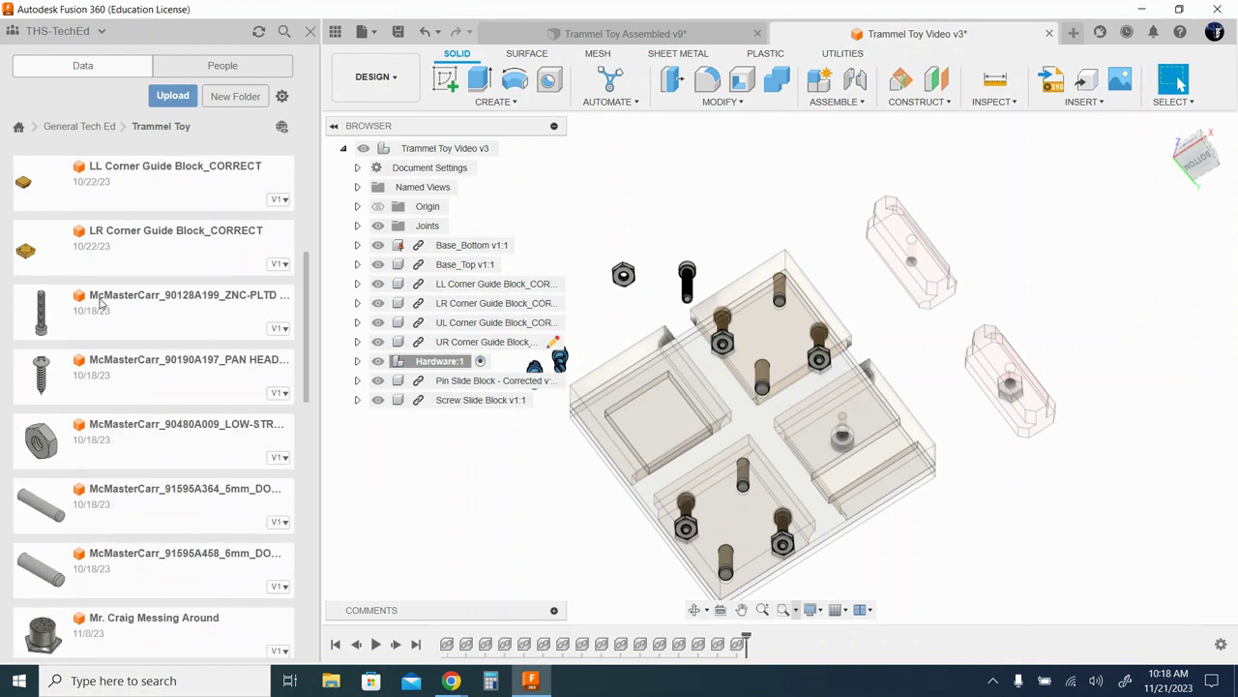
drag(111, 374, 665, 218)
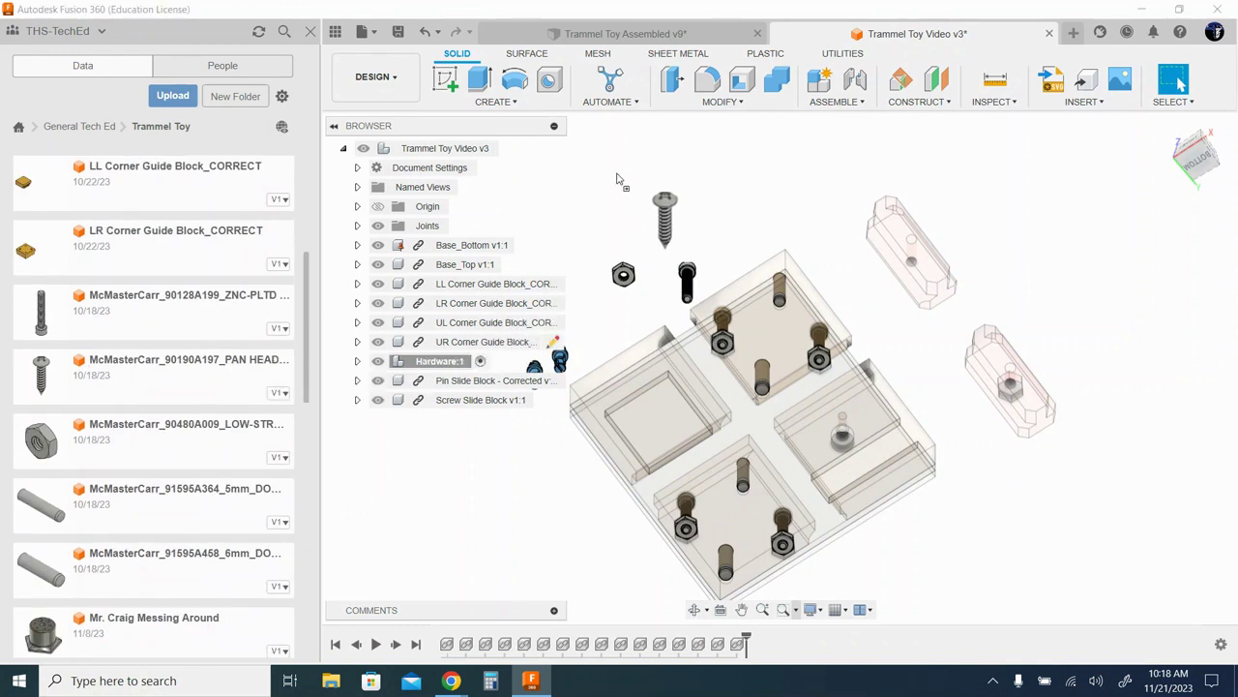
drag(617, 179, 624, 181)
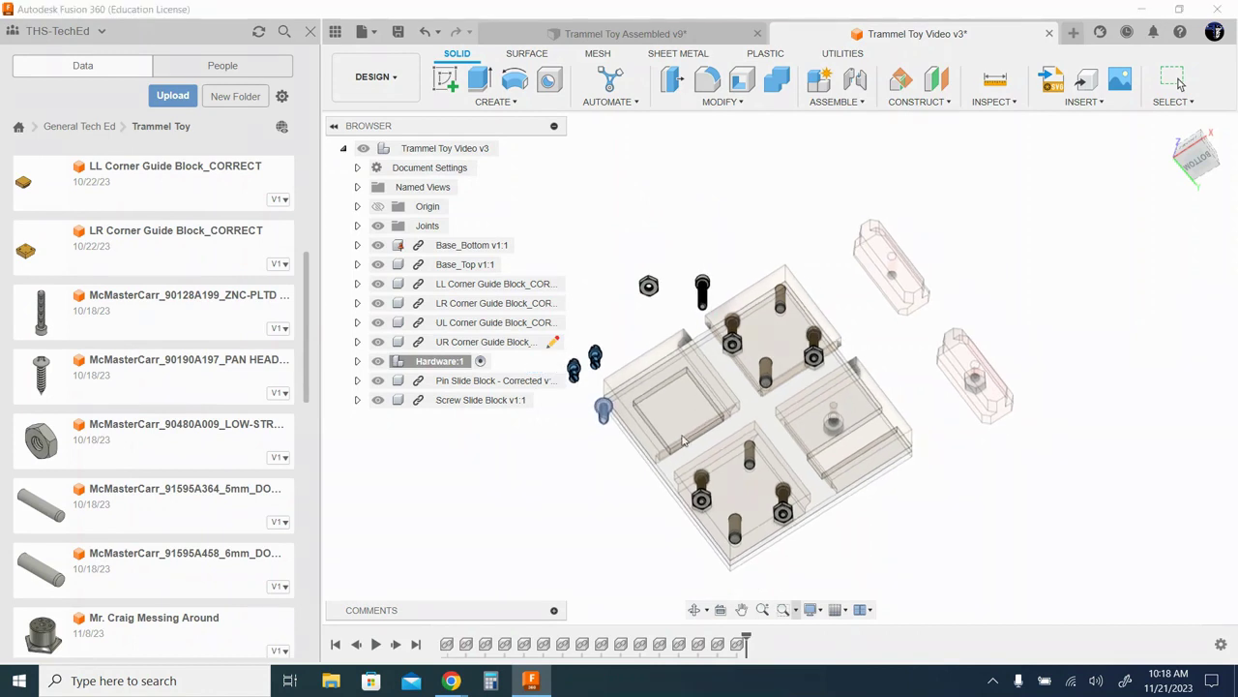
drag(639, 387, 596, 416)
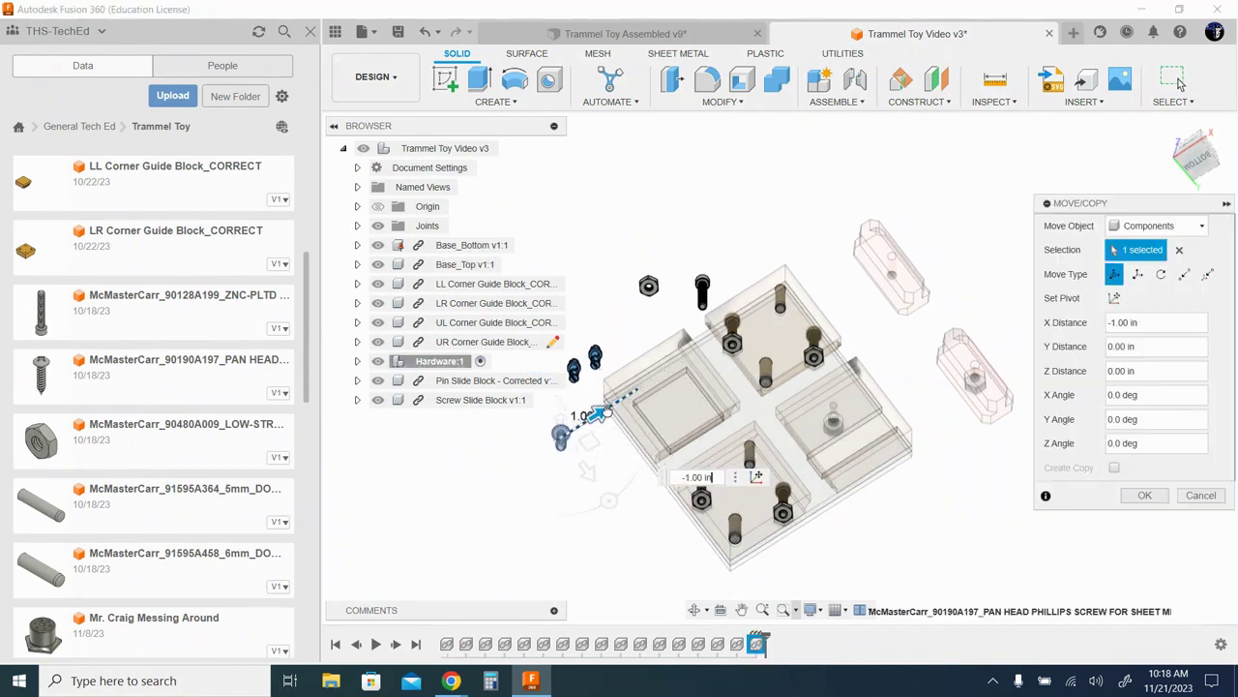
click(1144, 494)
- Make the top-level Trammel Toy Video assembly the active component
shift+middle_drag(950, 271, 961, 409)
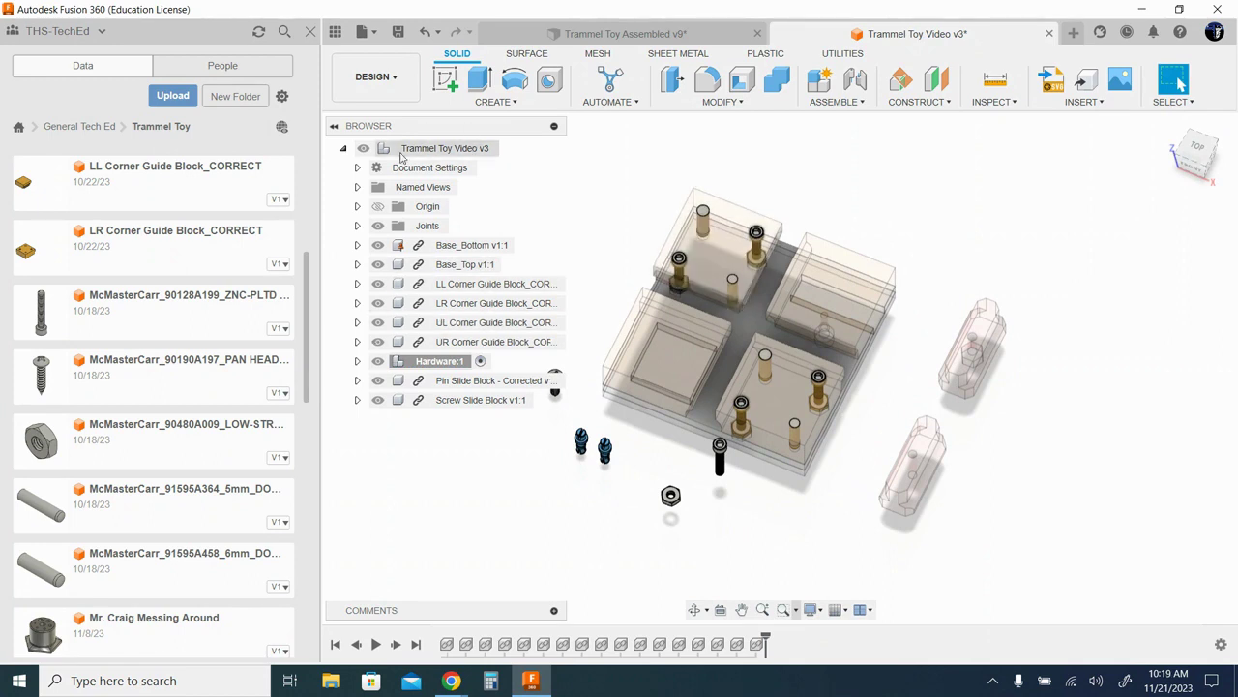
click(505, 148)
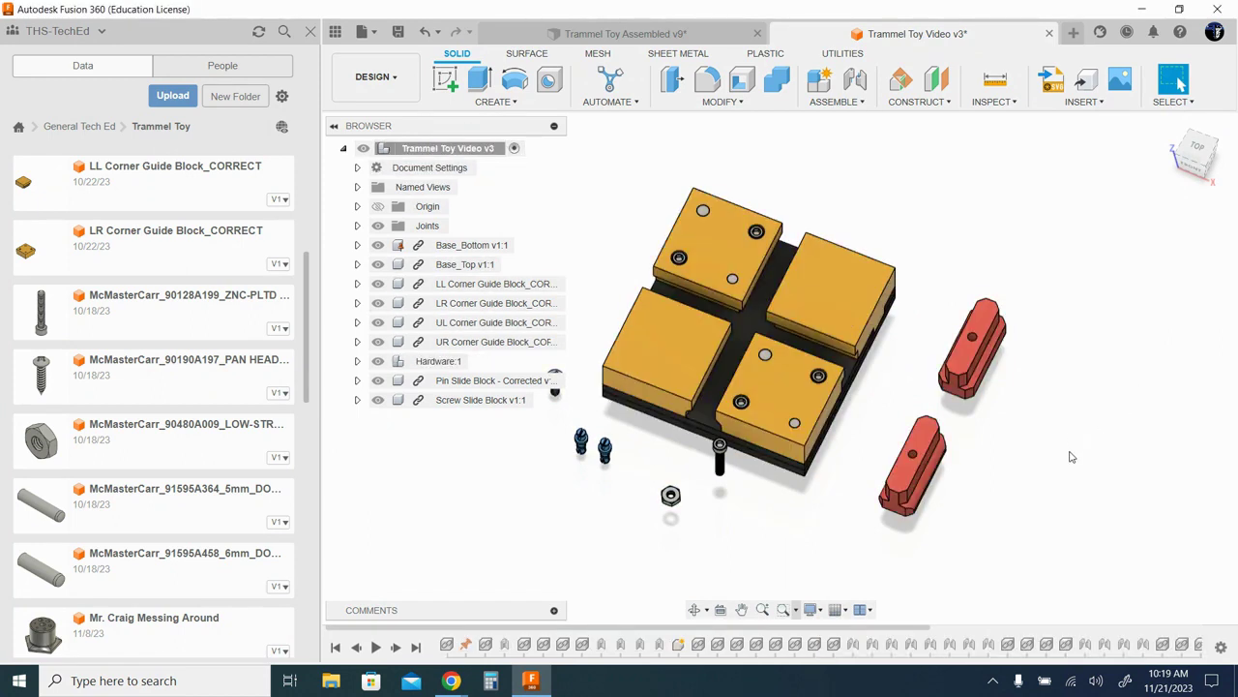
shift+middle_drag(1064, 455, 1027, 298)
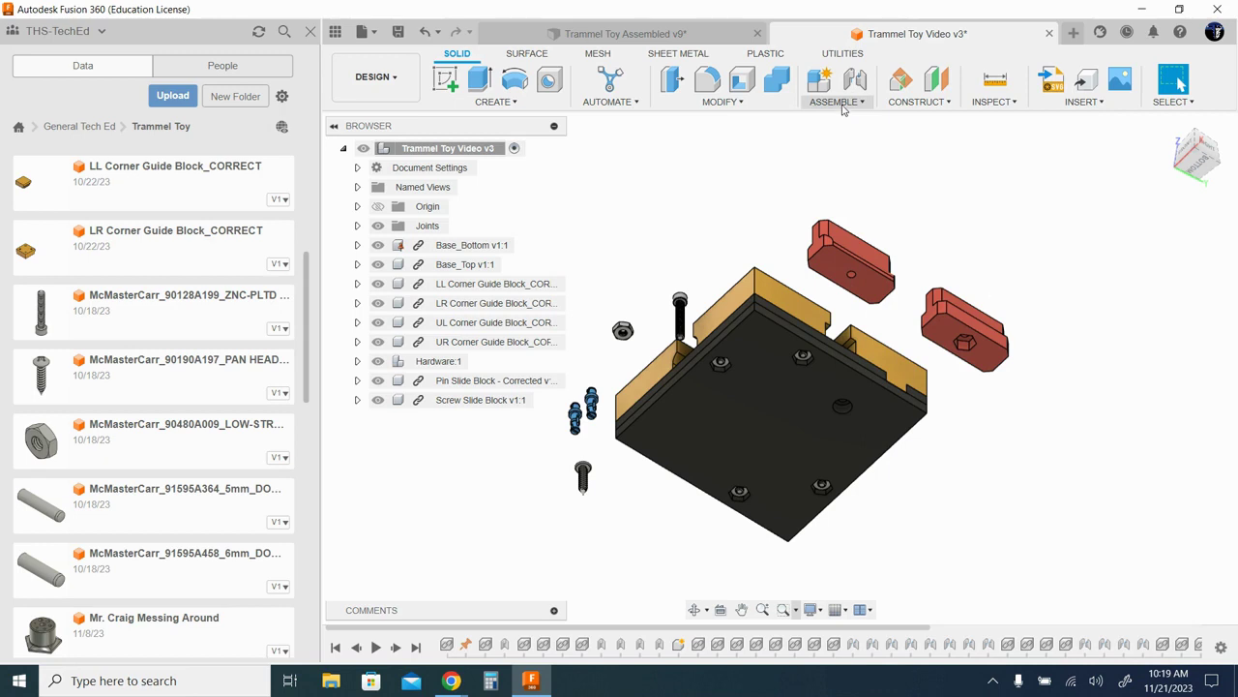
- Join the loose hex nut rigidly into the hexagonal pocket of the Screw Slide Block, with the alignment angle set to 30 deg
click(838, 102)
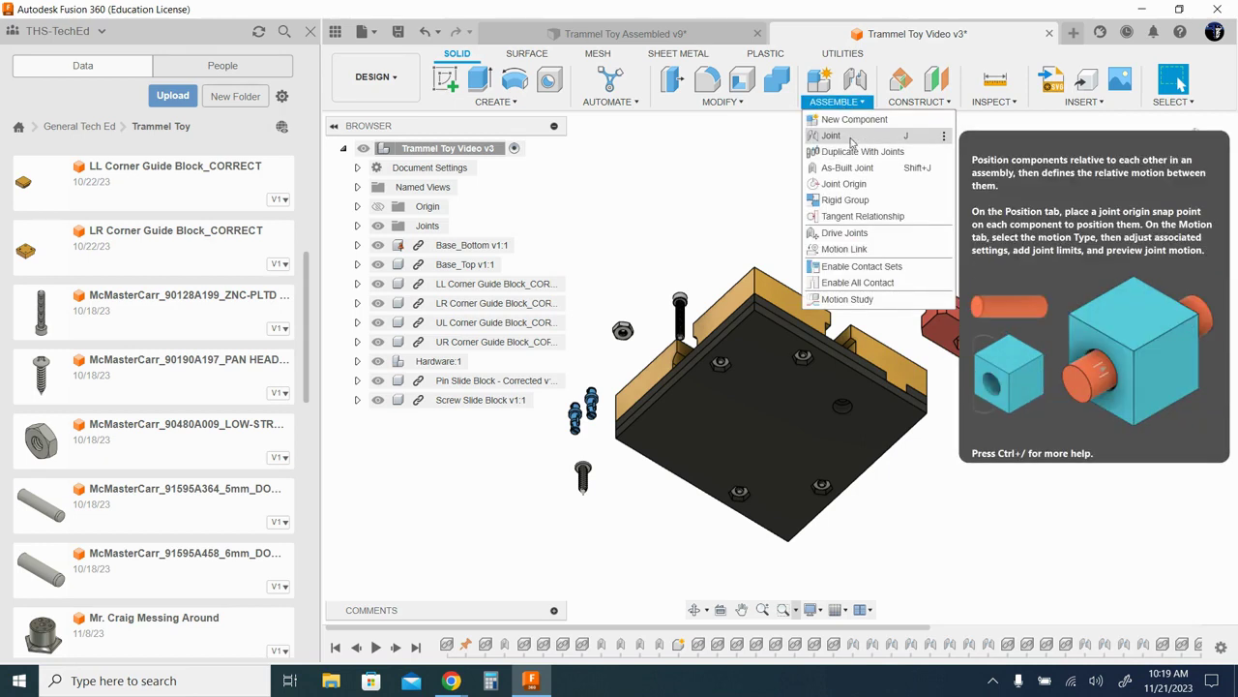
click(908, 144)
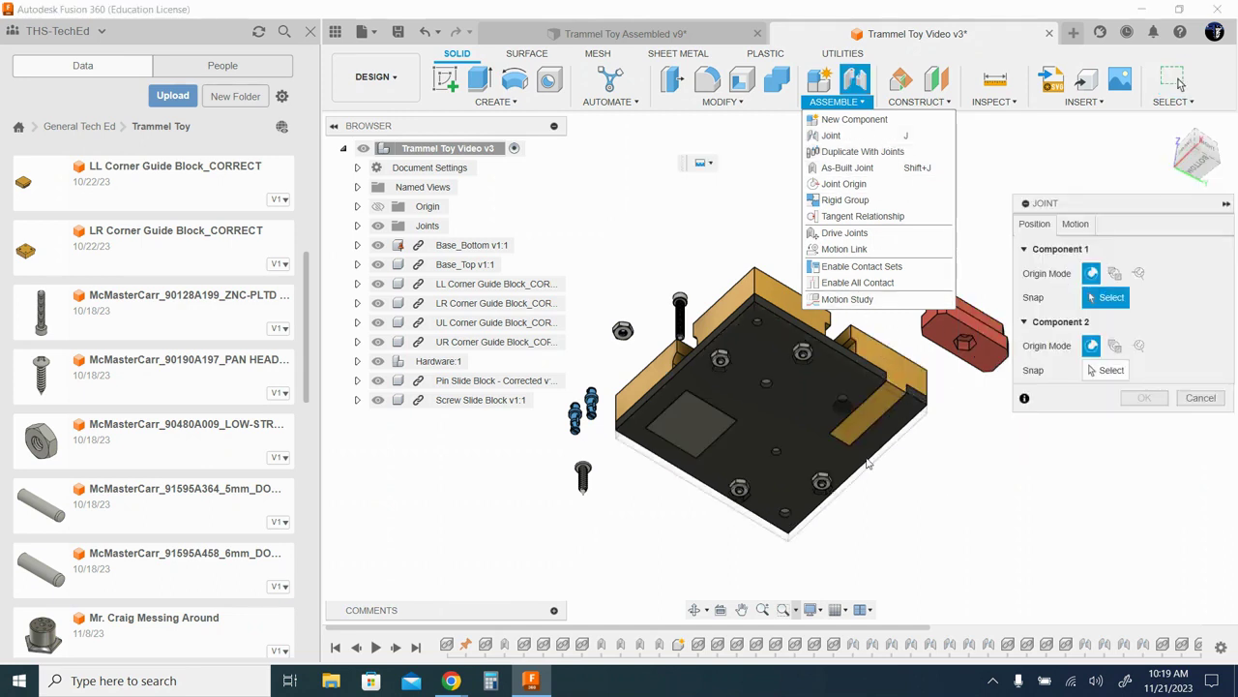
scroll(595, 303, up, 6)
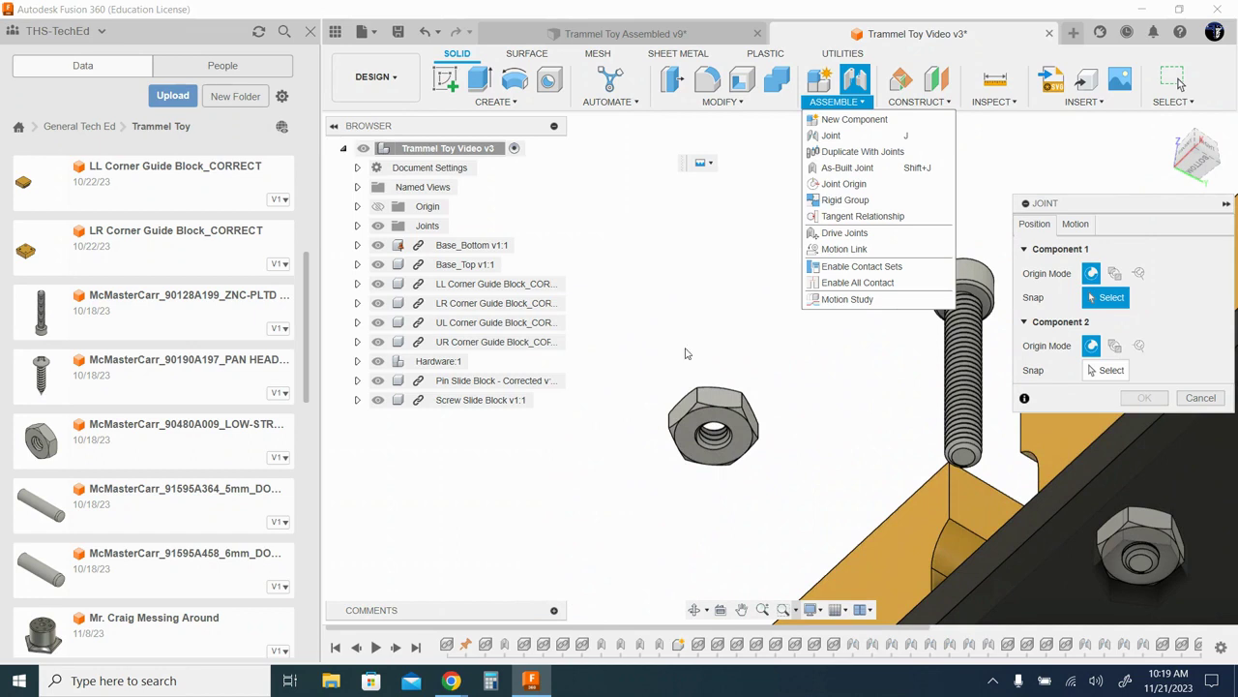
click(716, 438)
scroll(733, 476, down, 5)
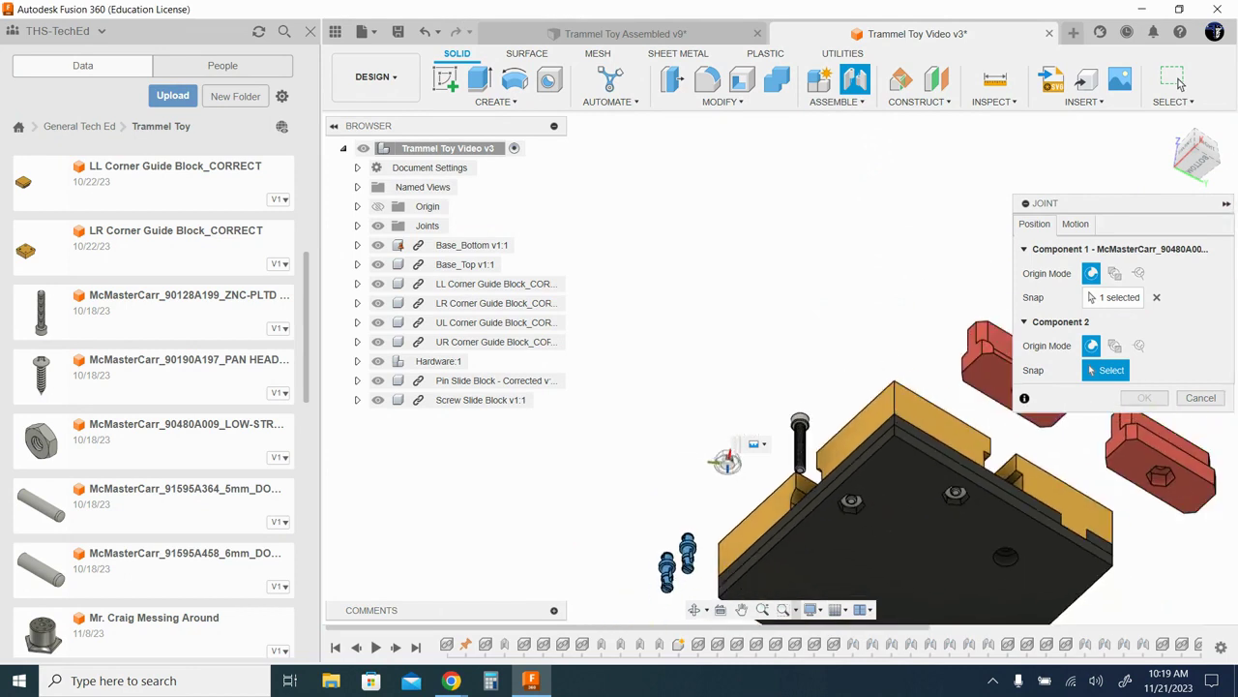
scroll(967, 450, up, 8)
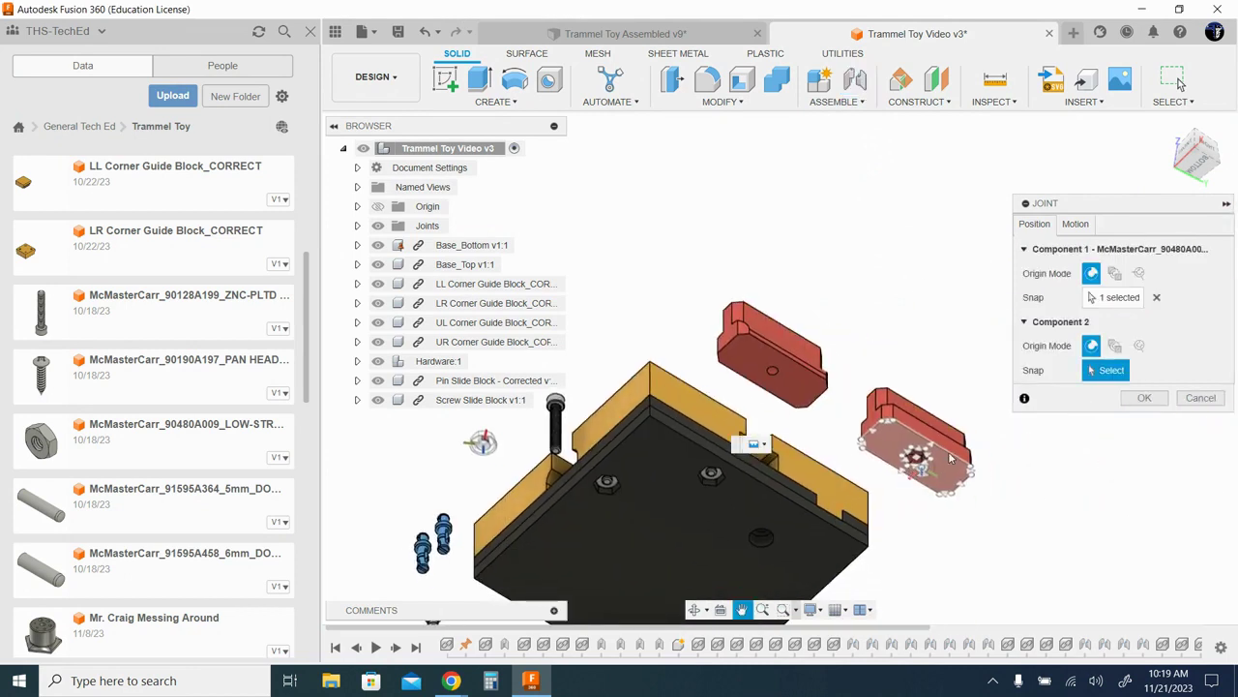
shift+middle_drag(953, 457, 923, 238)
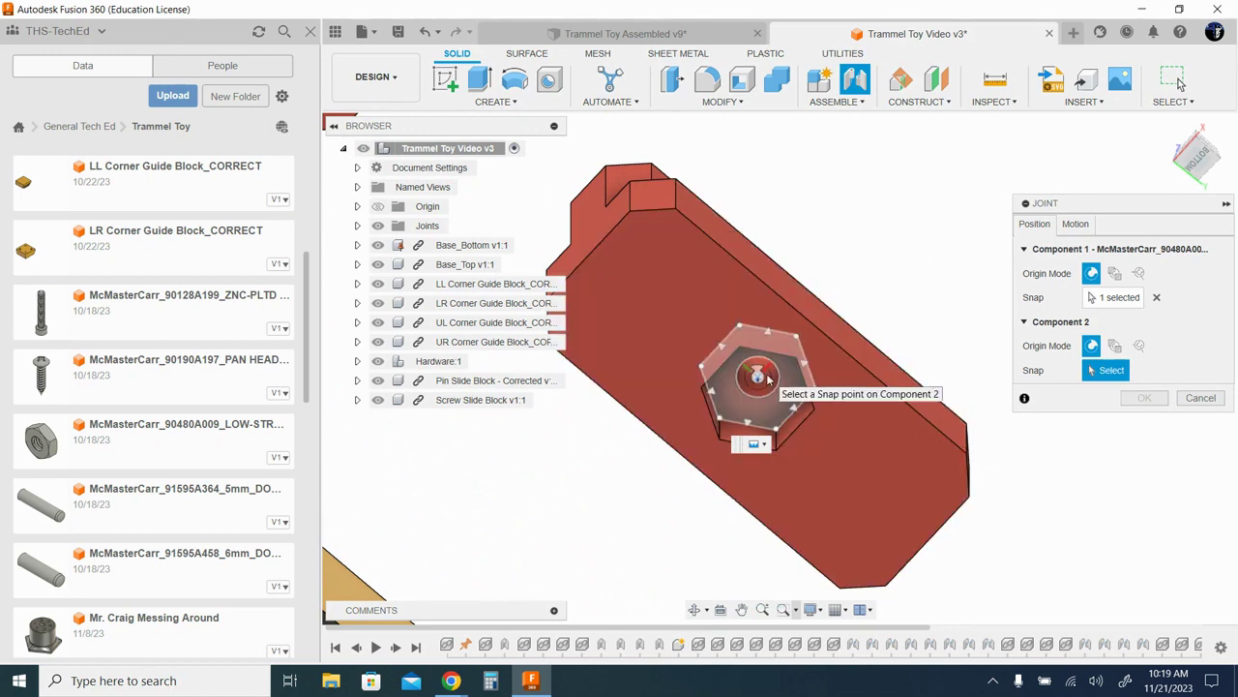
click(794, 397)
shift+middle_drag(876, 267, 875, 252)
drag(696, 338, 677, 375)
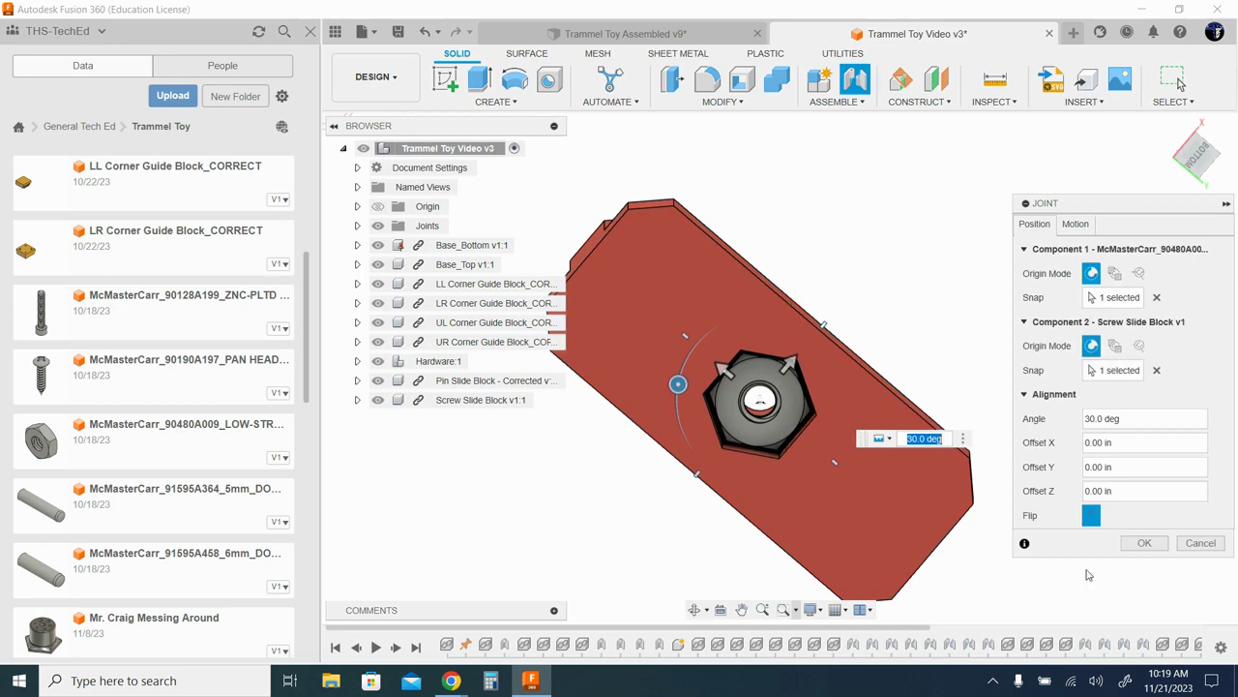
click(1144, 544)
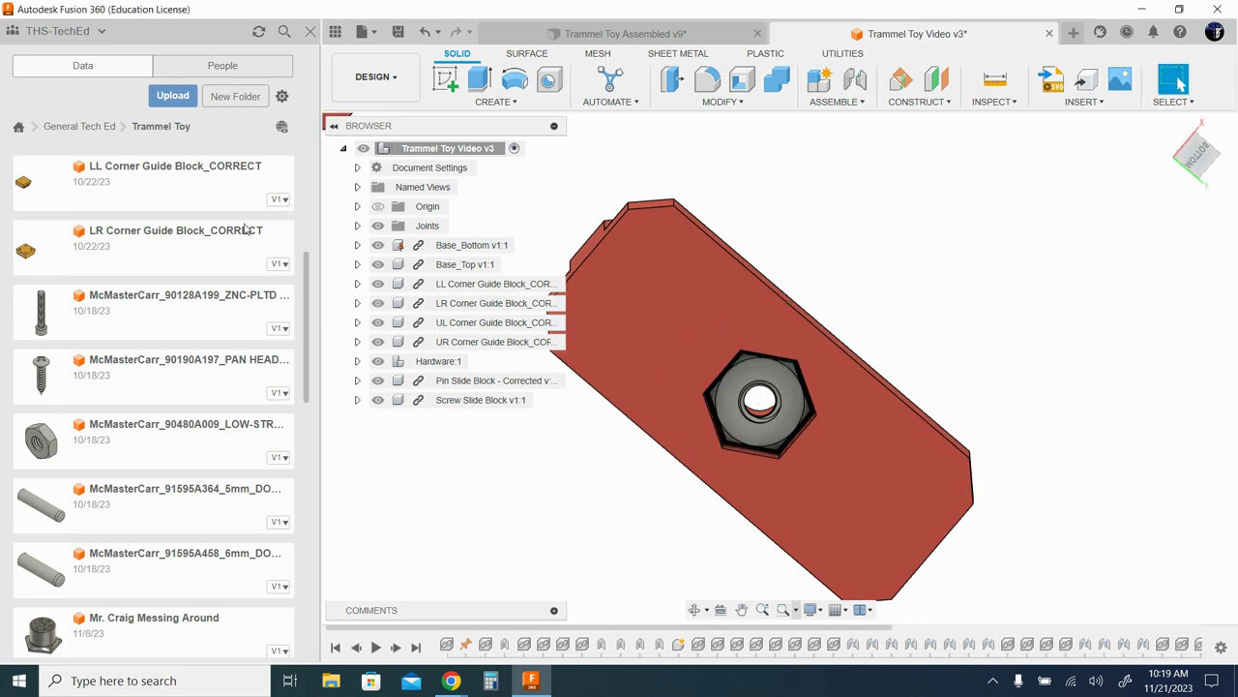
- Rename the newest joint as Nut to Screw Slider
click(357, 227)
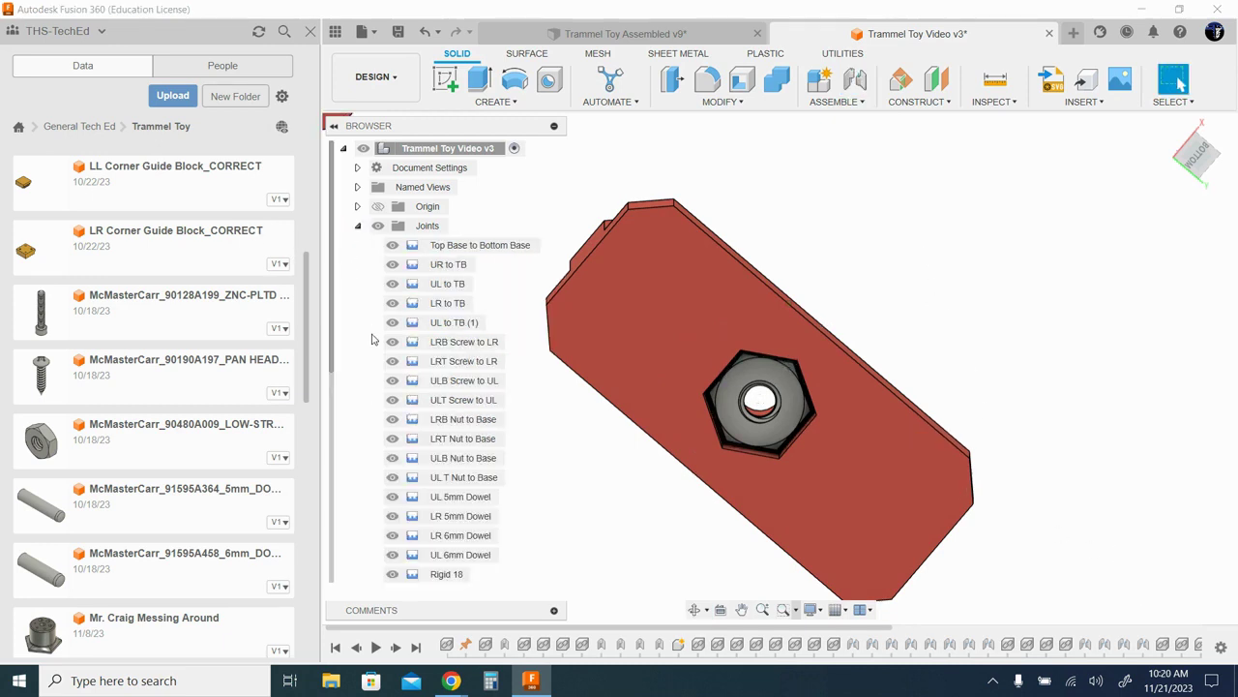
scroll(452, 498, down, 2)
click(450, 535)
click(451, 535)
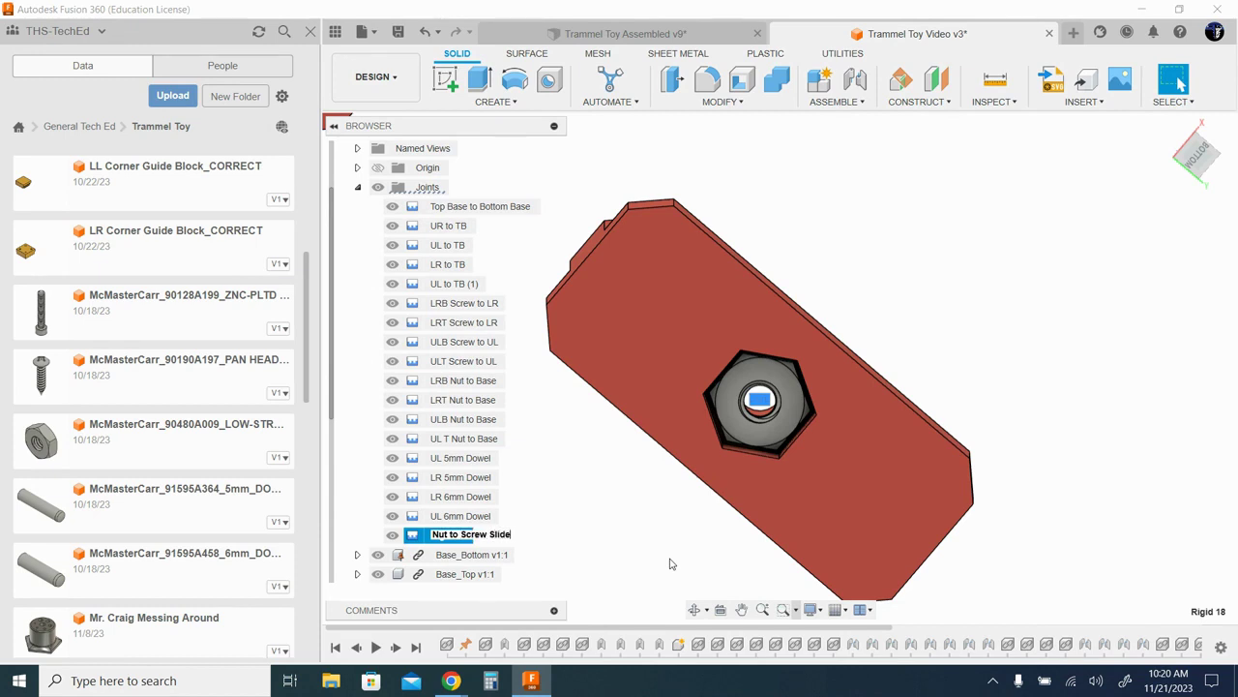
key(Return)
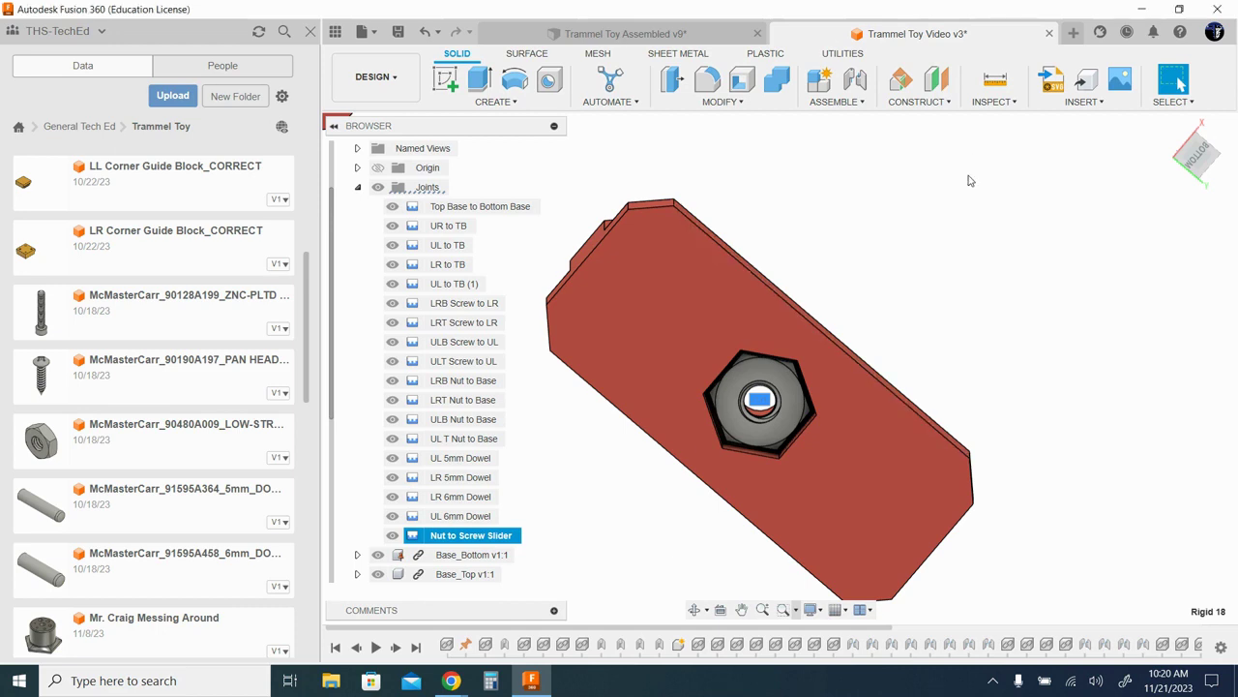
- Start a joint using the centre of the hole on the Pin Slide Block's underside as the first snap point
shift+middle_drag(935, 200, 924, 341)
scroll(924, 341, down, 5)
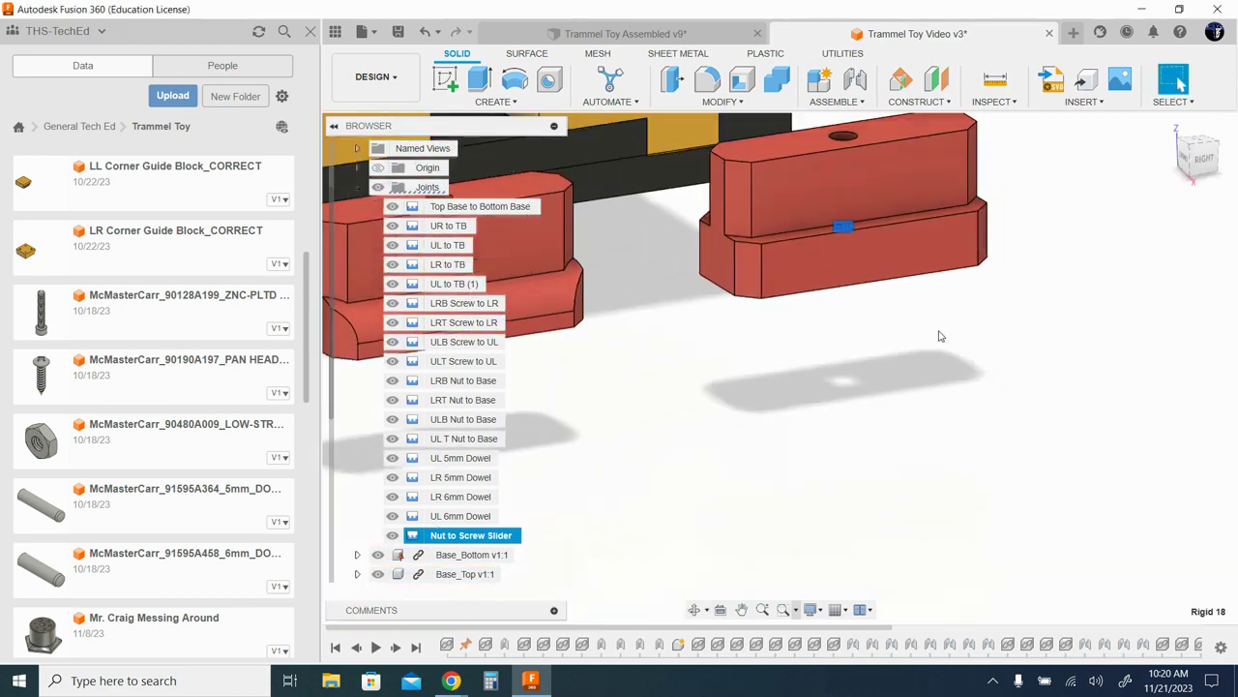
middle_drag(802, 353, 978, 426)
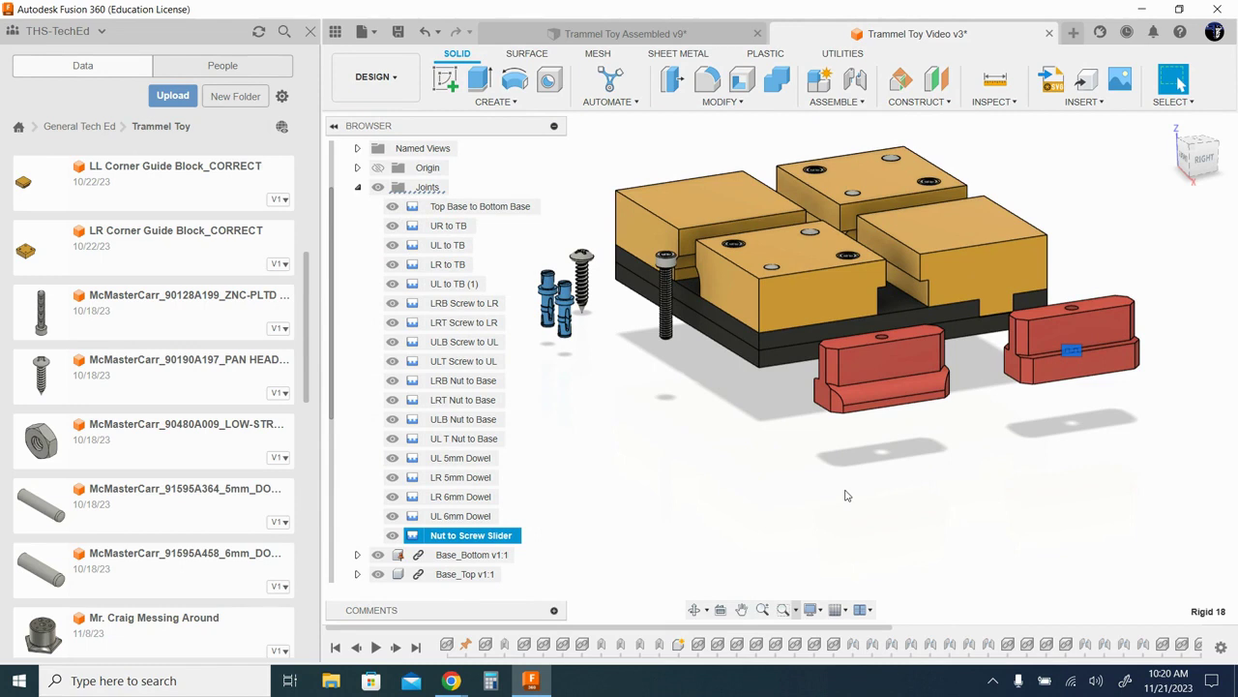
shift+middle_drag(845, 495, 897, 515)
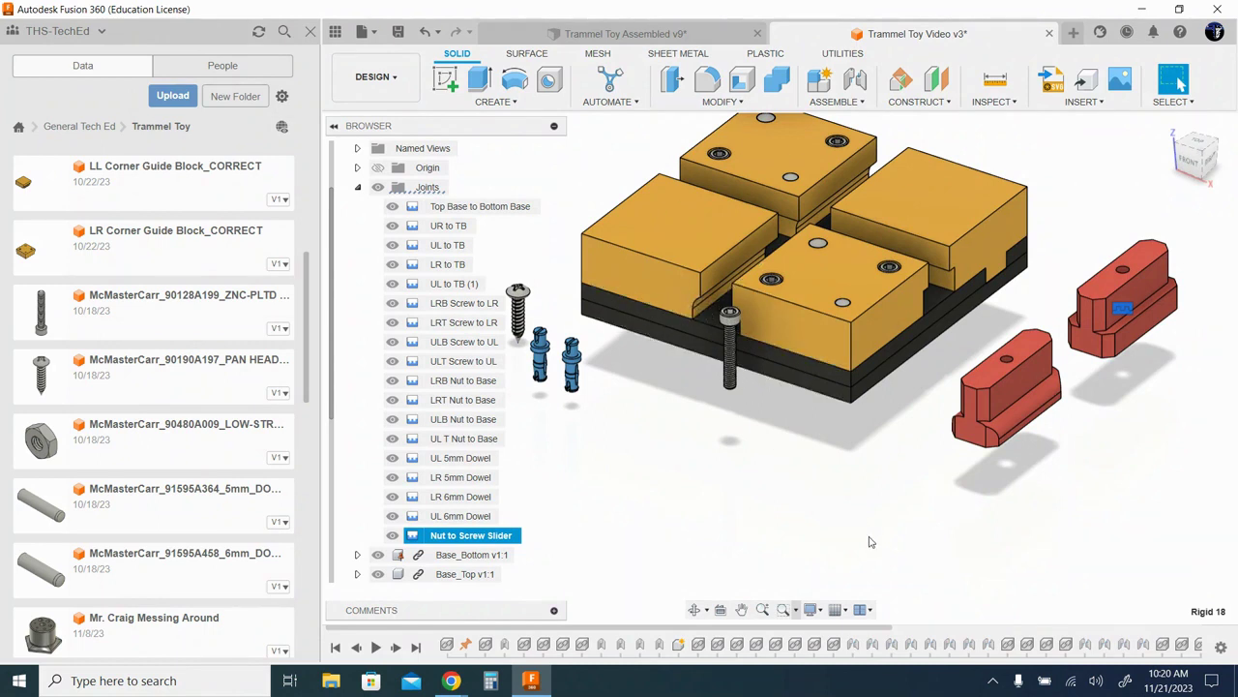
key(j)
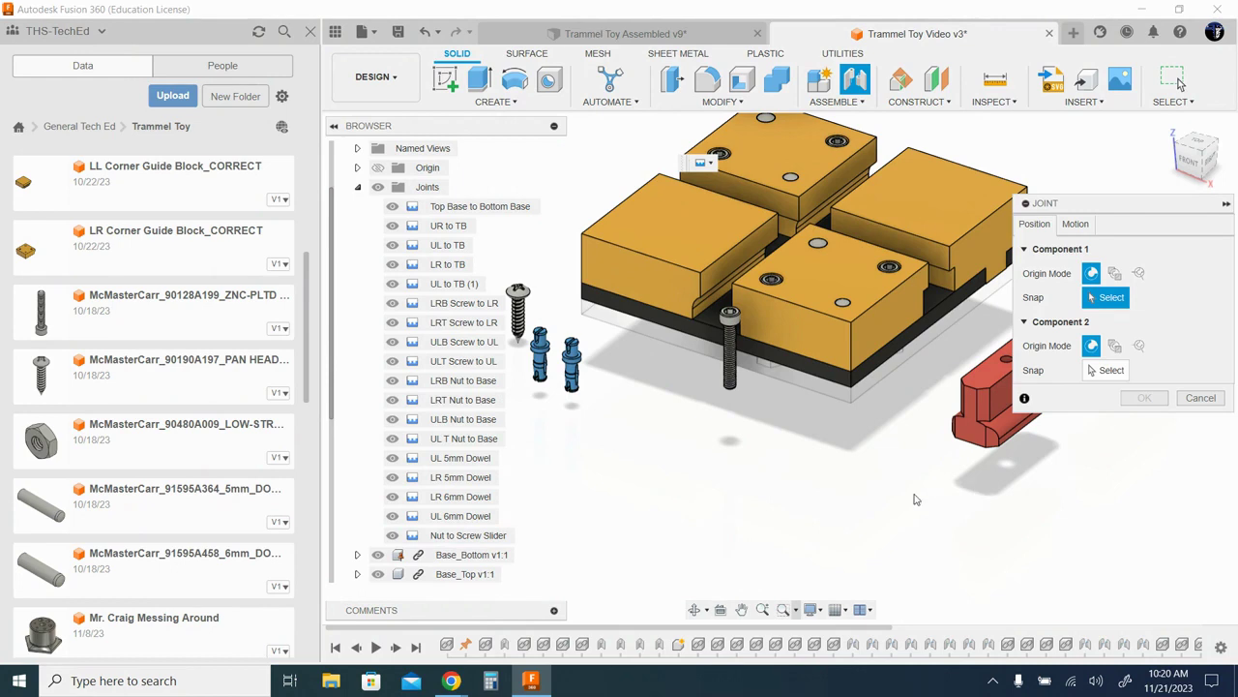
shift+middle_drag(904, 498, 871, 333)
middle_drag(915, 290, 910, 456)
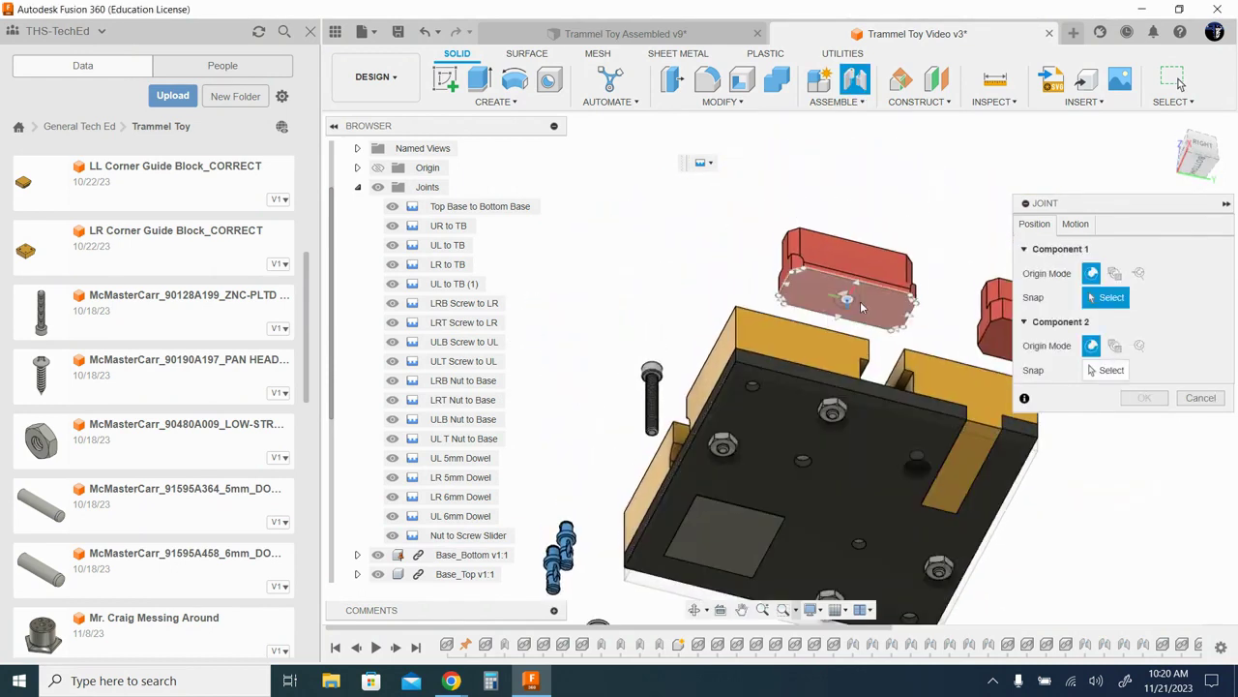
scroll(861, 296, up, 4)
scroll(861, 296, up, 2)
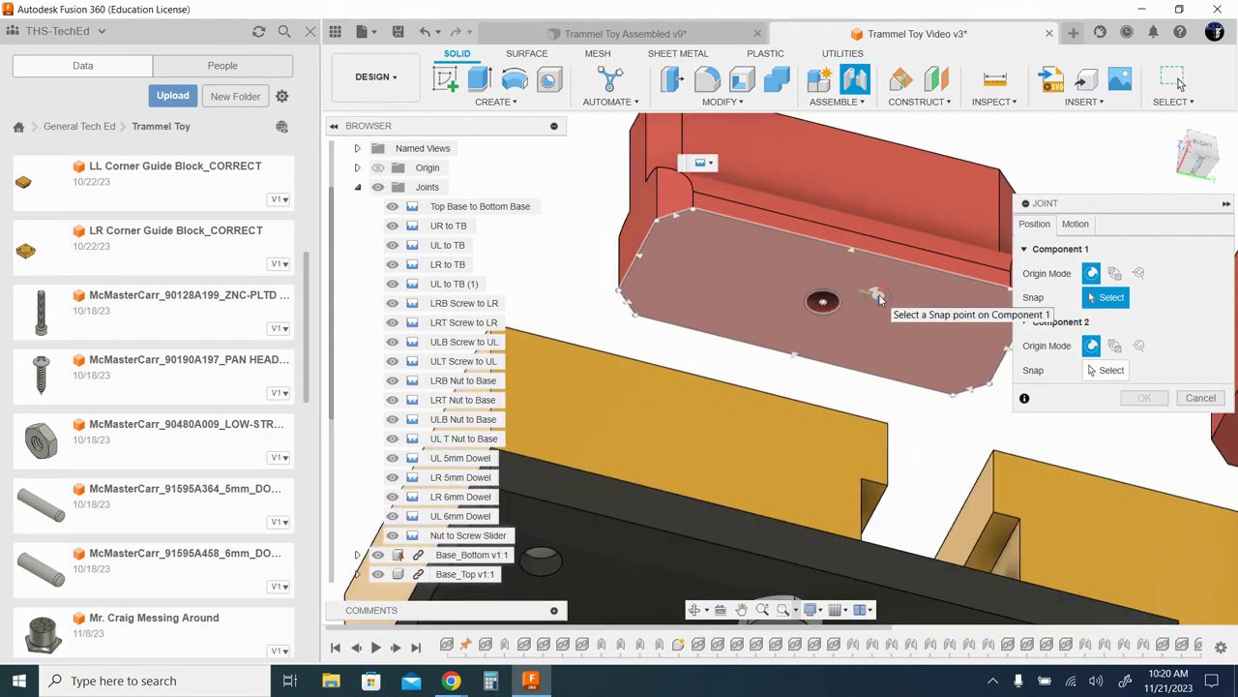
click(821, 302)
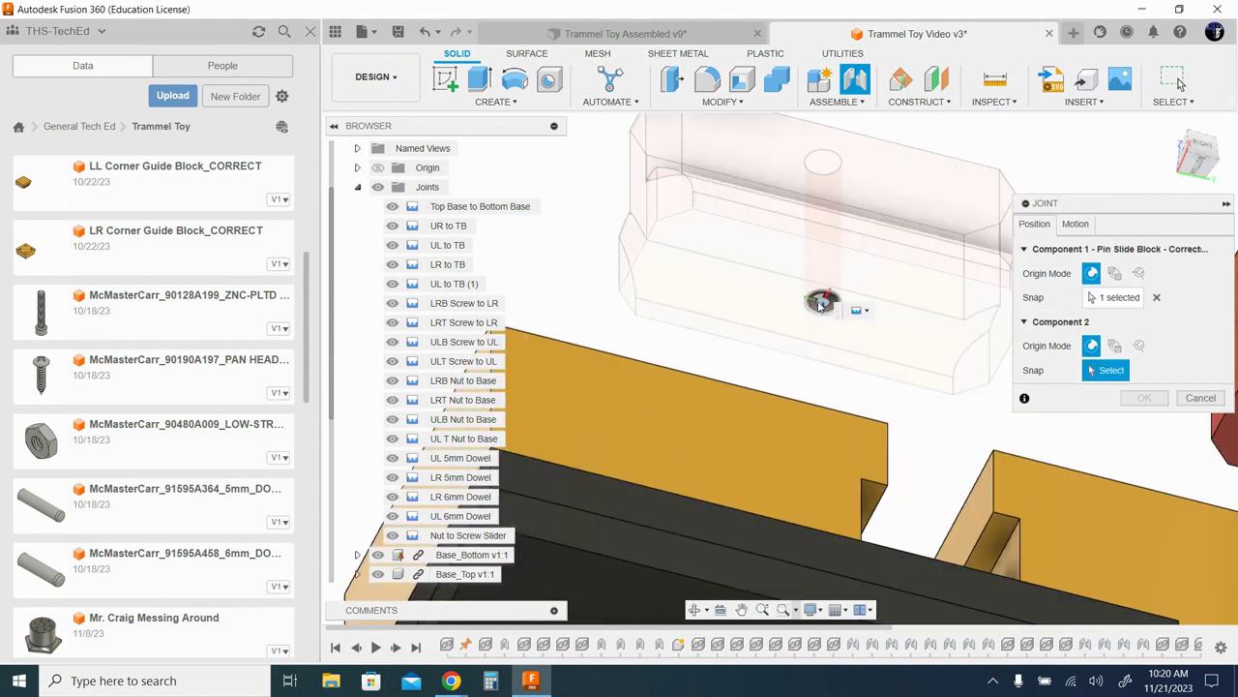
- Snap the Pin Slide Block to the centre point of Base_Top's upper face, where the guide channels cross
shift+middle_drag(822, 302, 708, 412)
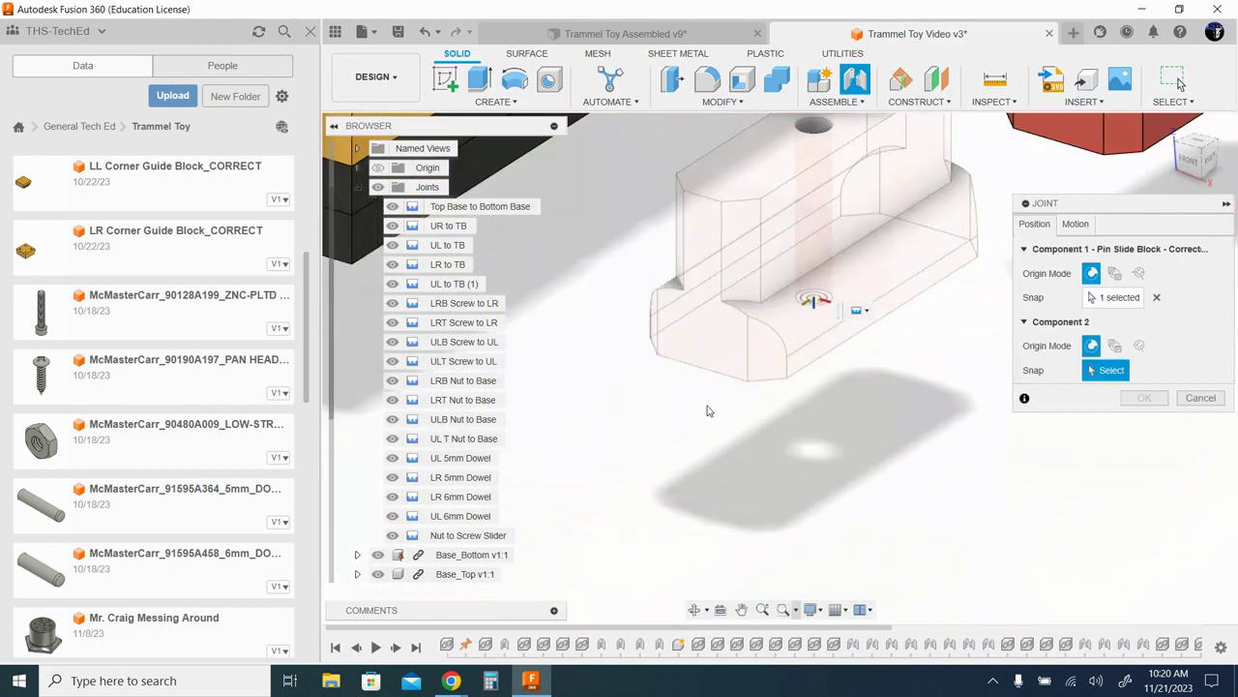
scroll(708, 411, down, 4)
middle_drag(664, 311, 954, 405)
shift+middle_drag(753, 349, 767, 368)
scroll(731, 288, up, 6)
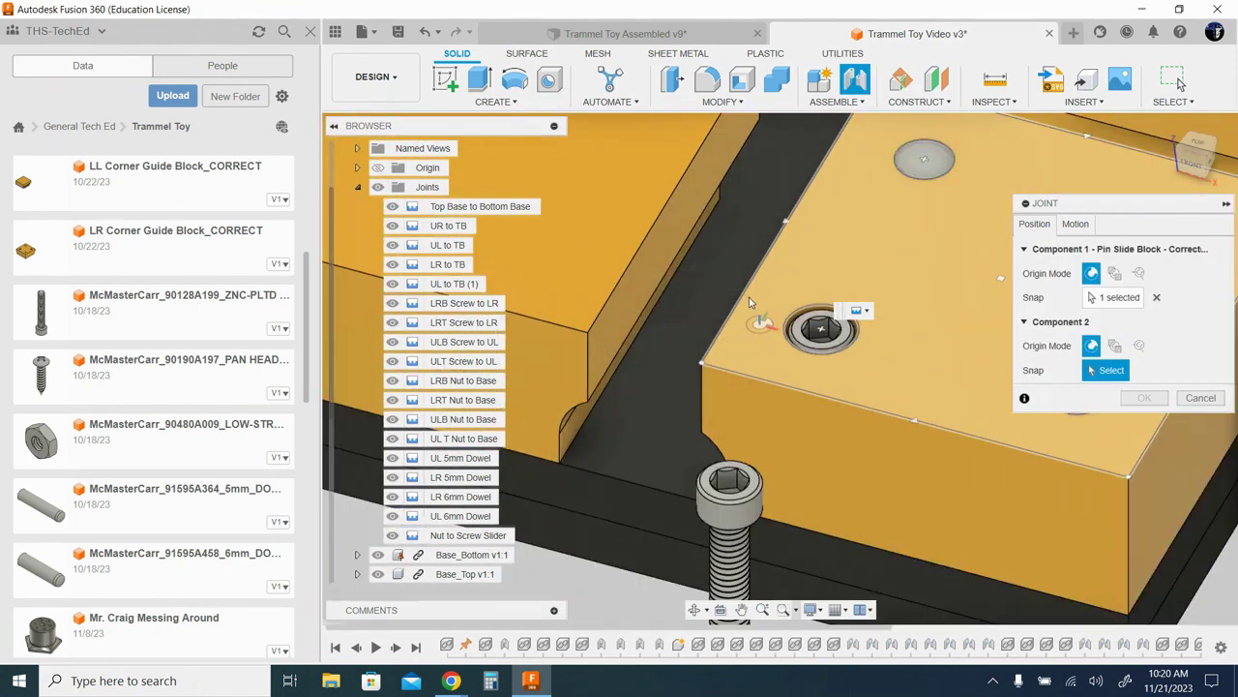
middle_drag(731, 288, 626, 406)
scroll(626, 407, up, 2)
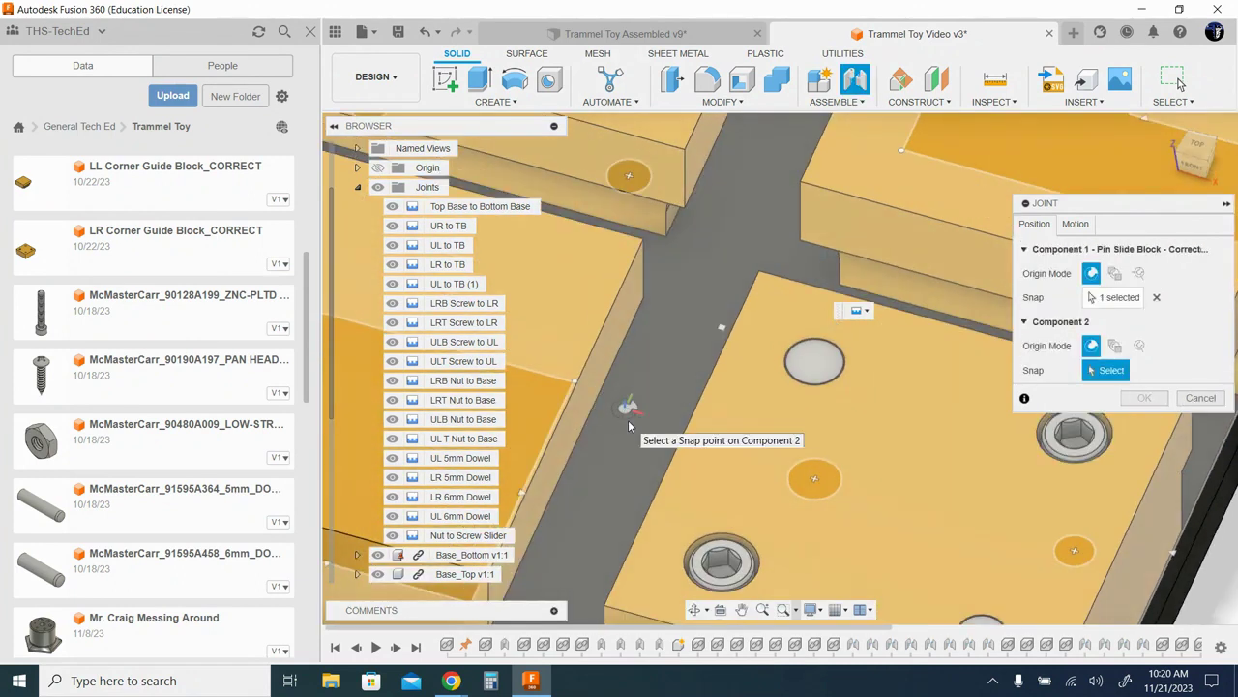
click(718, 329)
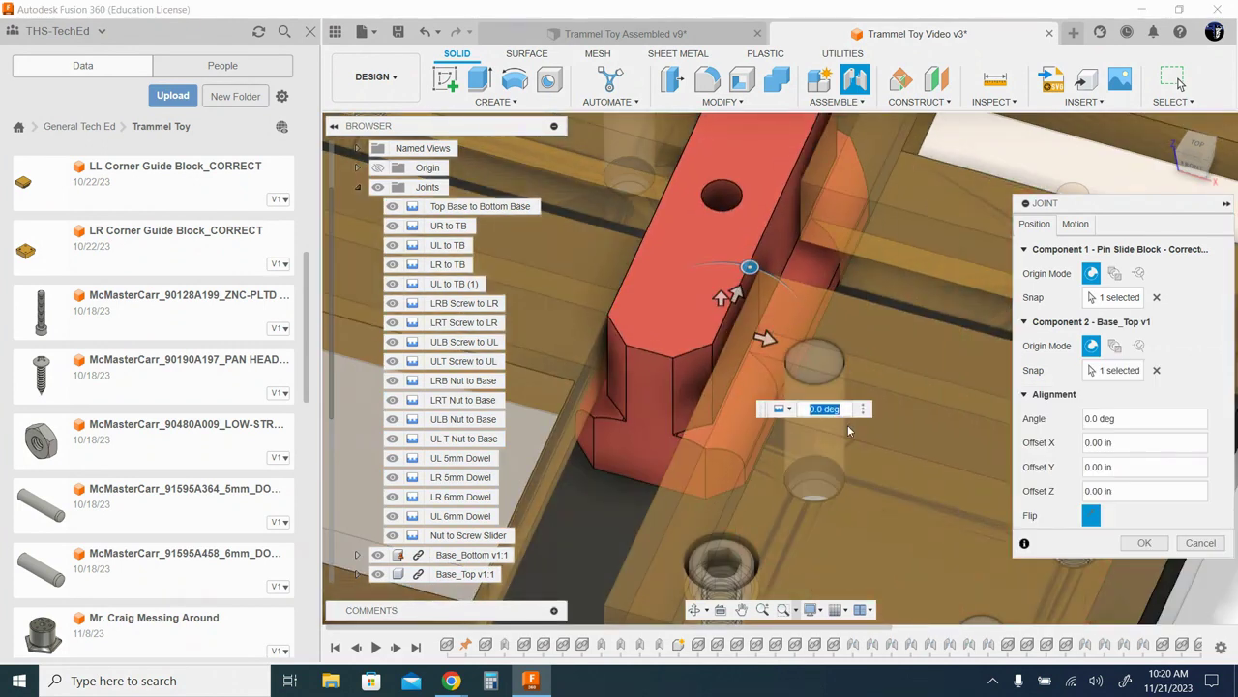
- Change the motion type of the joint between the Pin Slide Block and Base_Top to Slider
scroll(834, 375, down, 6)
shift+middle_drag(840, 353, 845, 372)
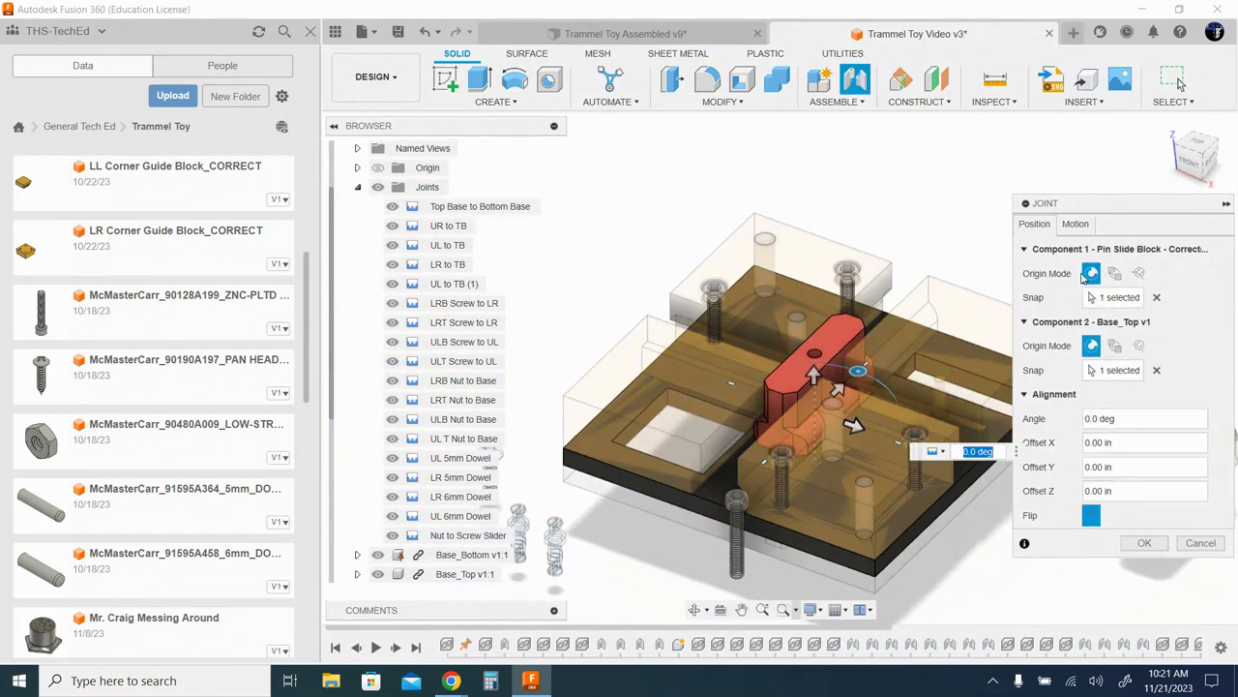
click(1076, 224)
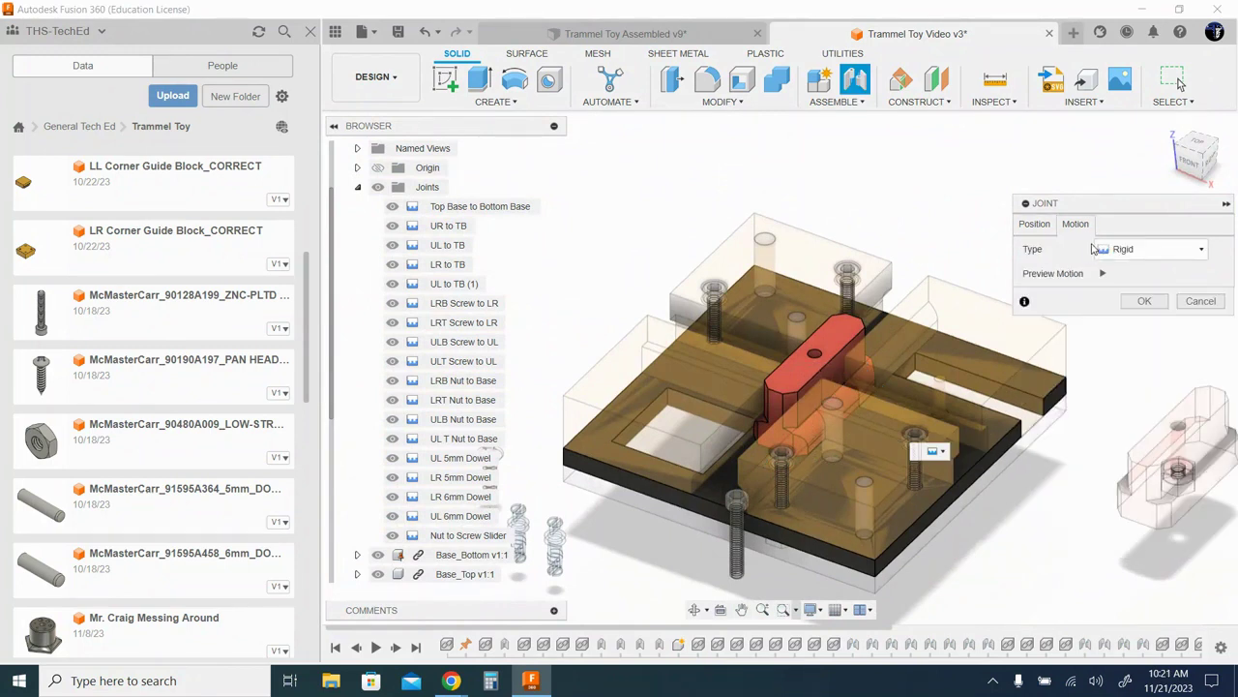
click(1126, 250)
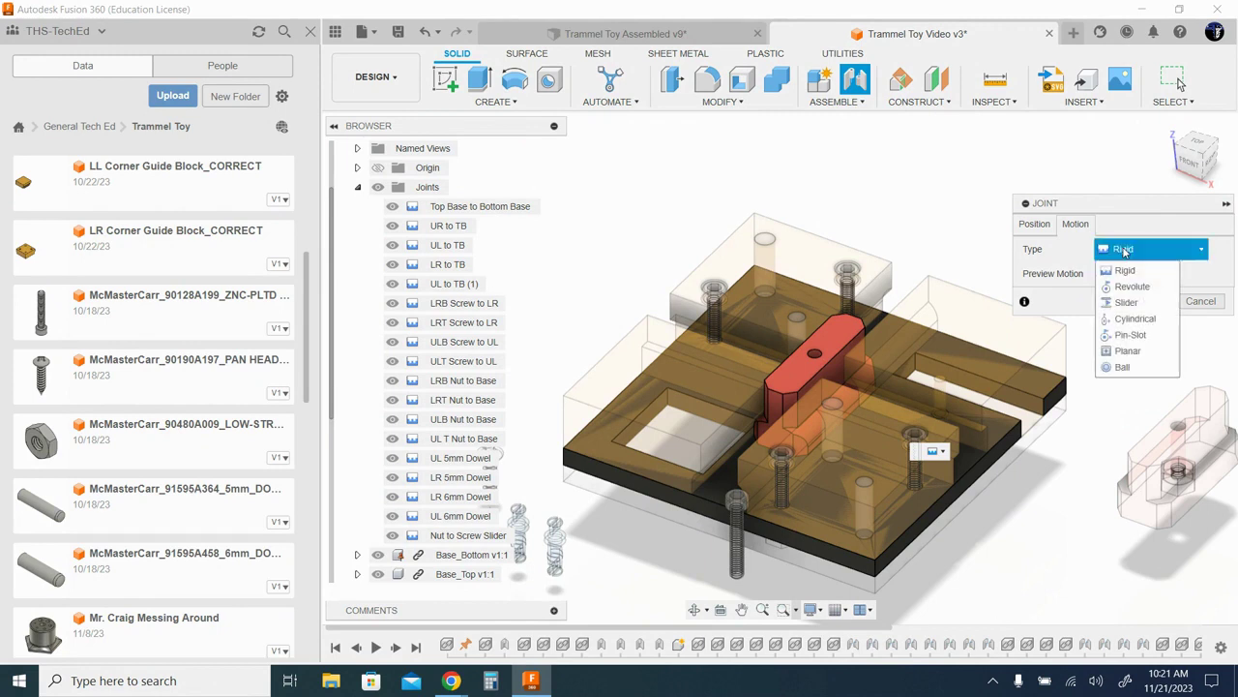
click(1138, 303)
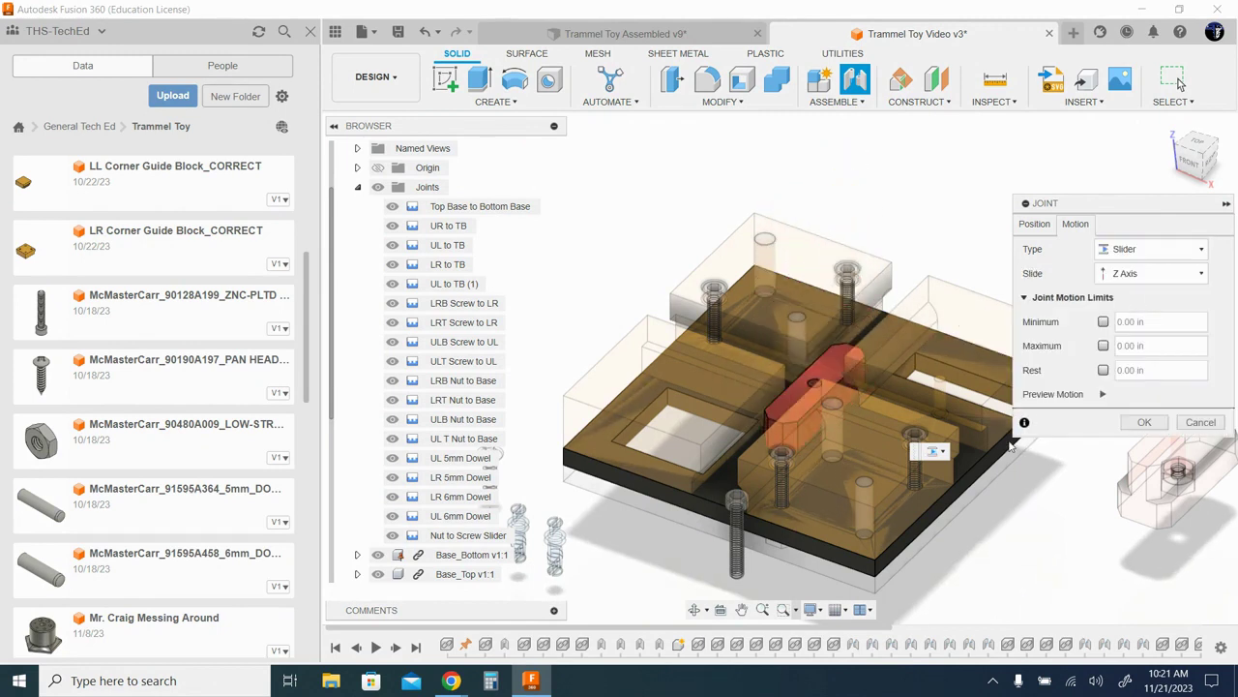
- Set the Pin Slide Block joint to slide along the Y axis, keep the default alignment, and create the joint
click(1141, 276)
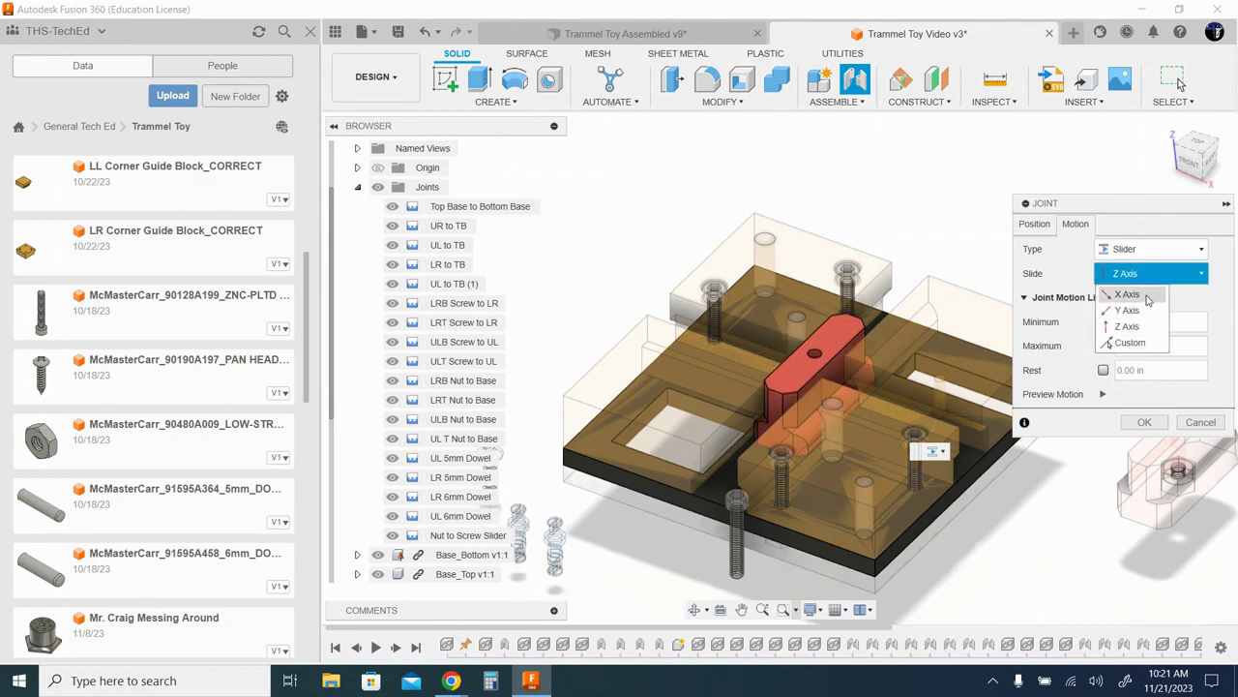
click(1140, 297)
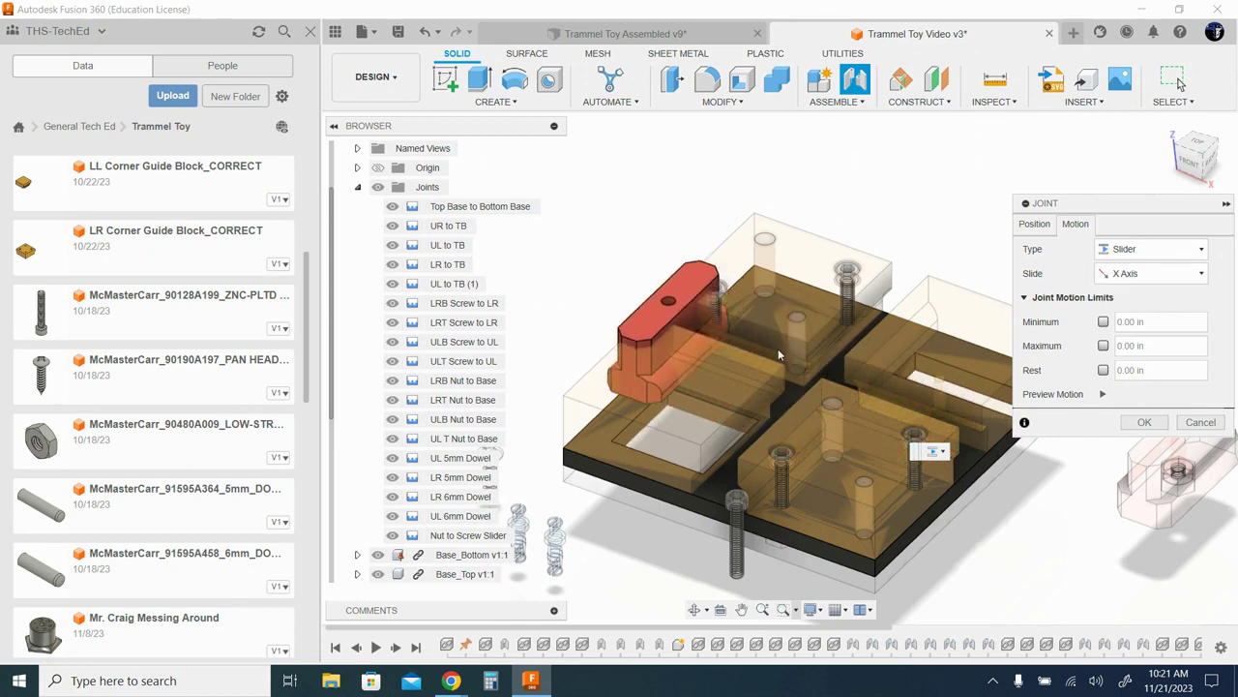
click(1125, 274)
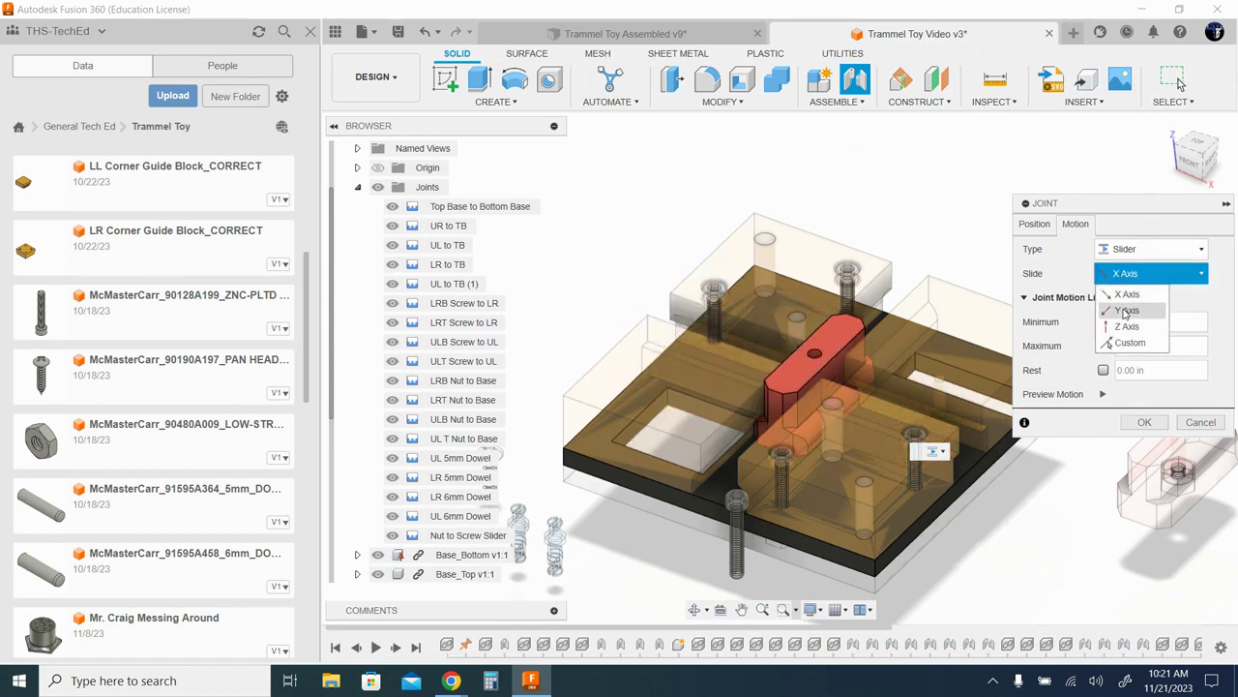
click(1125, 310)
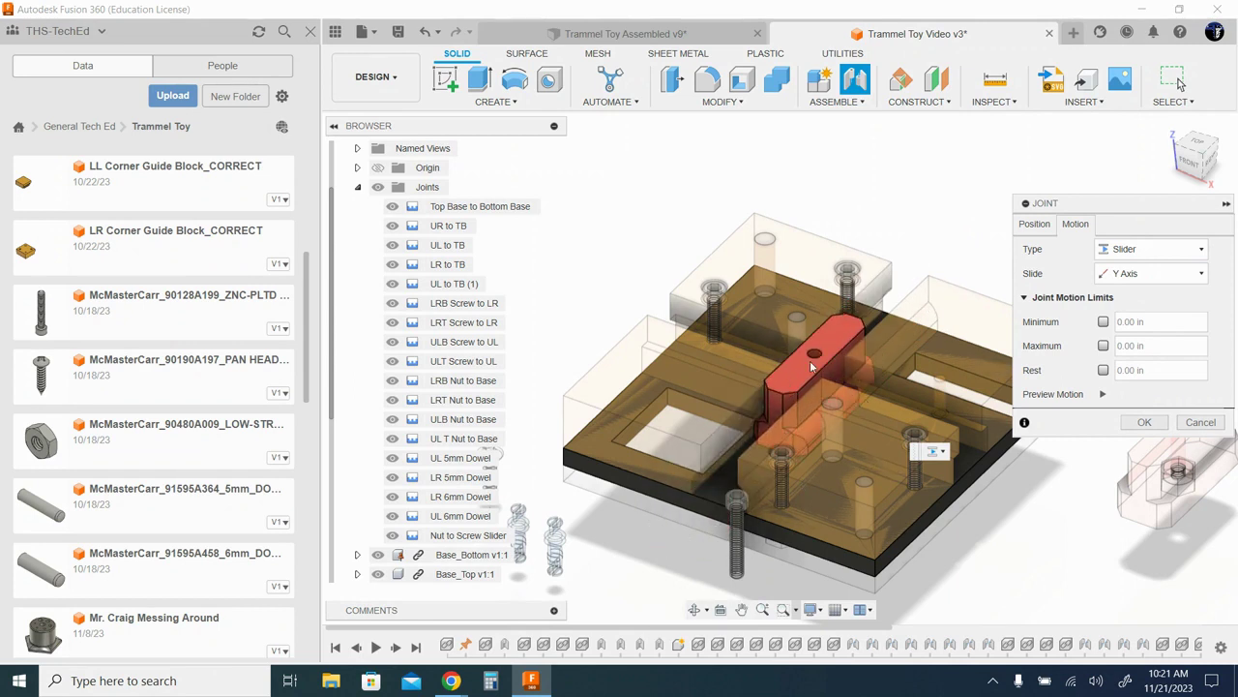
click(1034, 224)
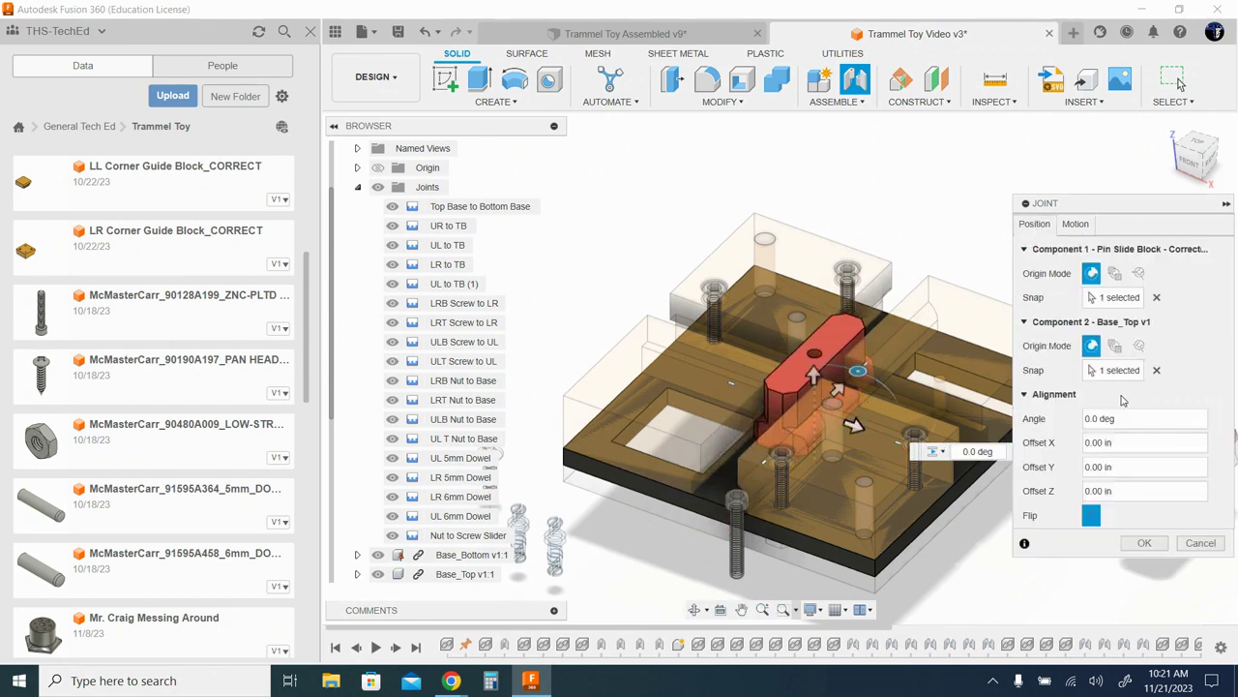
click(1140, 544)
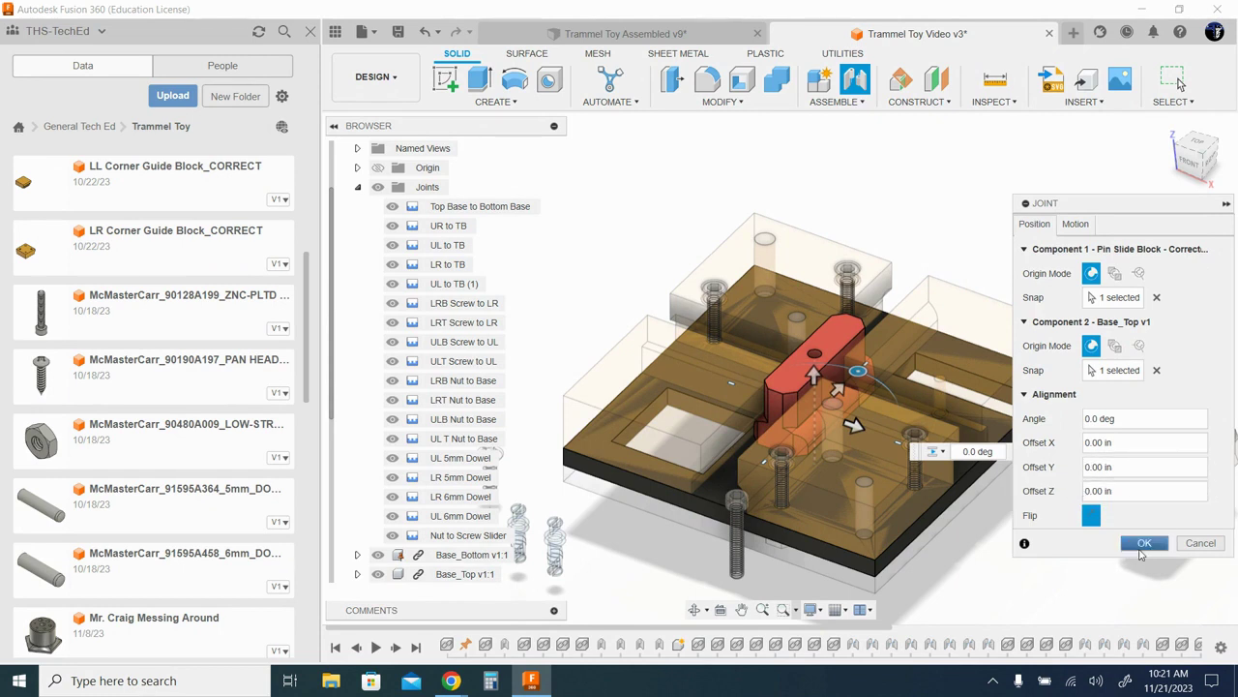
click(1144, 544)
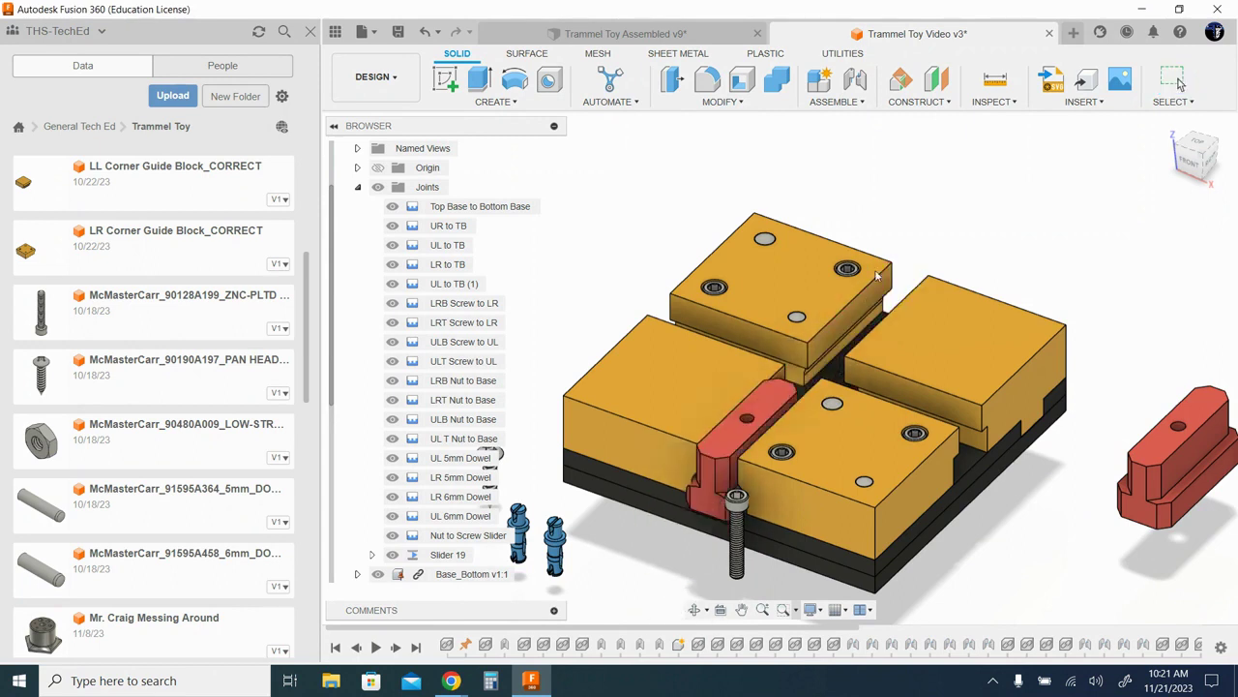
- Slide the Pin Slide Block out past the rear end of its channel and rename its joint as Pin Slider
click(960, 196)
scroll(1042, 491, down, 2)
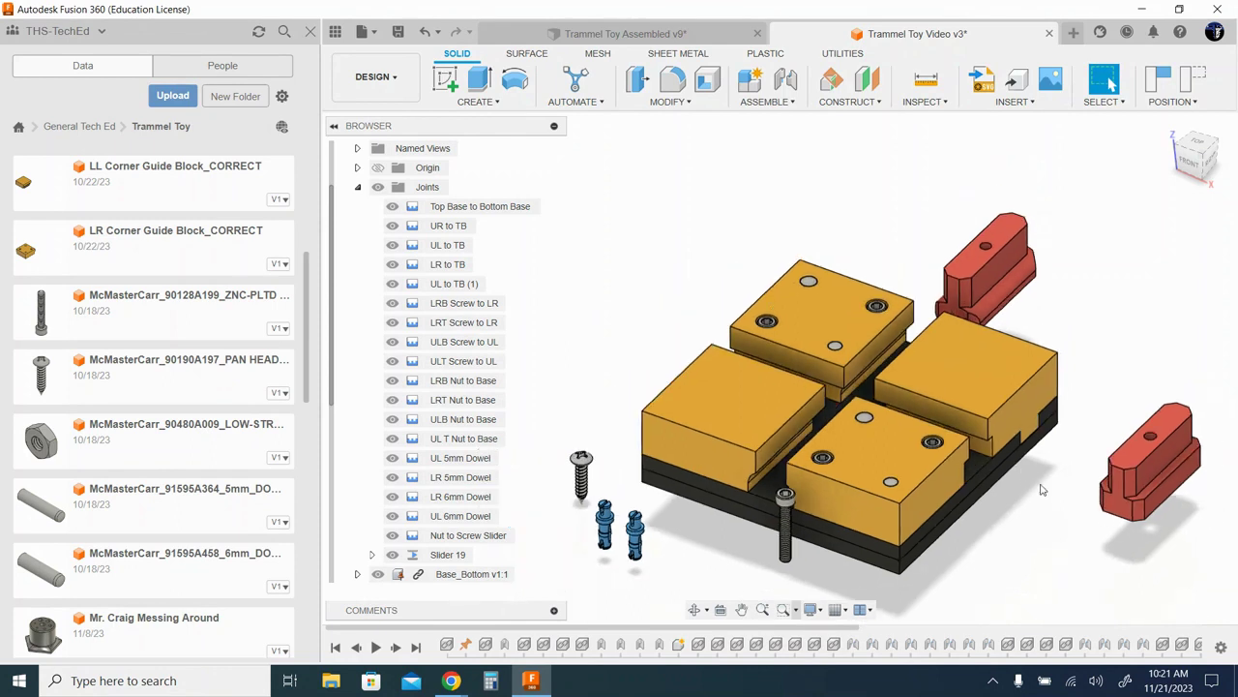
click(459, 555)
click(459, 557)
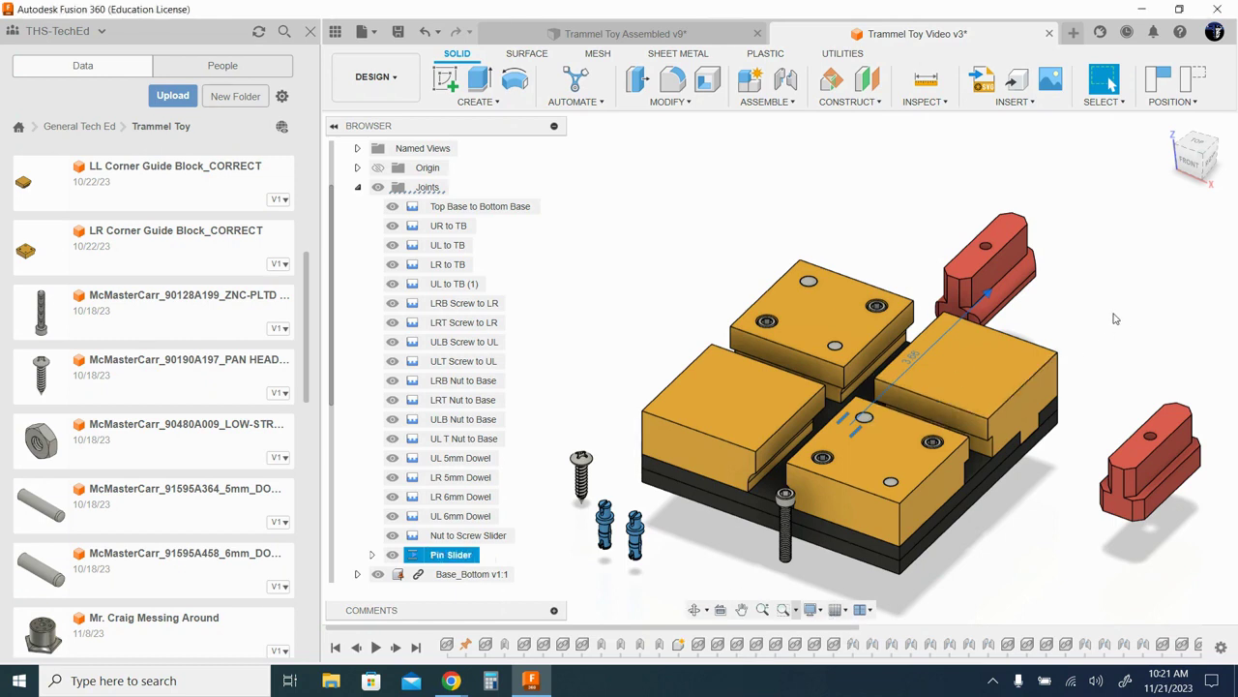
click(1052, 541)
- Start a joint using the centre of the hole on the Screw Slide Block's underside as the first snap point
key(j)
middle_drag(1089, 560, 841, 360)
scroll(860, 288, up, 3)
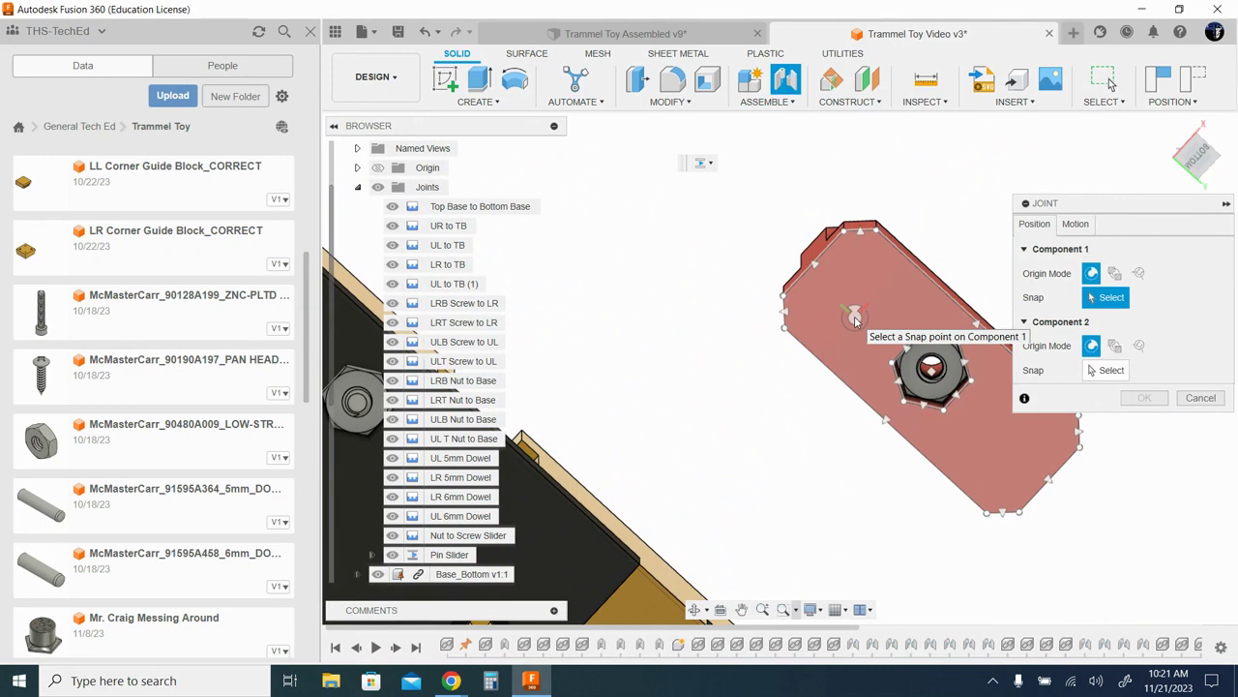
click(931, 368)
- Snap the Screw Slide Block to the centre of Base_Top's upper face and rotate it to an alignment angle of 90 deg
shift+middle_drag(803, 379, 851, 425)
scroll(847, 500, down, 5)
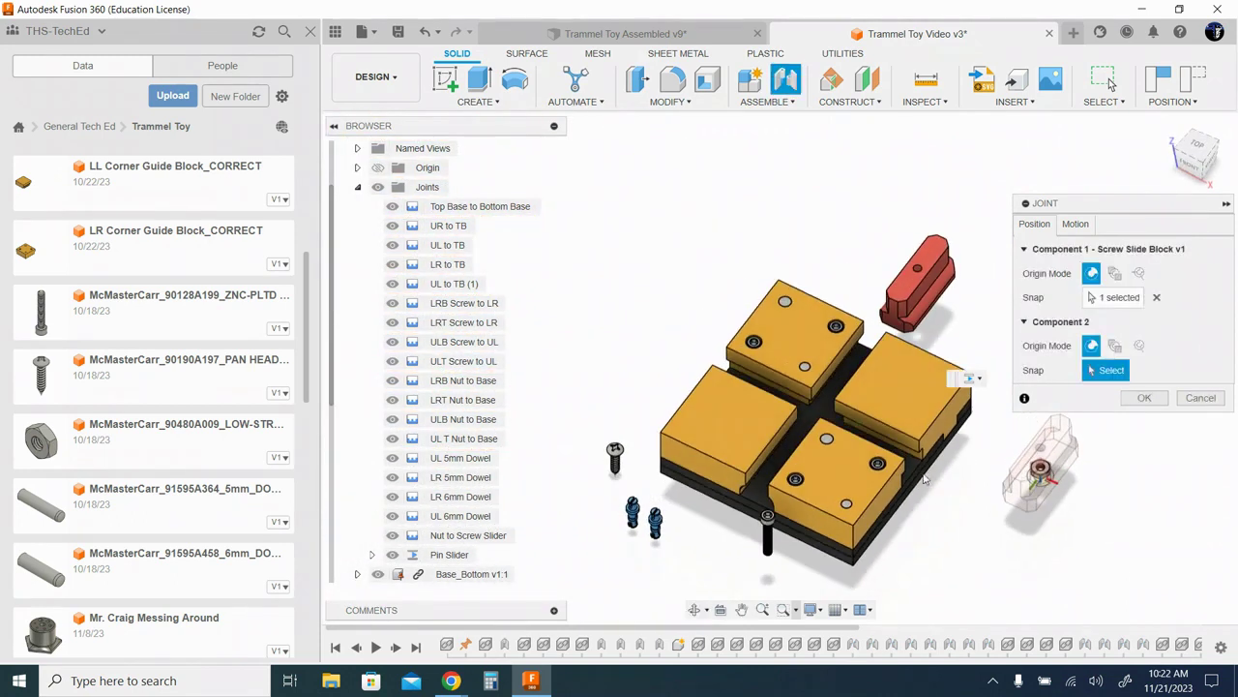
scroll(760, 392, up, 5)
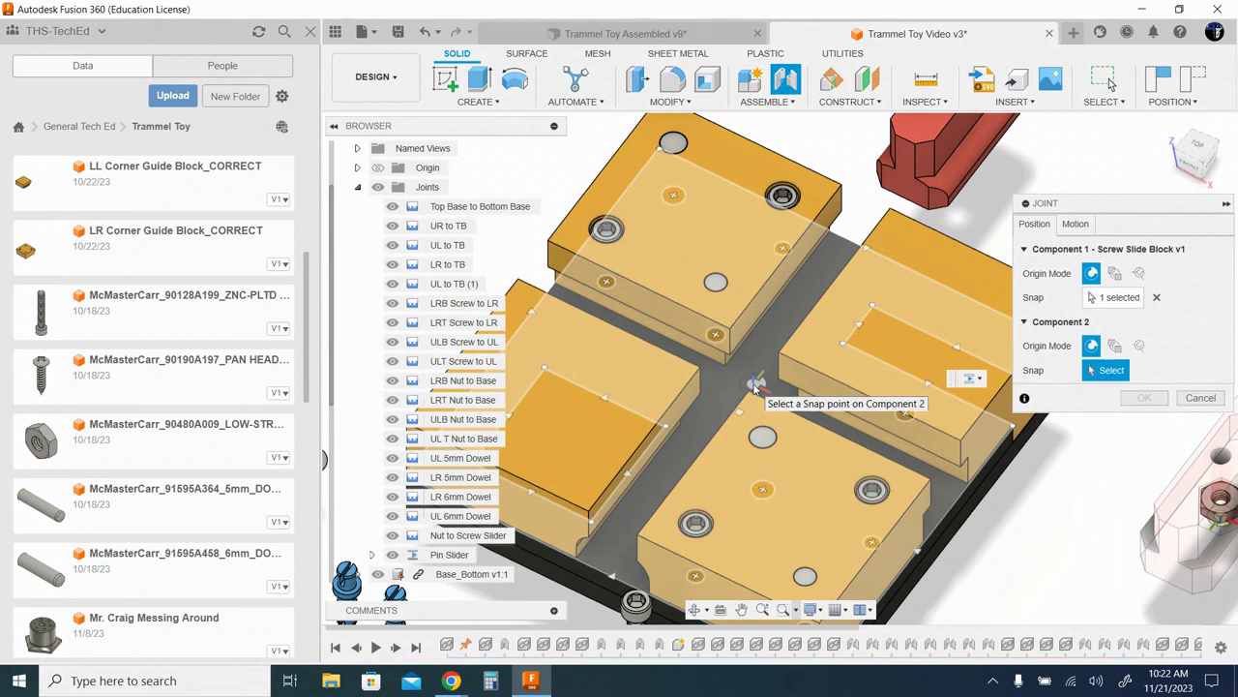
click(756, 385)
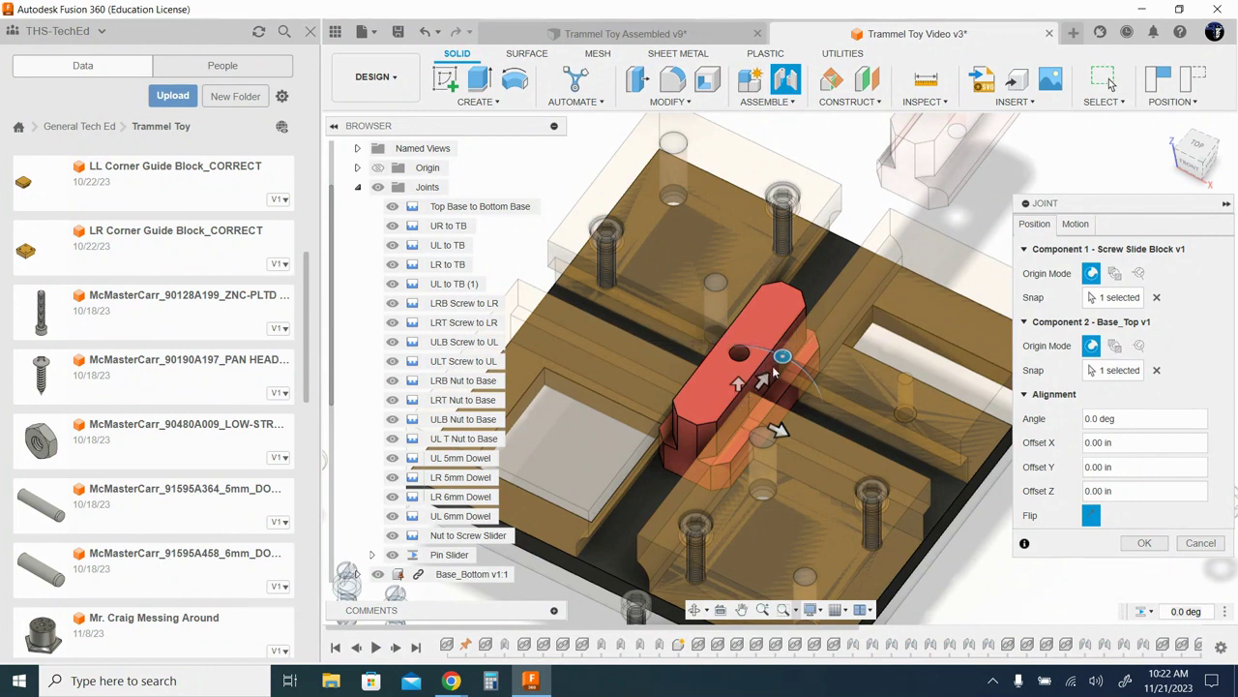
drag(780, 358, 657, 369)
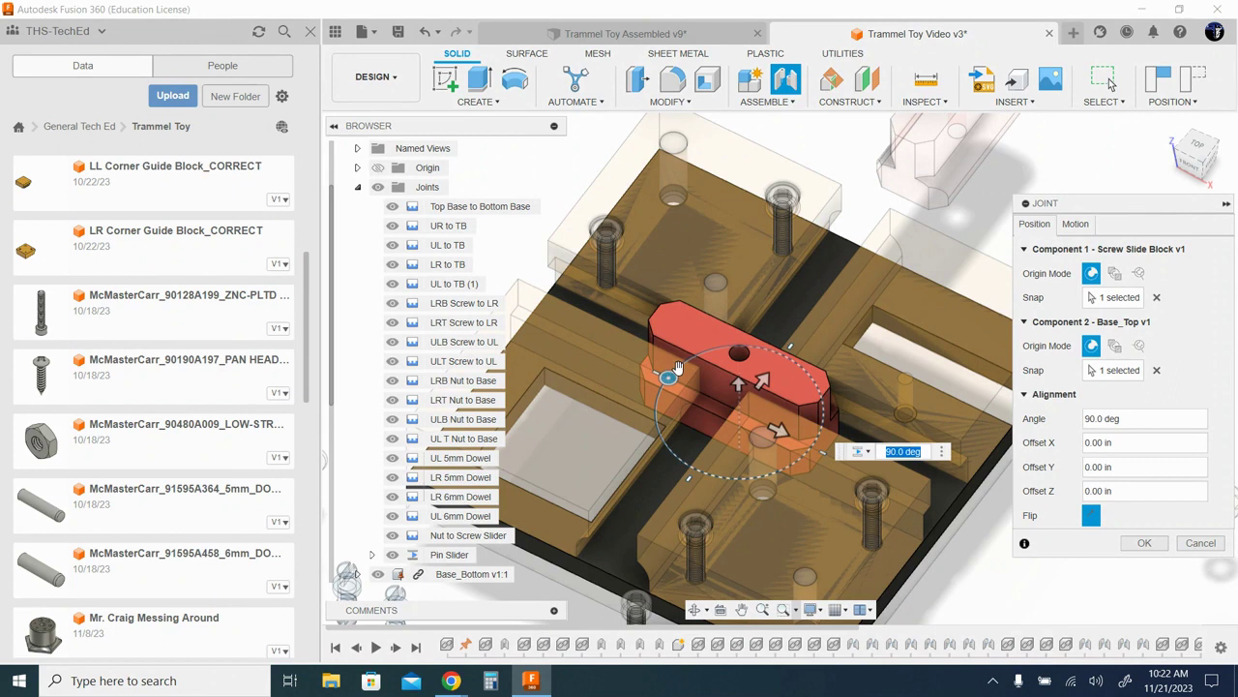
- Make the Screw Slide Block's Slider joint slide along the X axis and create the joint
click(1075, 224)
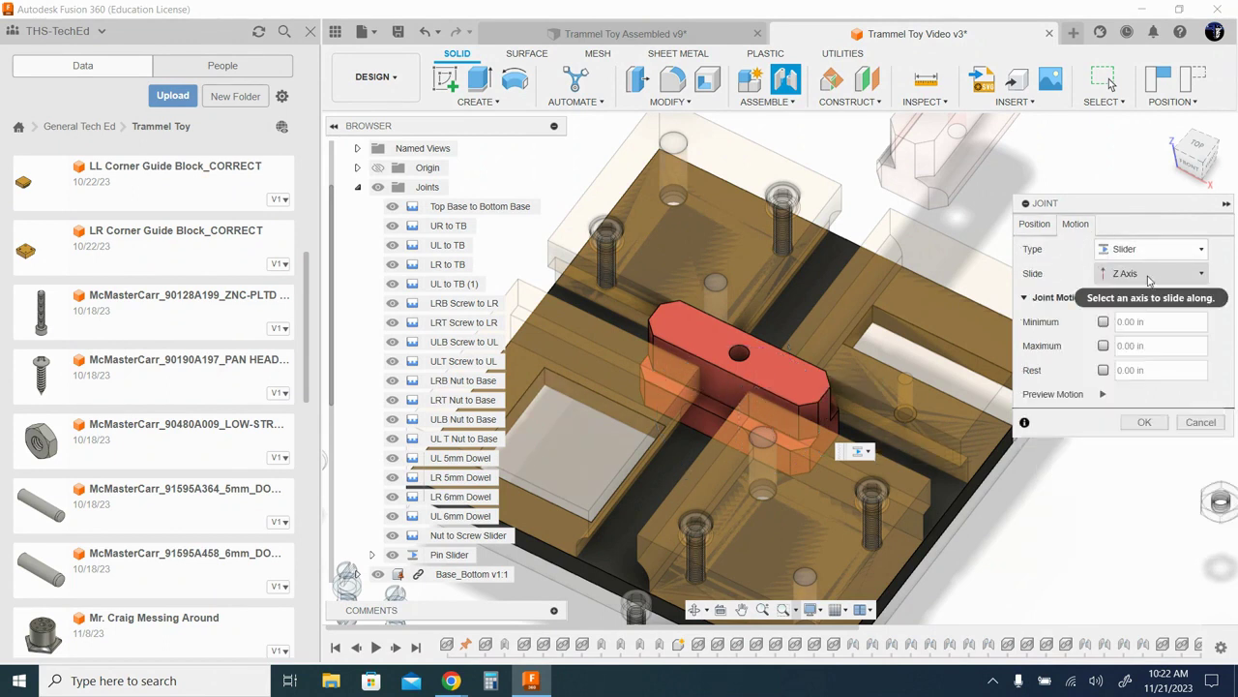
click(1149, 277)
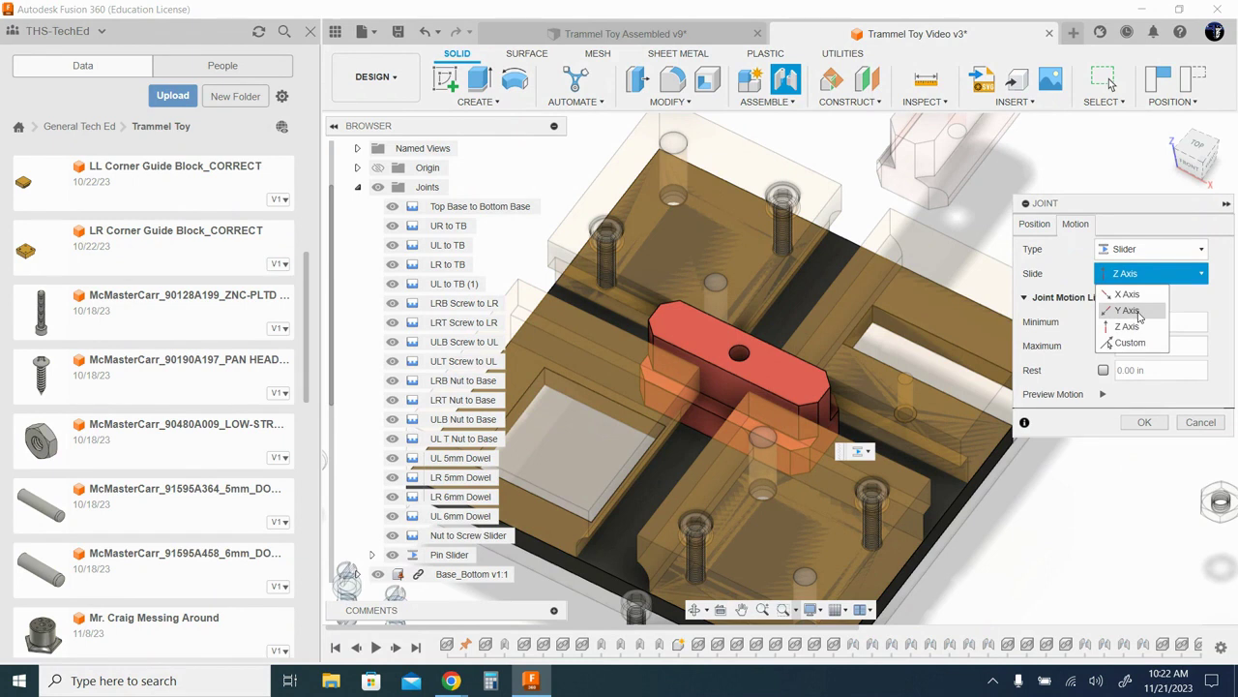
click(1138, 312)
click(1130, 275)
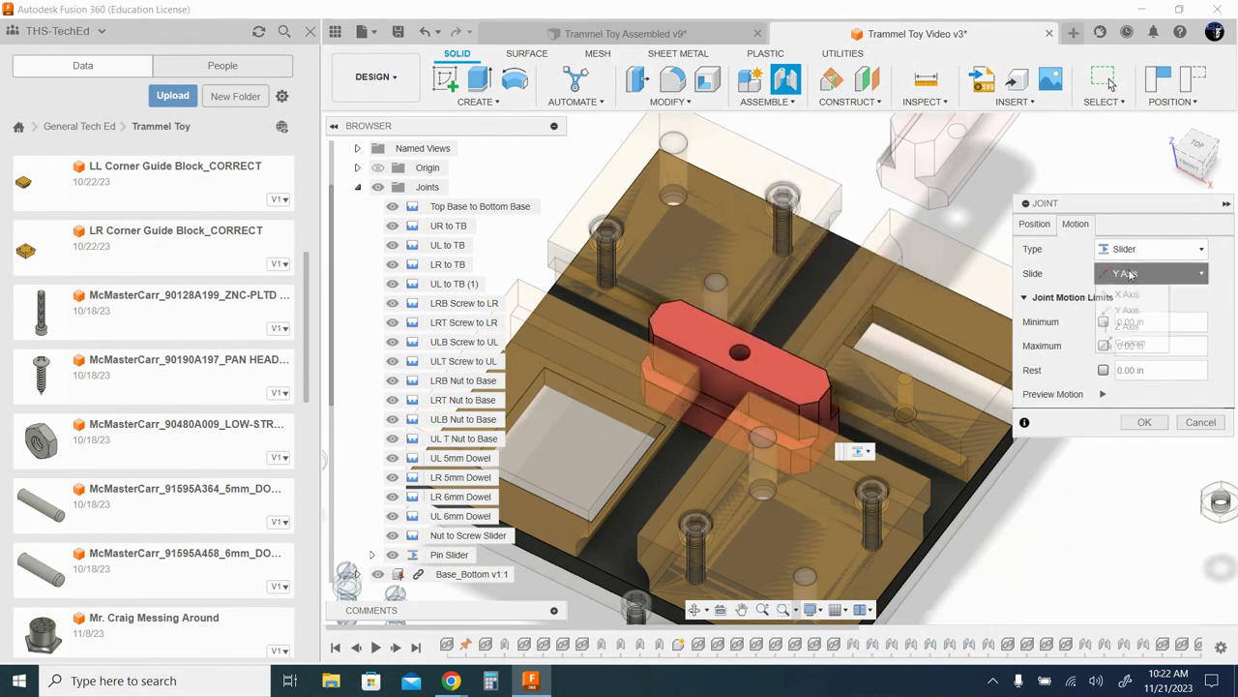
click(1127, 294)
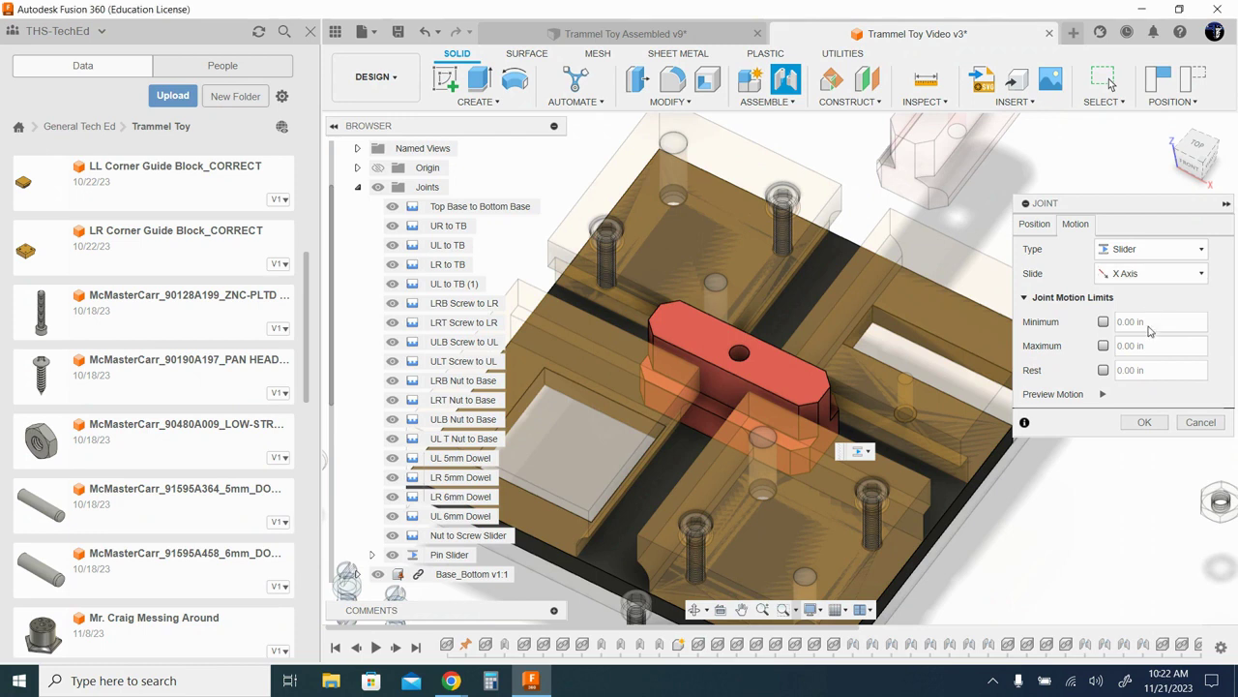
click(1143, 422)
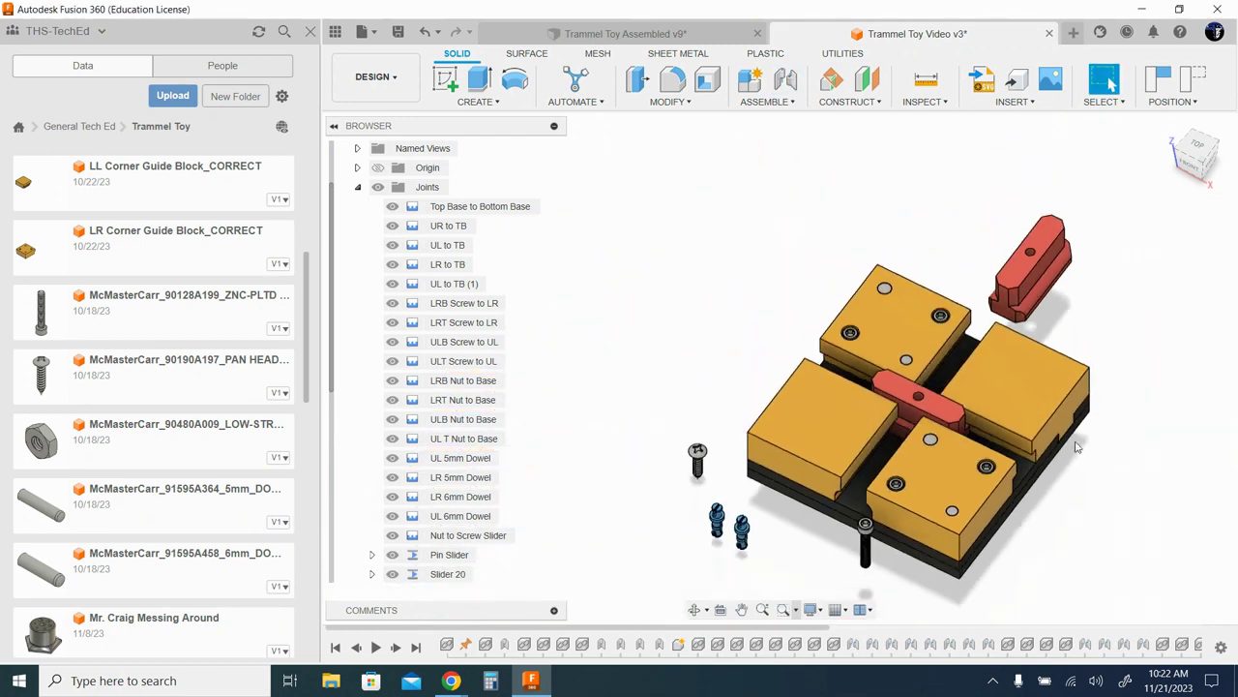
- Slide the Screw Slide Block out past the end of its channel and rename its joint as Screw Slider
drag(953, 425, 1154, 442)
middle_drag(1149, 420, 1076, 368)
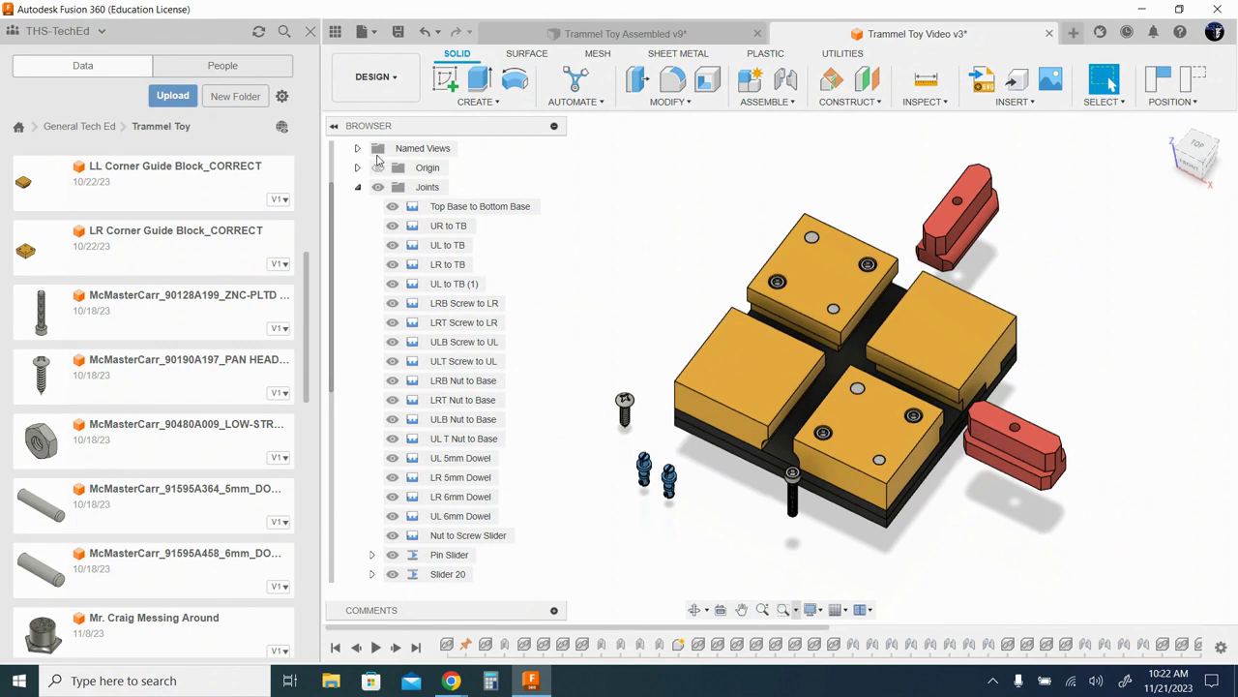
click(445, 575)
double_click(443, 575)
text(Screw)
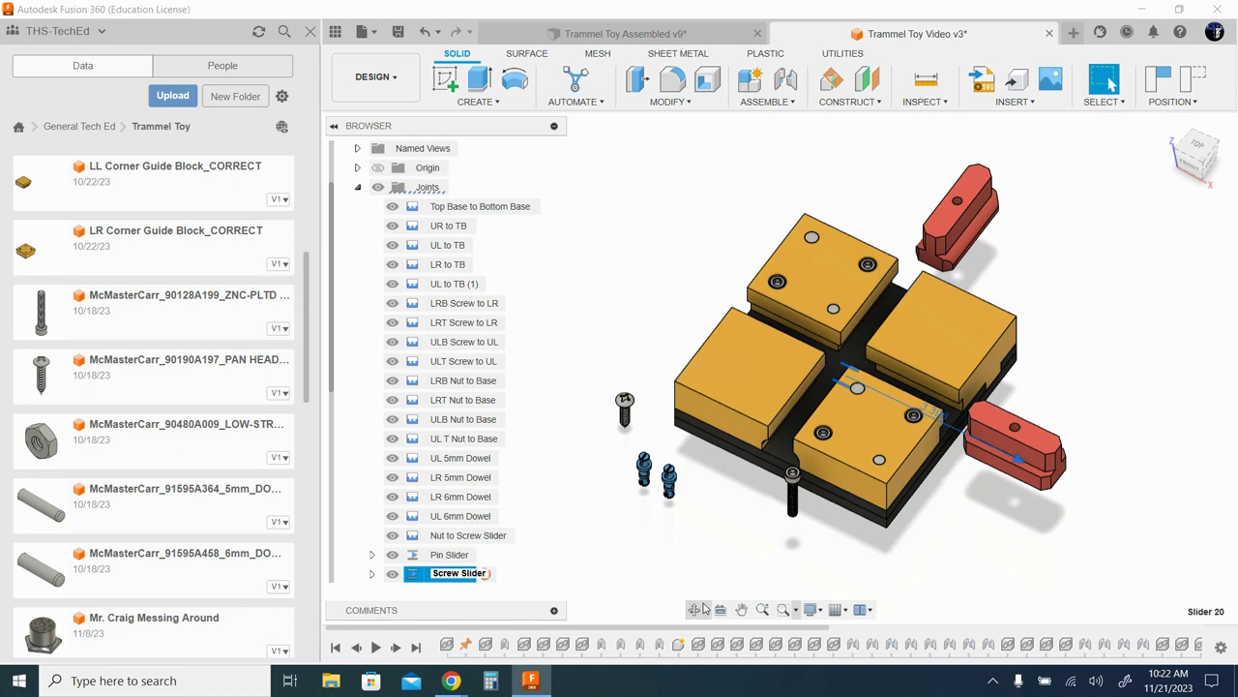
key(Return)
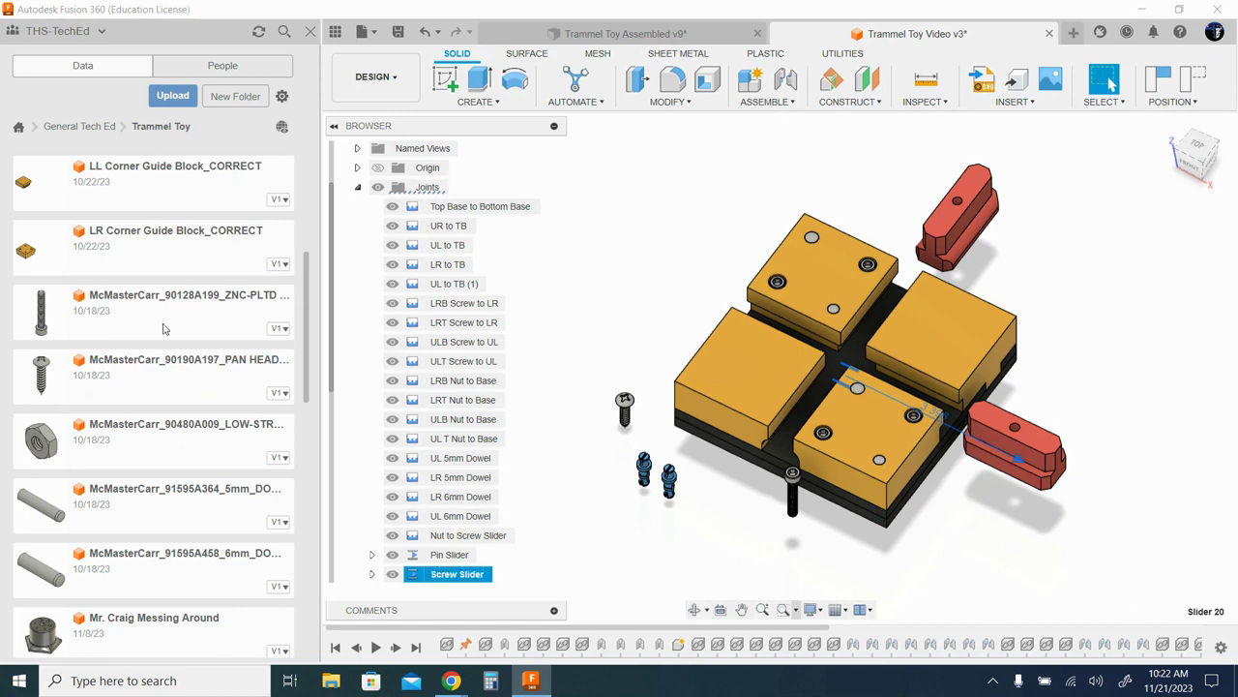
scroll(164, 302, up, 5)
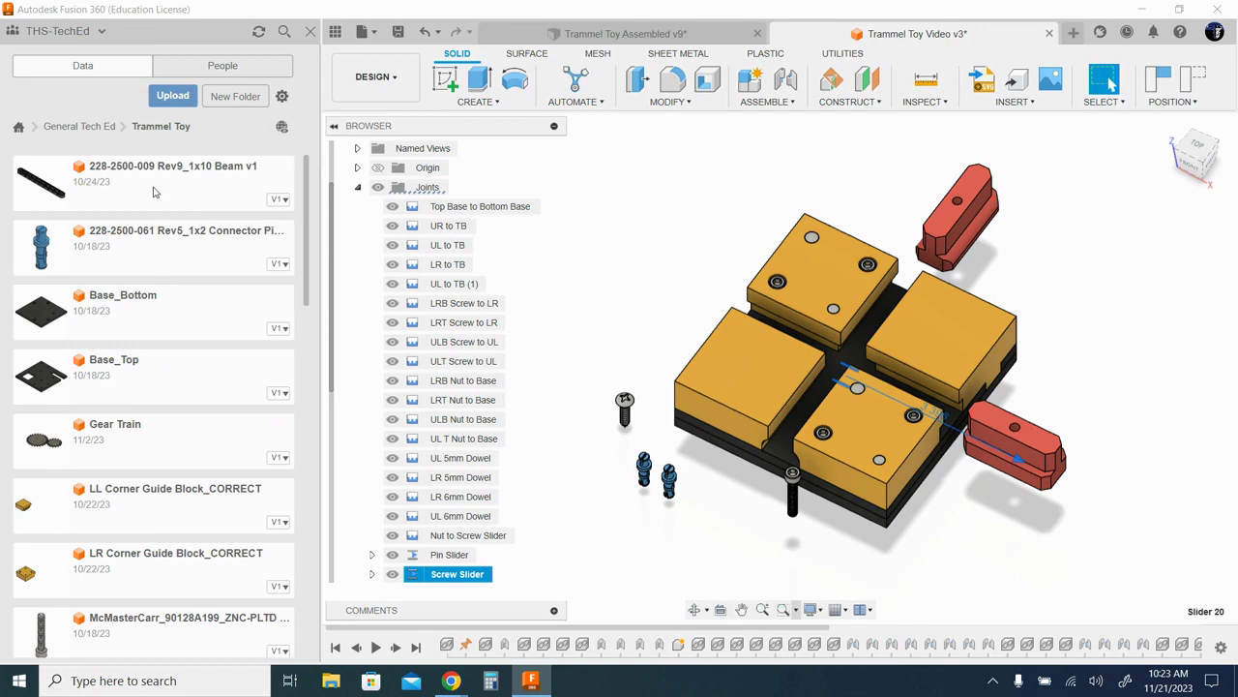
click(640, 220)
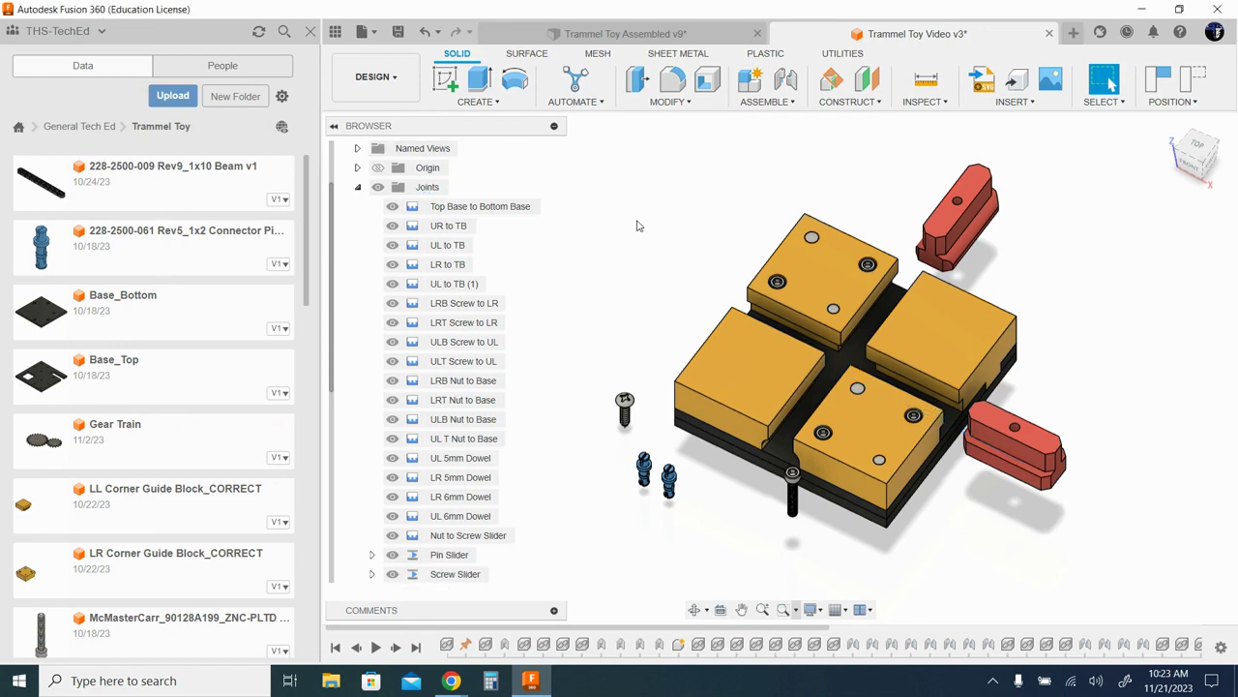
drag(148, 172, 982, 534)
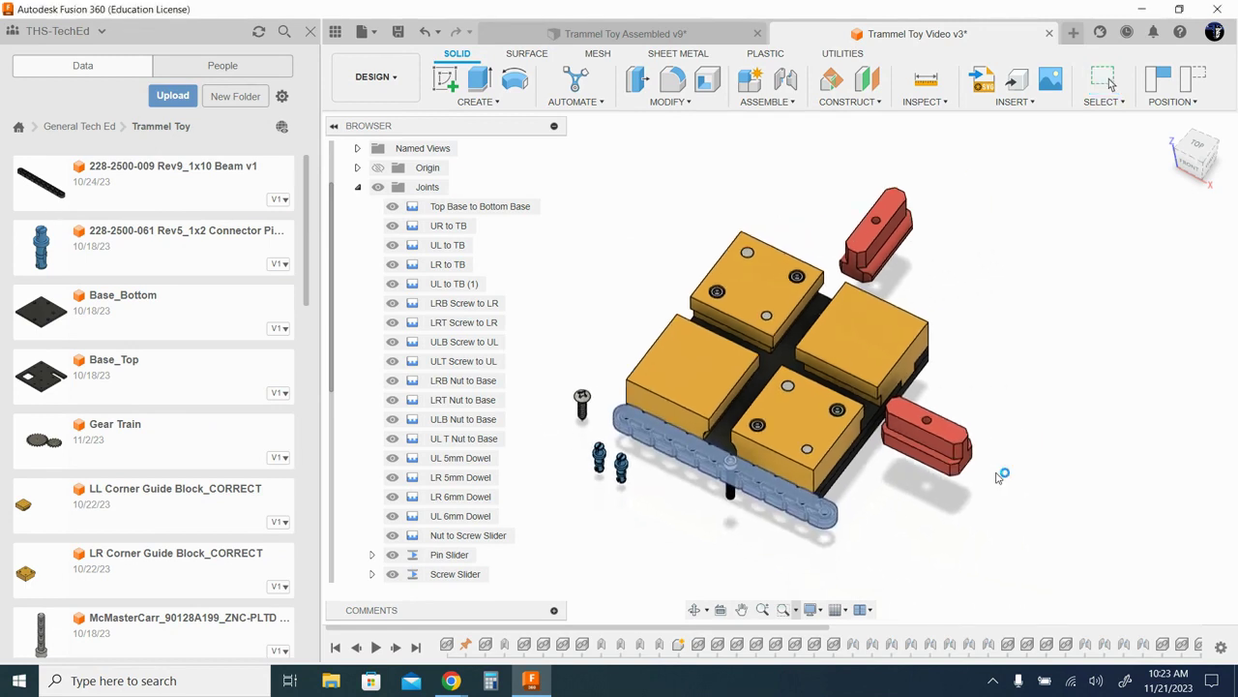
drag(719, 427, 656, 509)
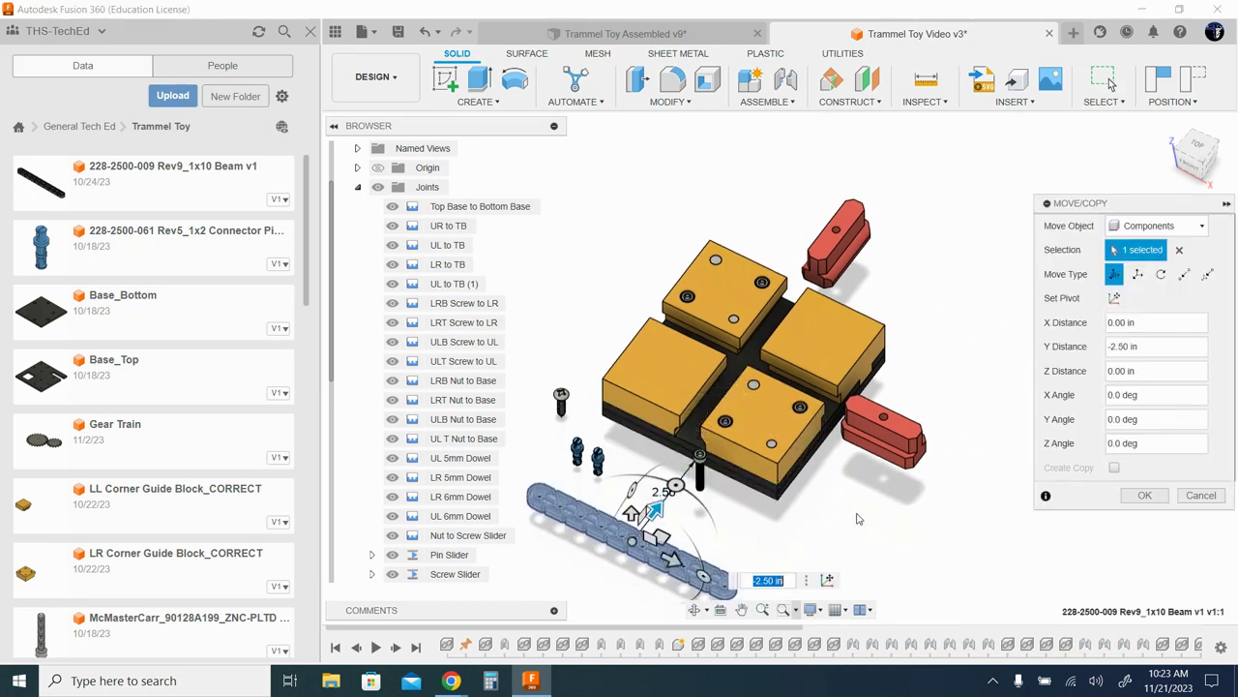
click(1139, 497)
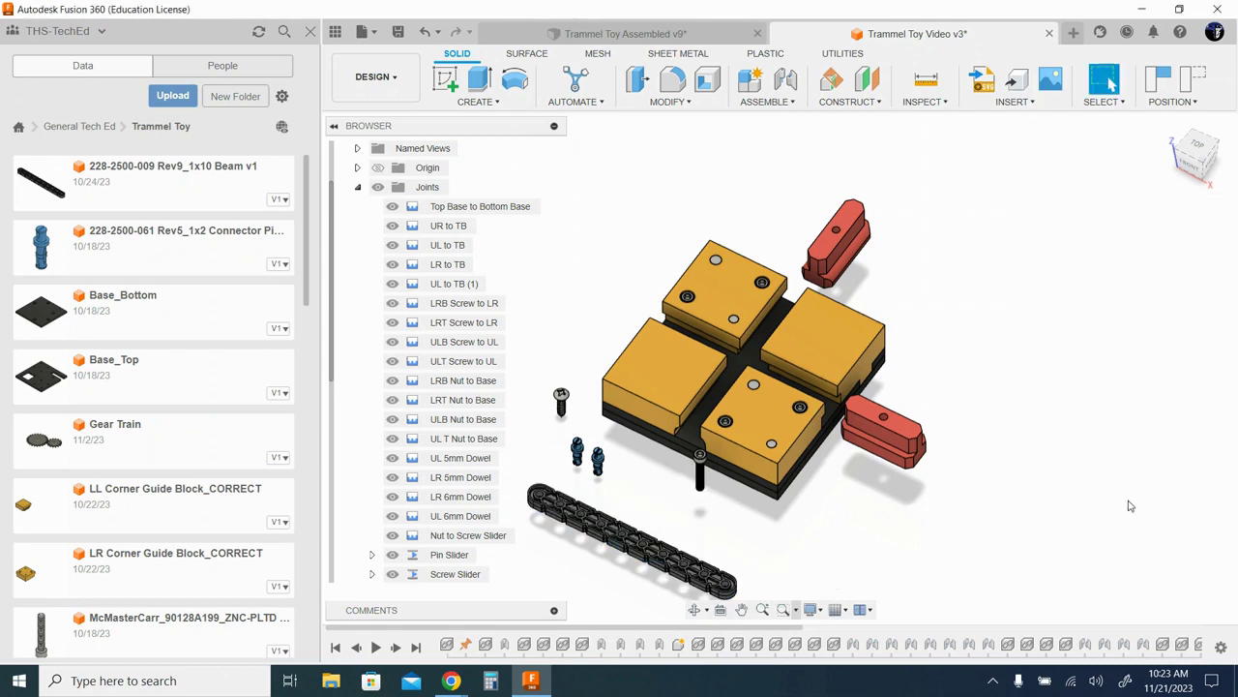
- Start a joint using the centre of the end hole on the 1x10 beam's underside as the first snap point
shift+middle_drag(921, 557, 918, 527)
shift+middle_drag(940, 450, 943, 484)
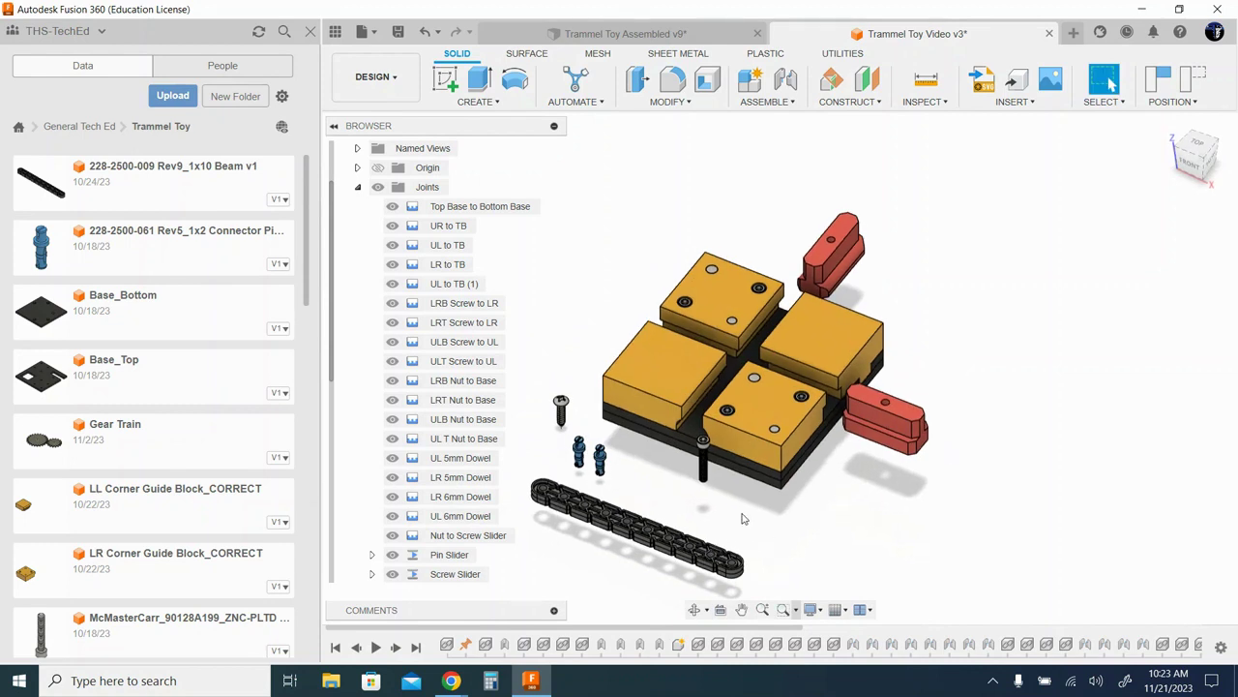
key(j)
scroll(753, 513, up, 5)
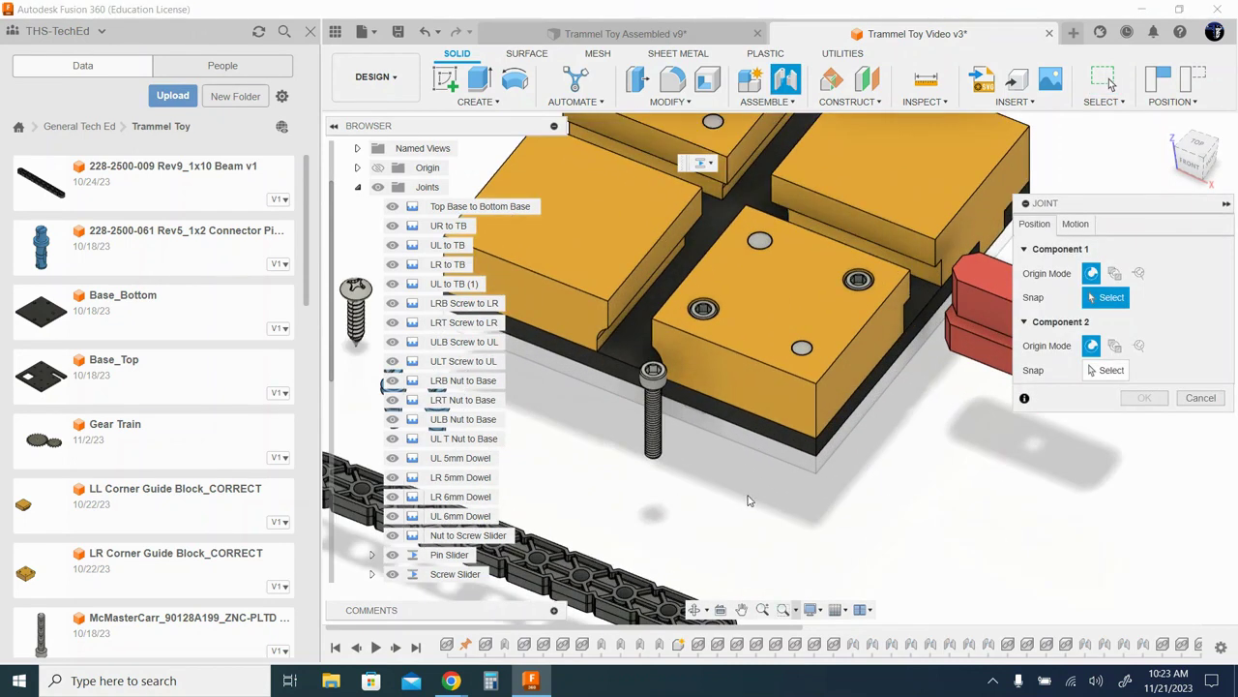
shift+middle_drag(747, 555, 755, 325)
scroll(751, 319, up, 5)
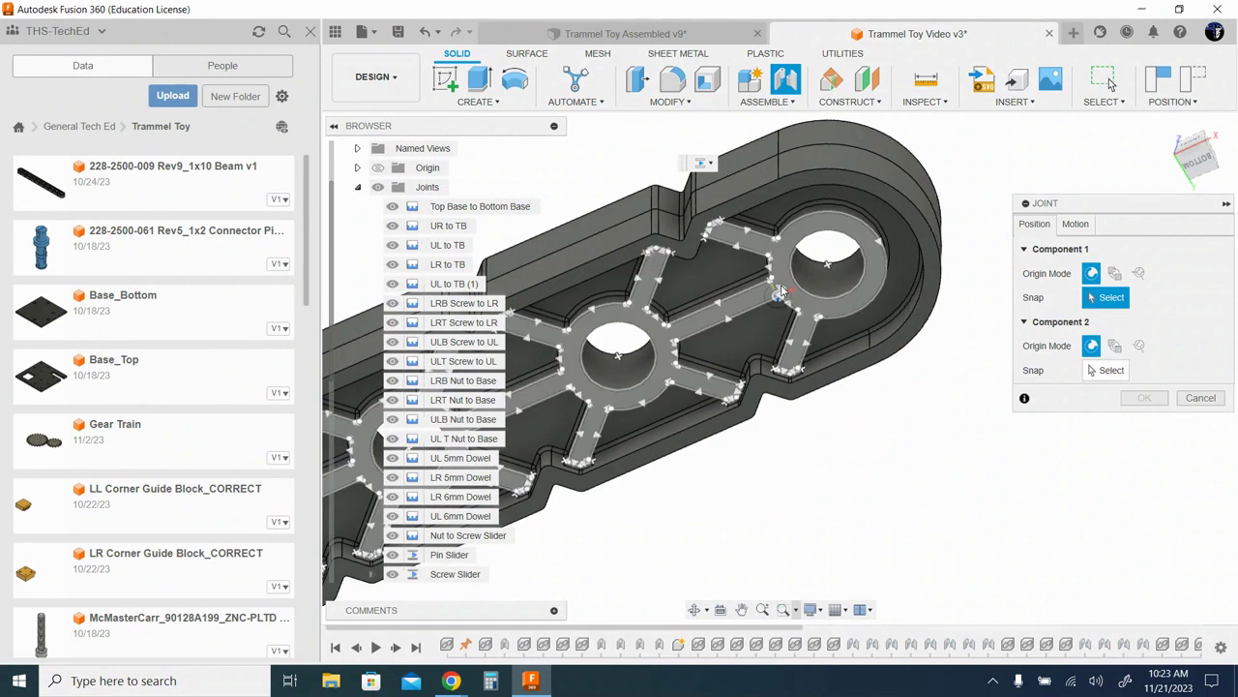
click(834, 268)
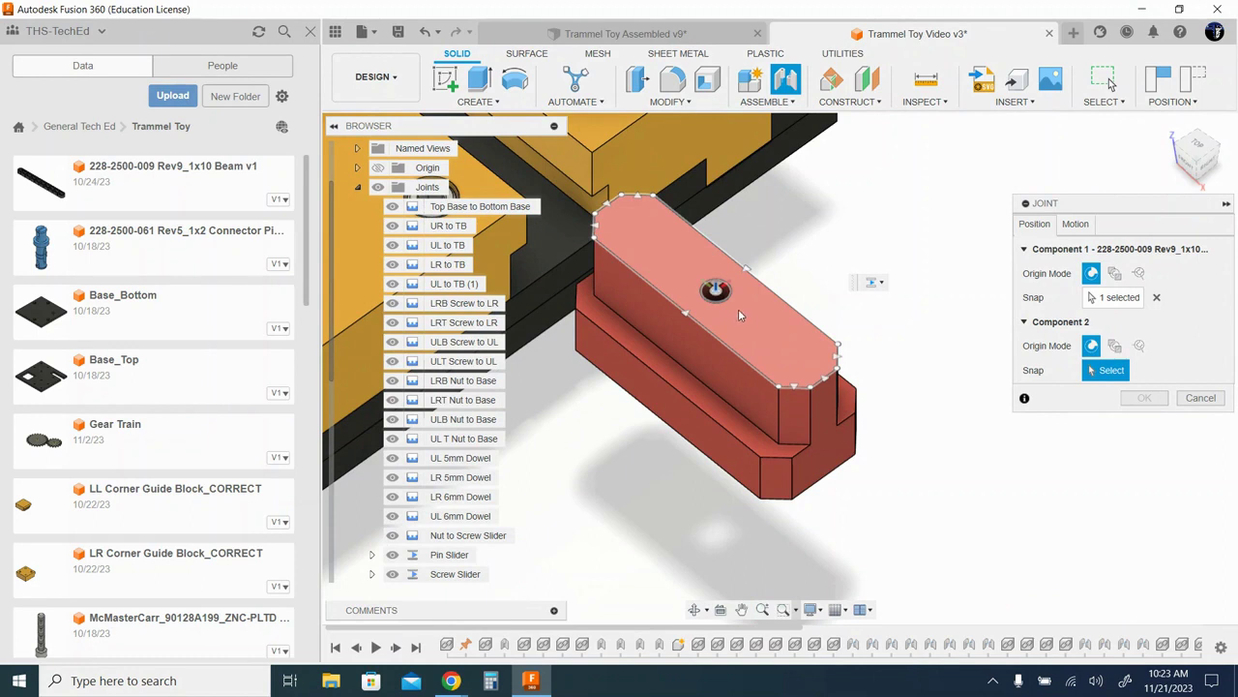
- Snap the beam to the centre of the Screw Slide Block's top hole and set the joint motion to Revolute about the Z Axis
click(715, 290)
click(716, 291)
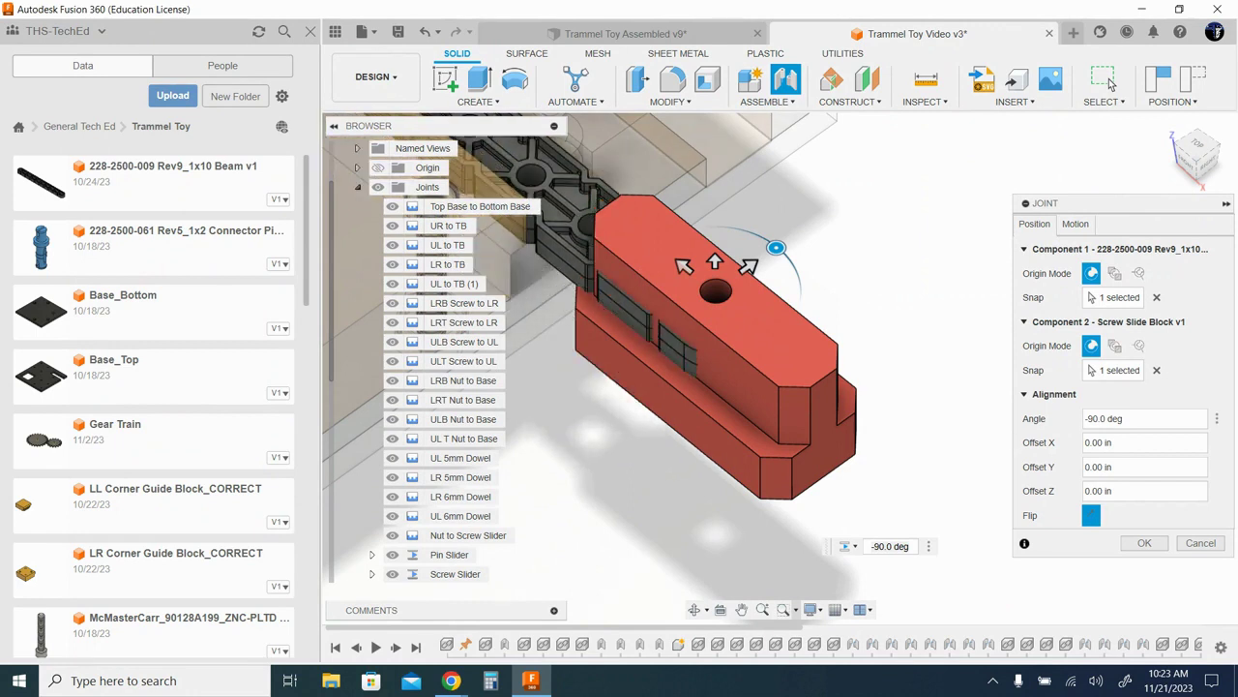
click(1079, 225)
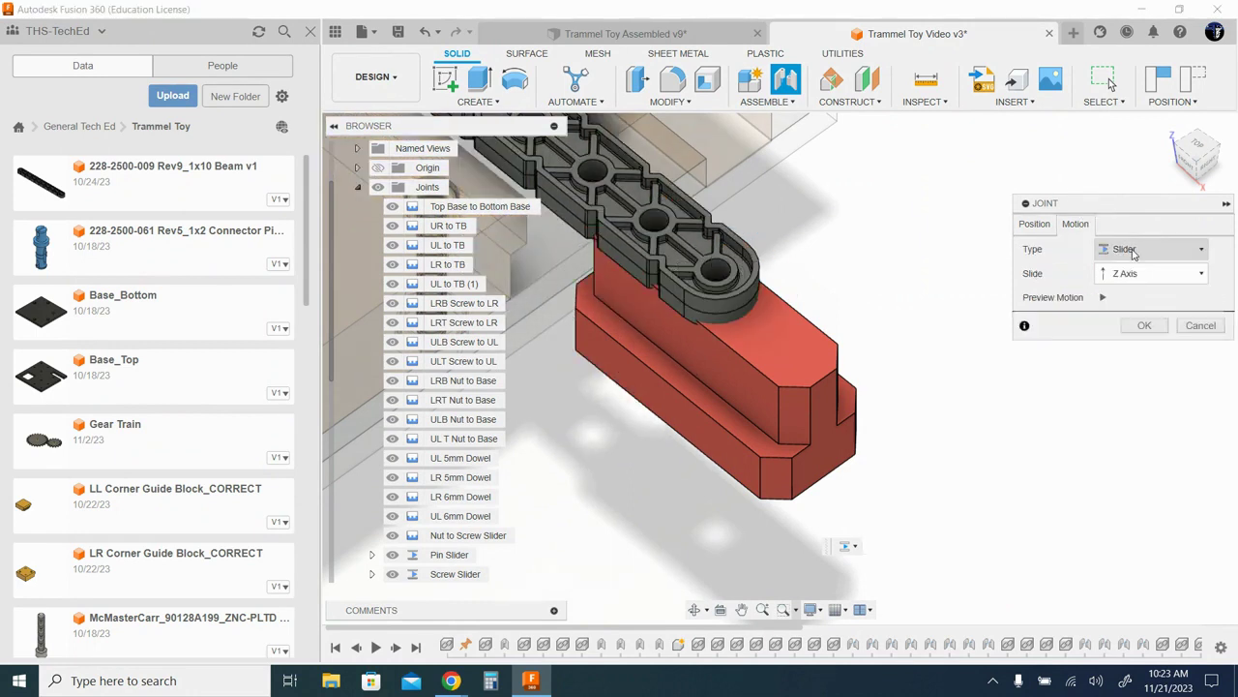
click(1128, 256)
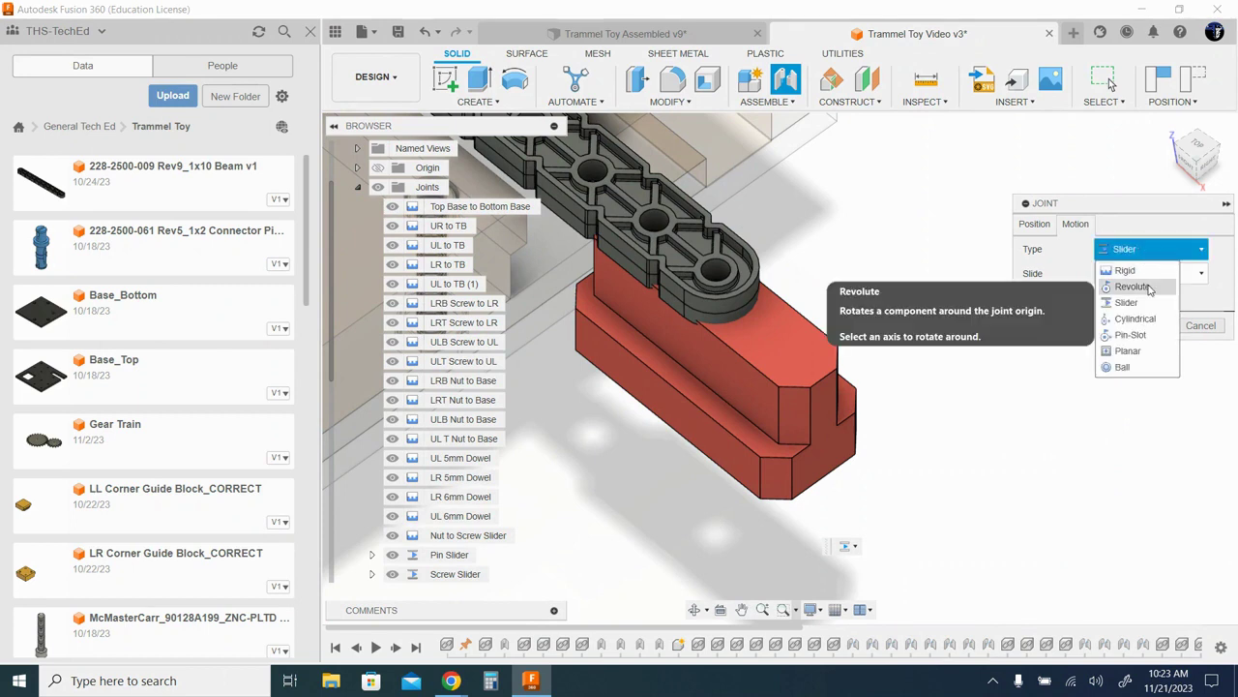
click(1149, 288)
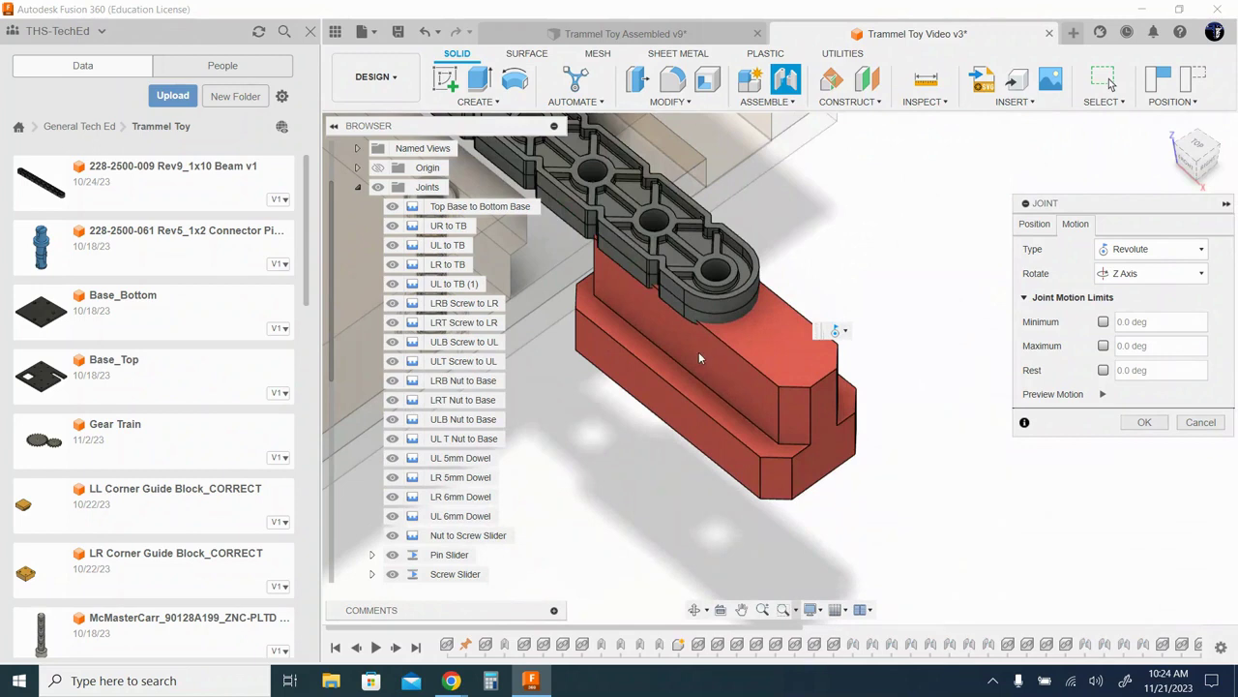
- Set the beam joint's Z offset to 0.05 in and create the joint
shift+middle_drag(758, 357, 790, 327)
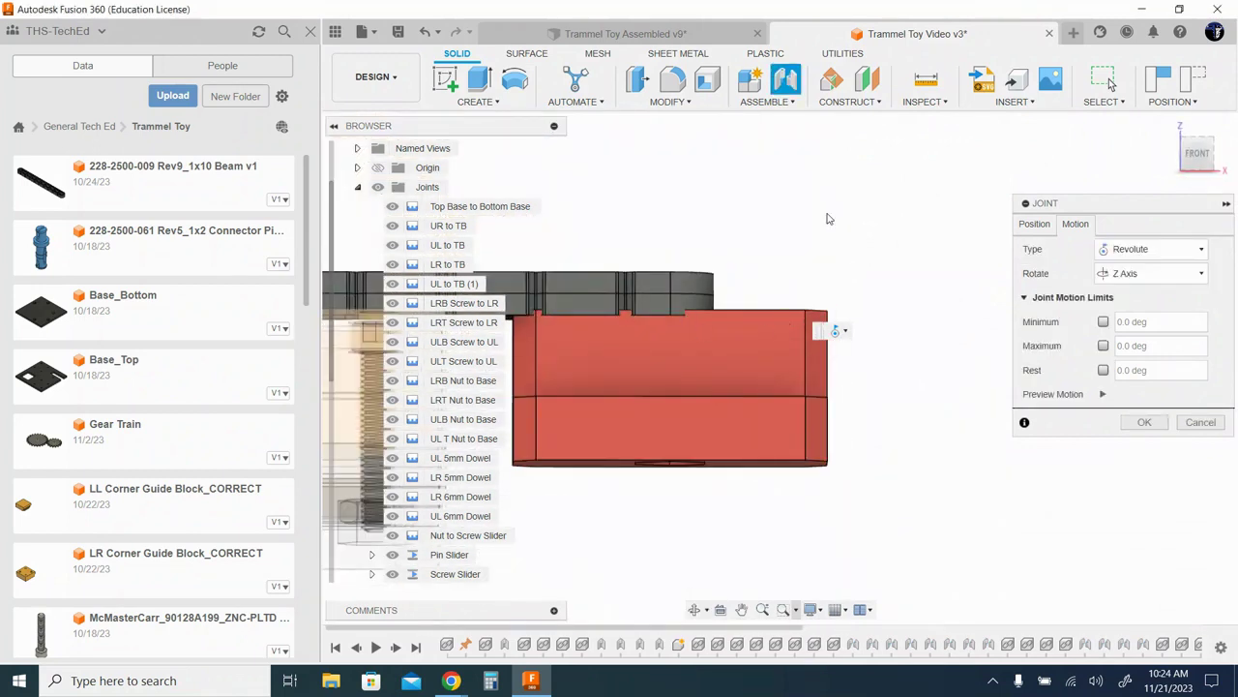
scroll(711, 282, up, 2)
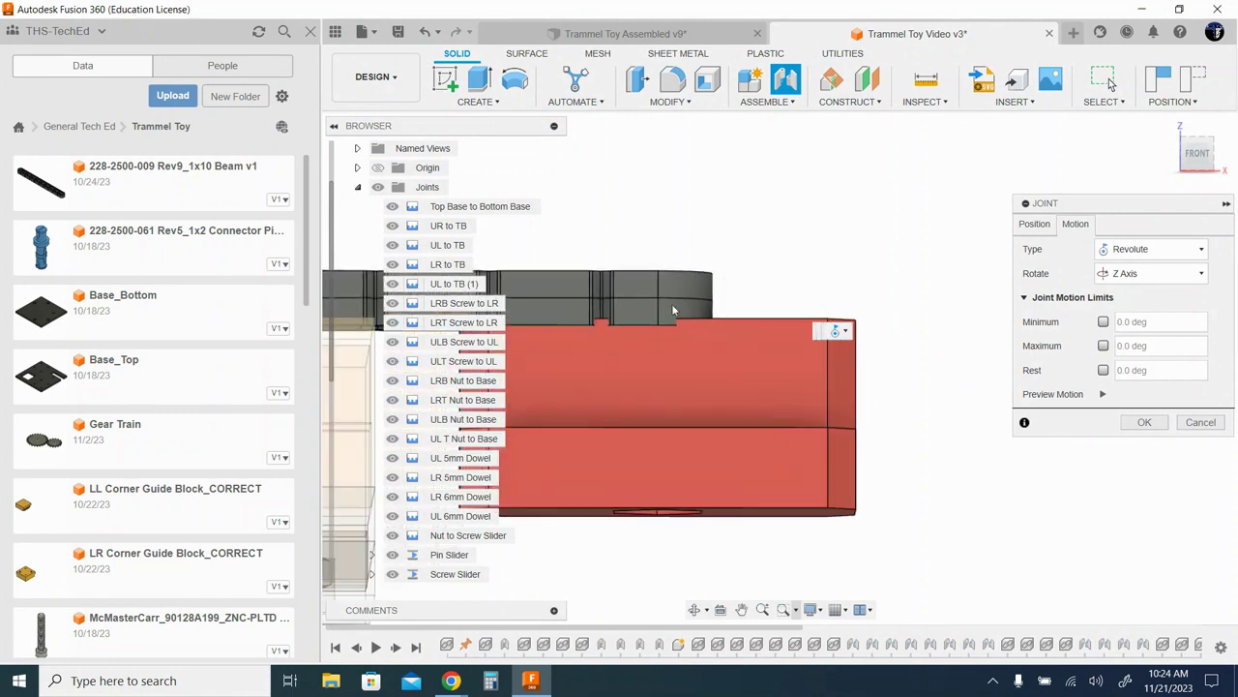
click(1036, 224)
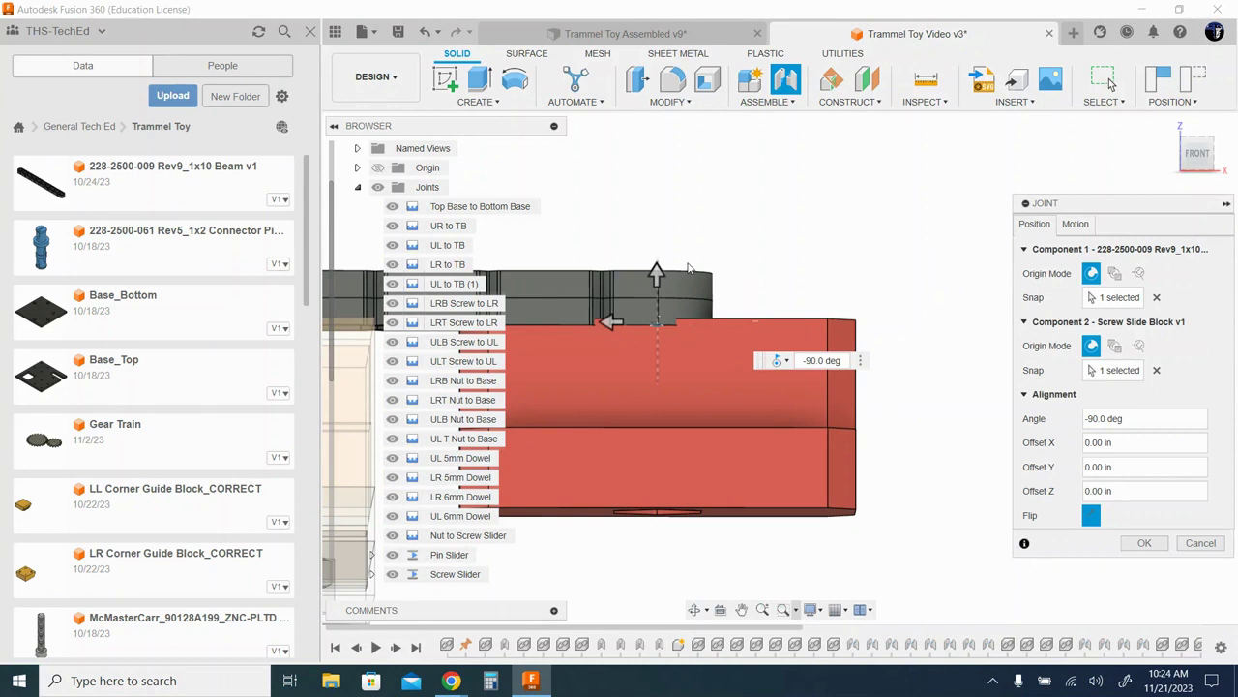
click(657, 275)
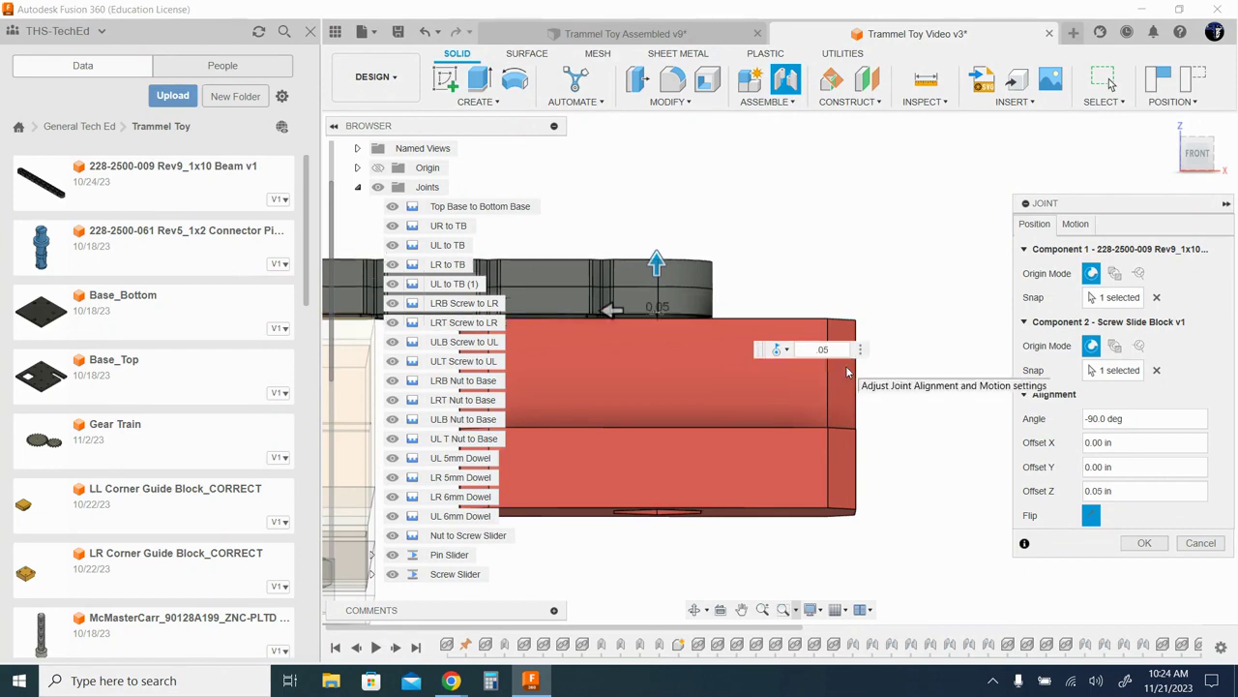
shift+middle_drag(894, 276, 882, 274)
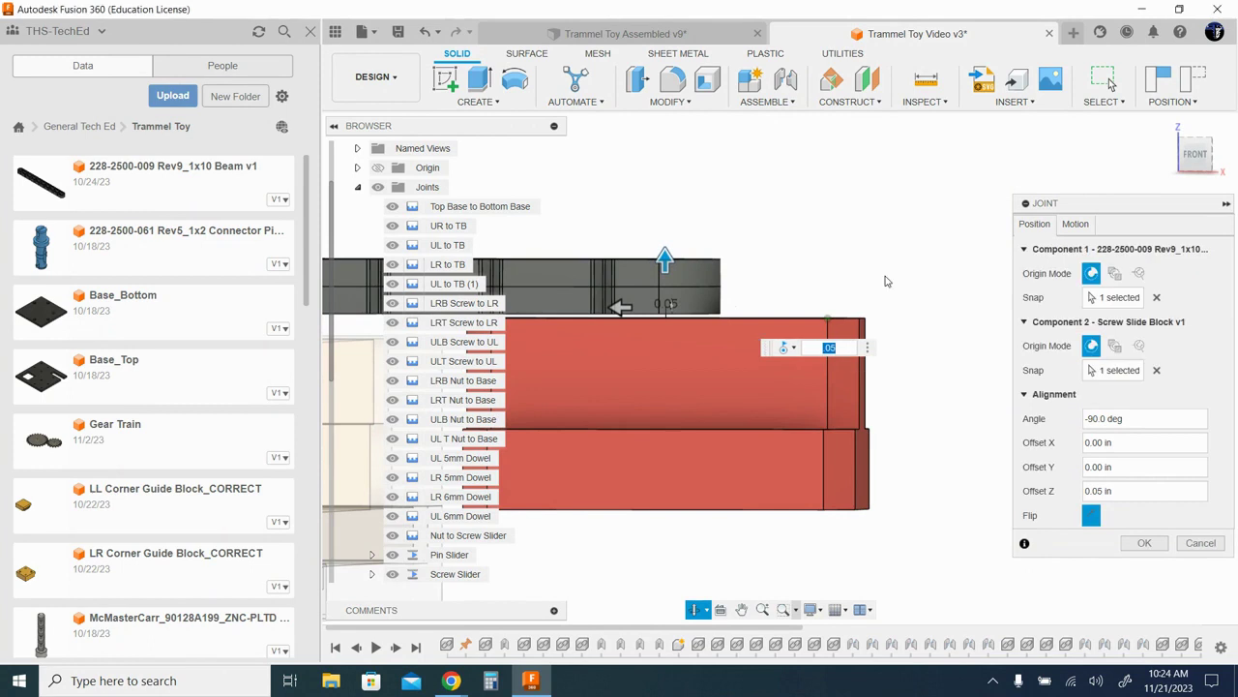
click(1146, 544)
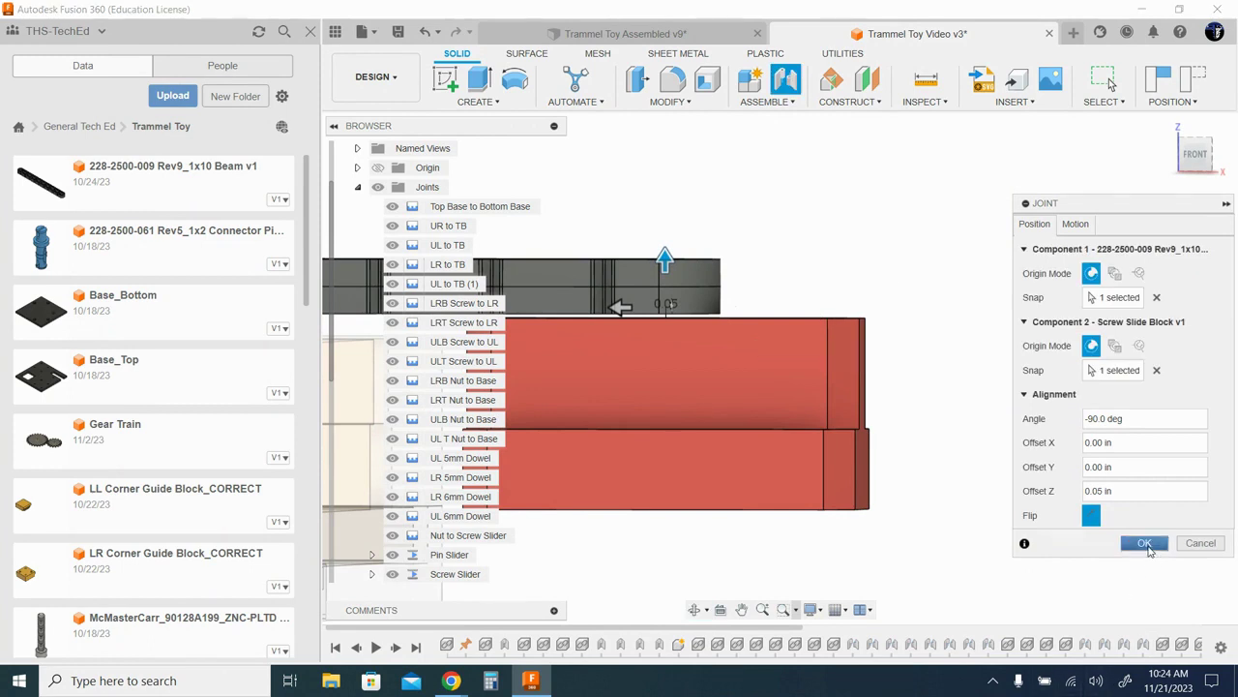
- Rename the new revolute joint as Beam to Screw Slider
scroll(453, 489, down, 3)
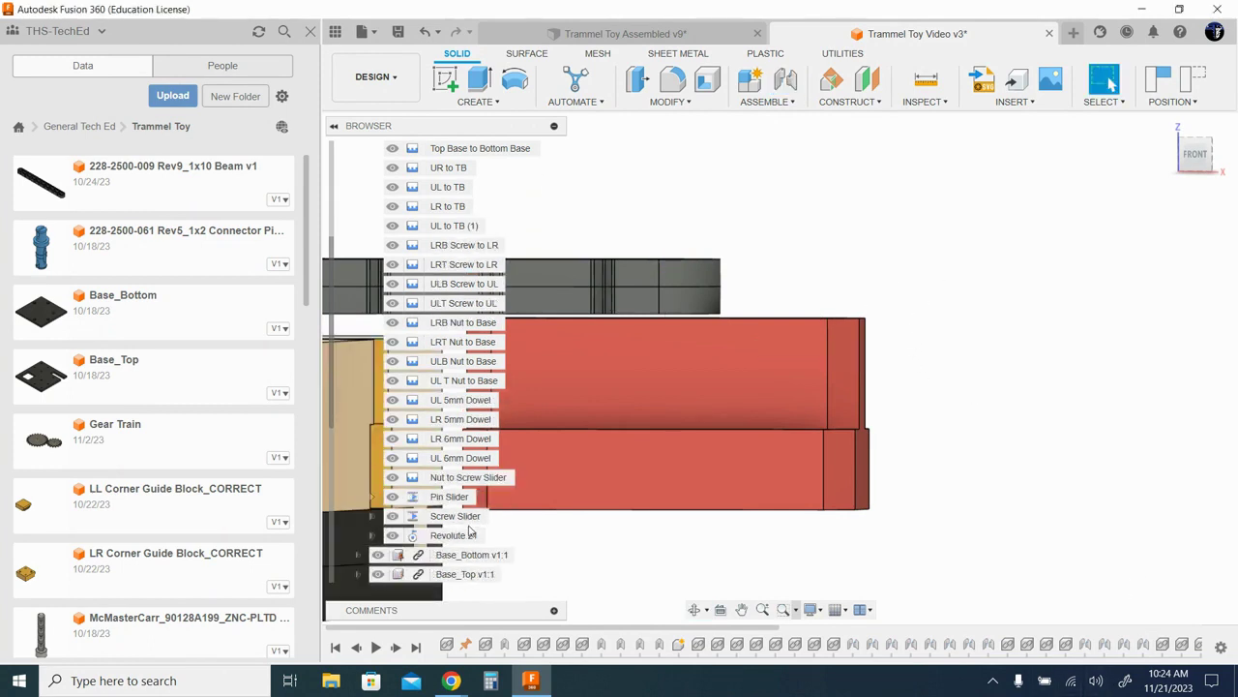
click(453, 479)
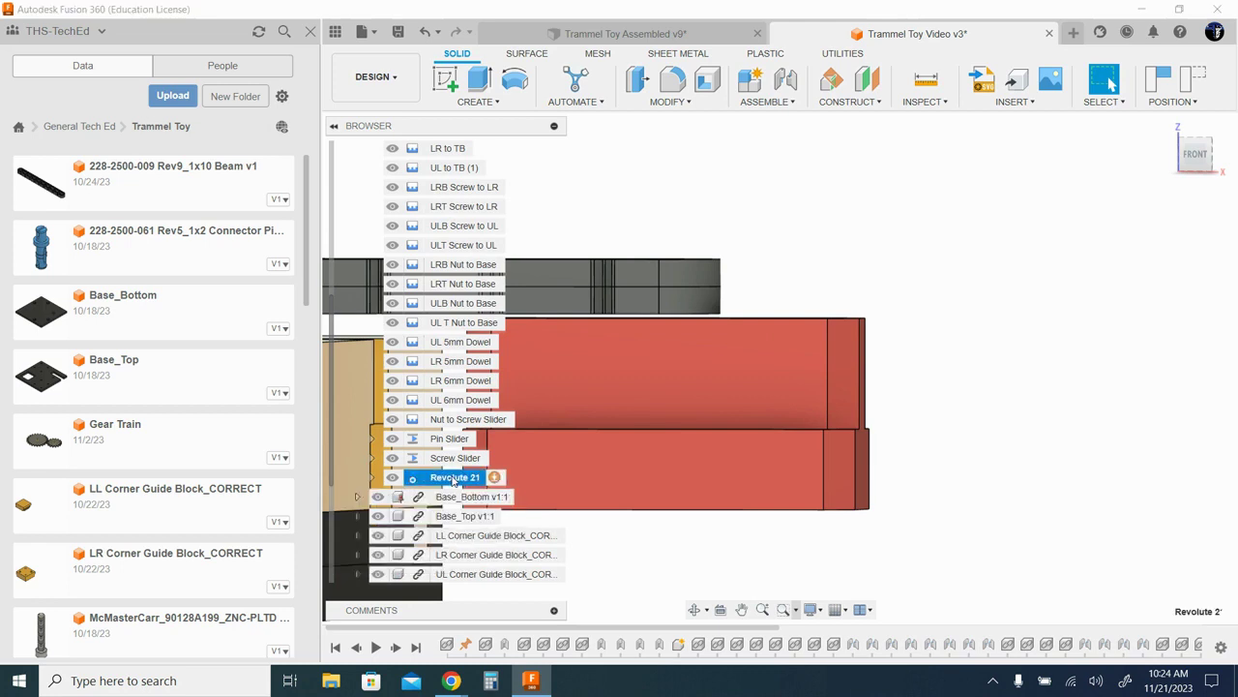
click(453, 477)
text(Be)
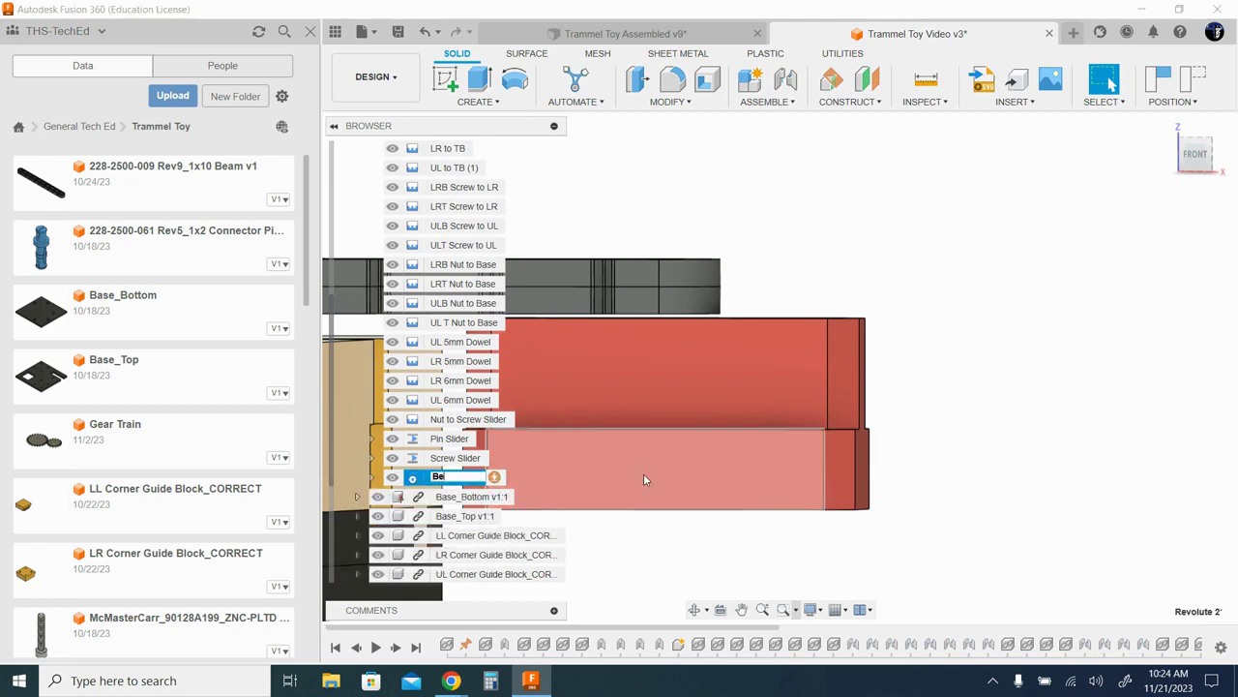
text(am to Srew Slider)
key(Return)
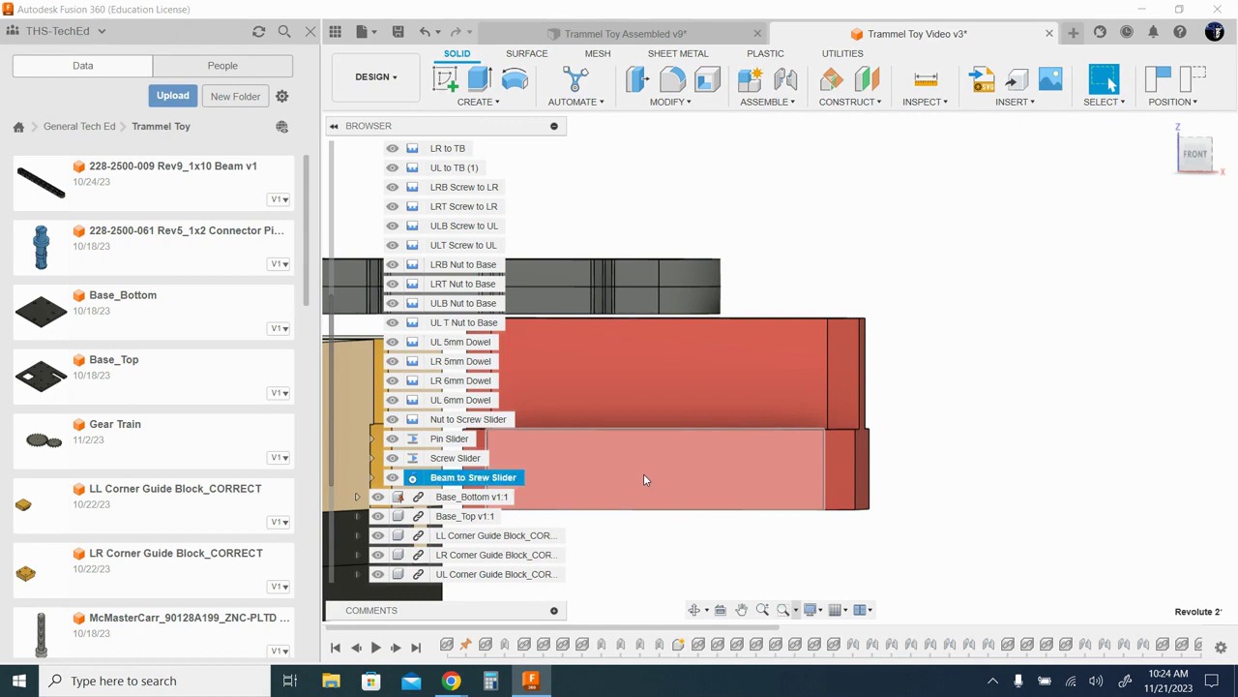
shift+middle_drag(784, 215, 638, 461)
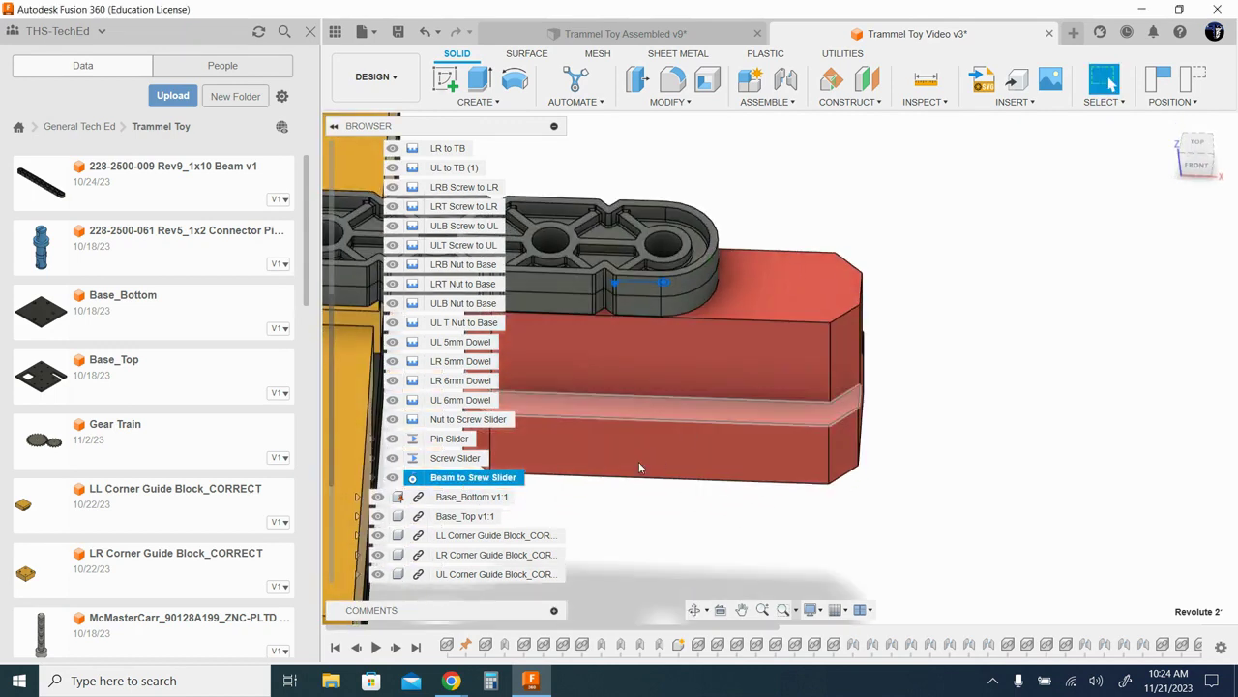
double_click(477, 476)
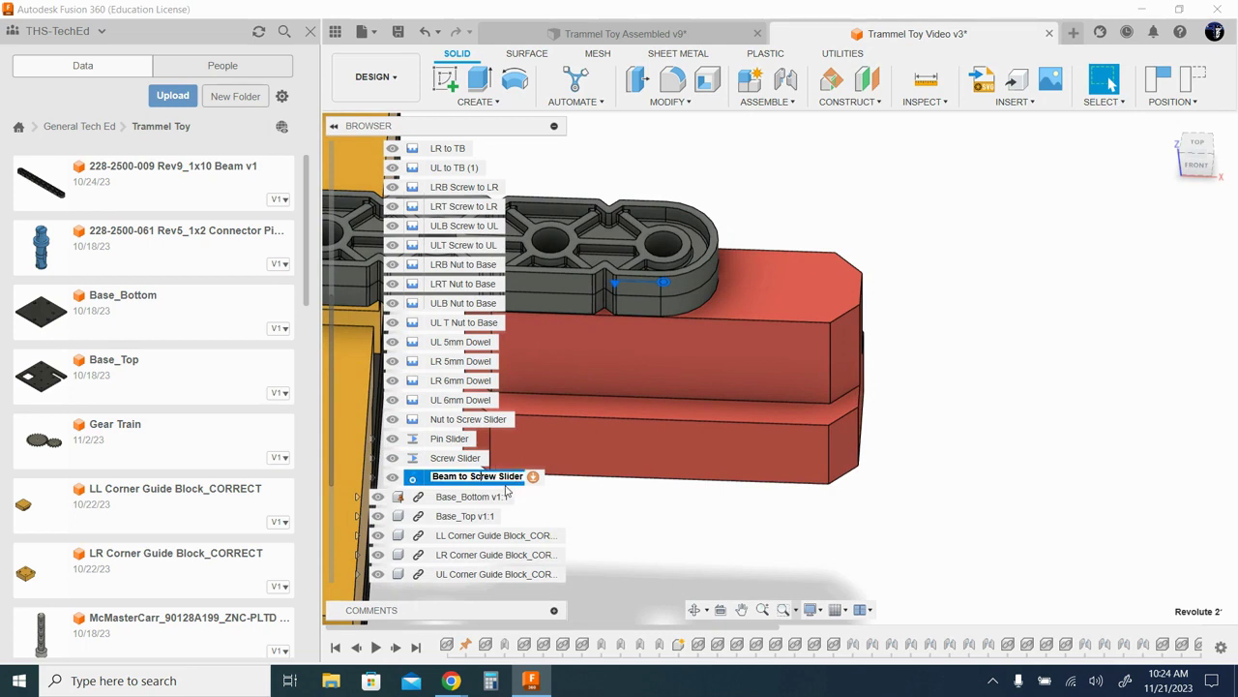
key(Return)
- Move the beam over the base to test its motion together with the Screw Slide Block
shift+middle_drag(624, 422, 677, 561)
scroll(948, 337, down, 4)
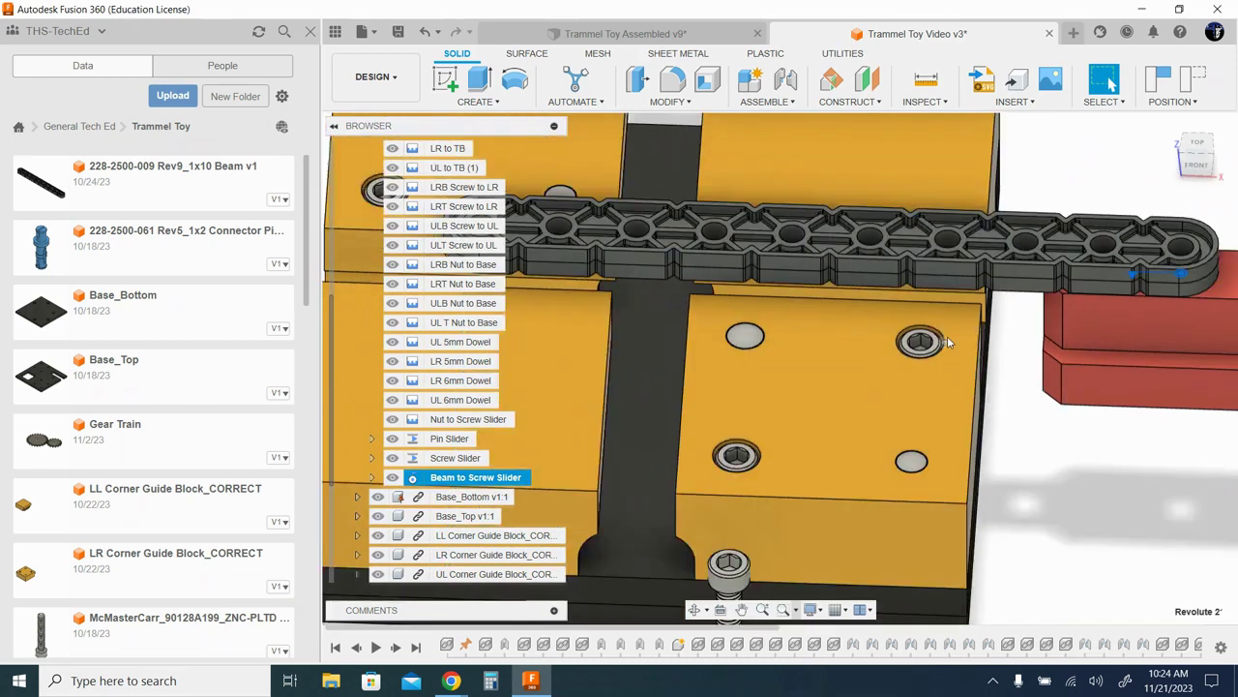
drag(814, 273, 983, 302)
shift+middle_drag(1004, 484, 1035, 455)
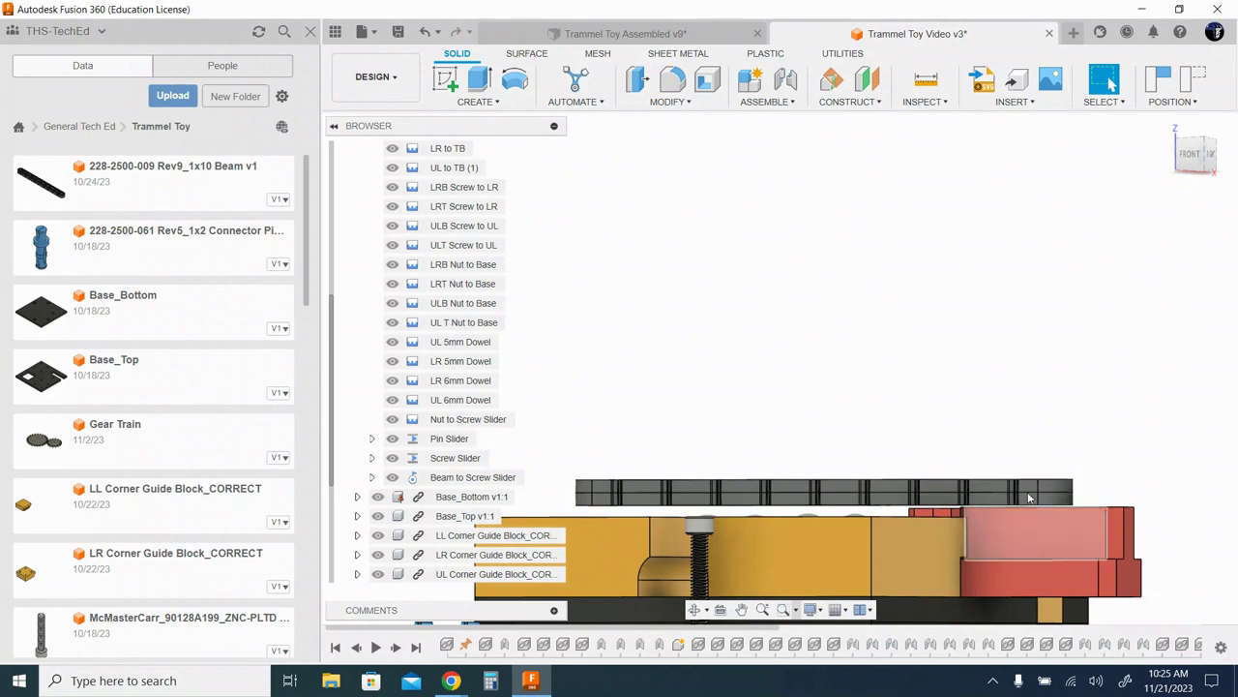
- Start a joint from the centre of the socket head screw's underside to the top centre of the beam's end hole above the slide block
shift+middle_drag(755, 352, 741, 301)
scroll(741, 301, up, 2)
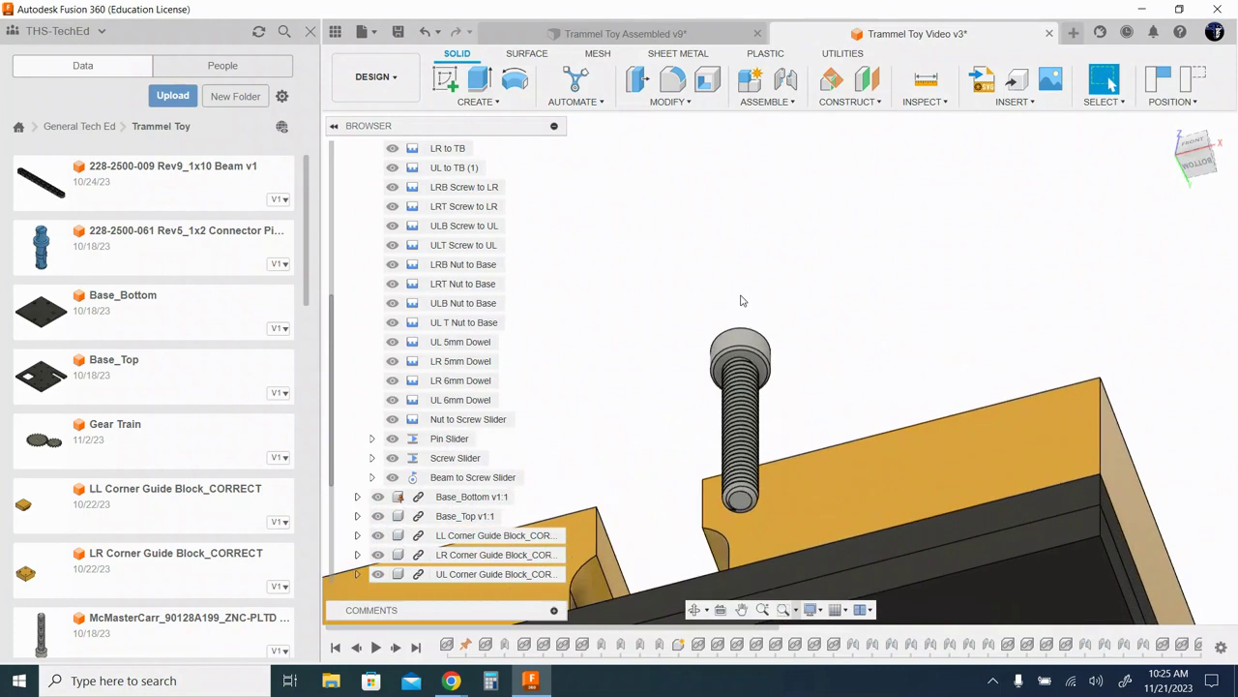
key(j)
scroll(795, 372, up, 4)
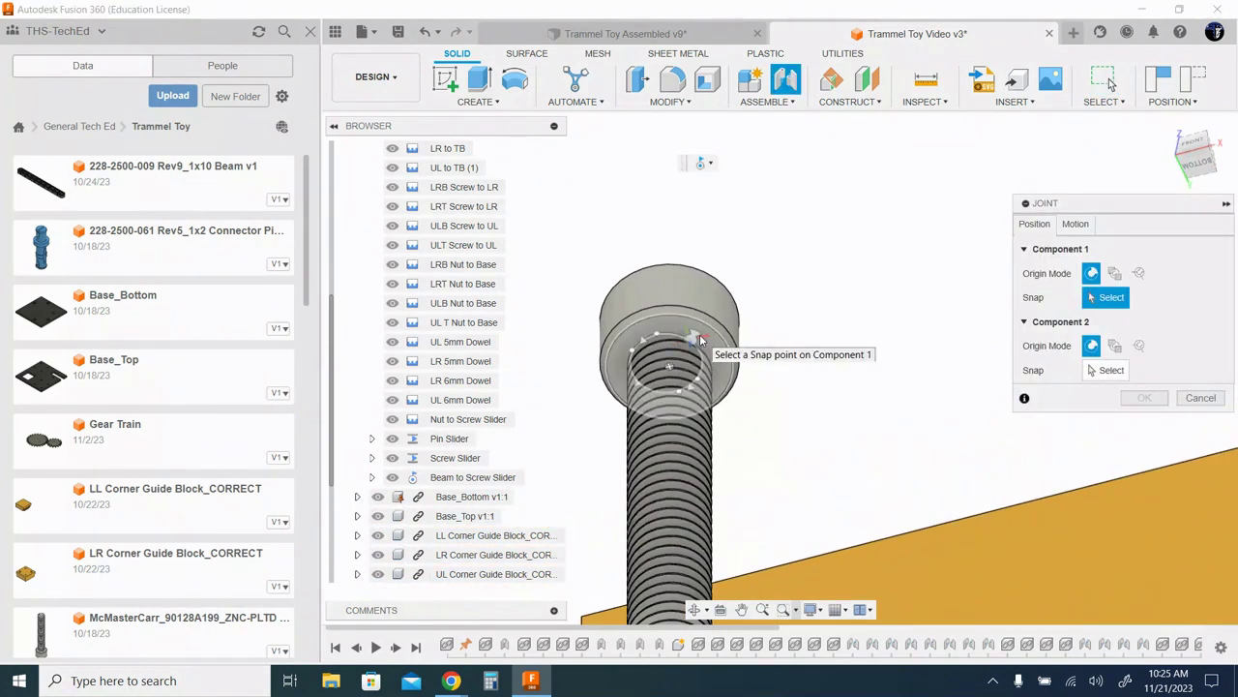
click(671, 366)
scroll(750, 377, down, 2)
shift+middle_drag(780, 330, 130, 274)
middle_drag(788, 336, 823, 351)
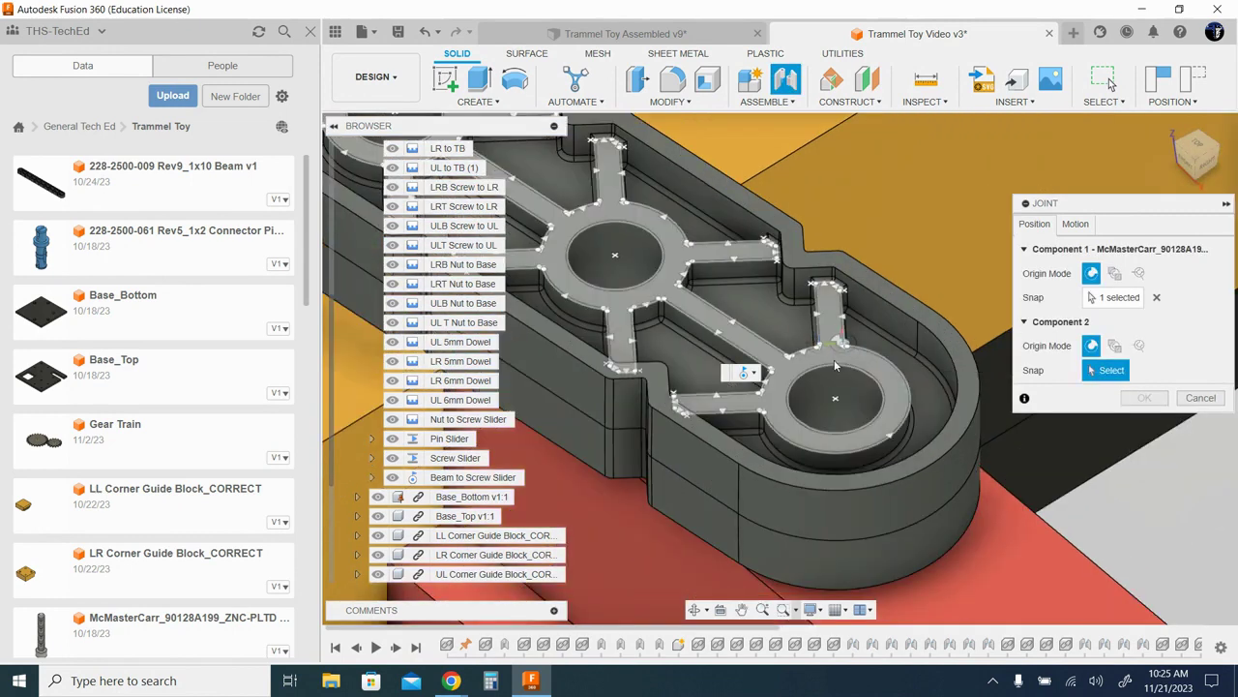
click(838, 403)
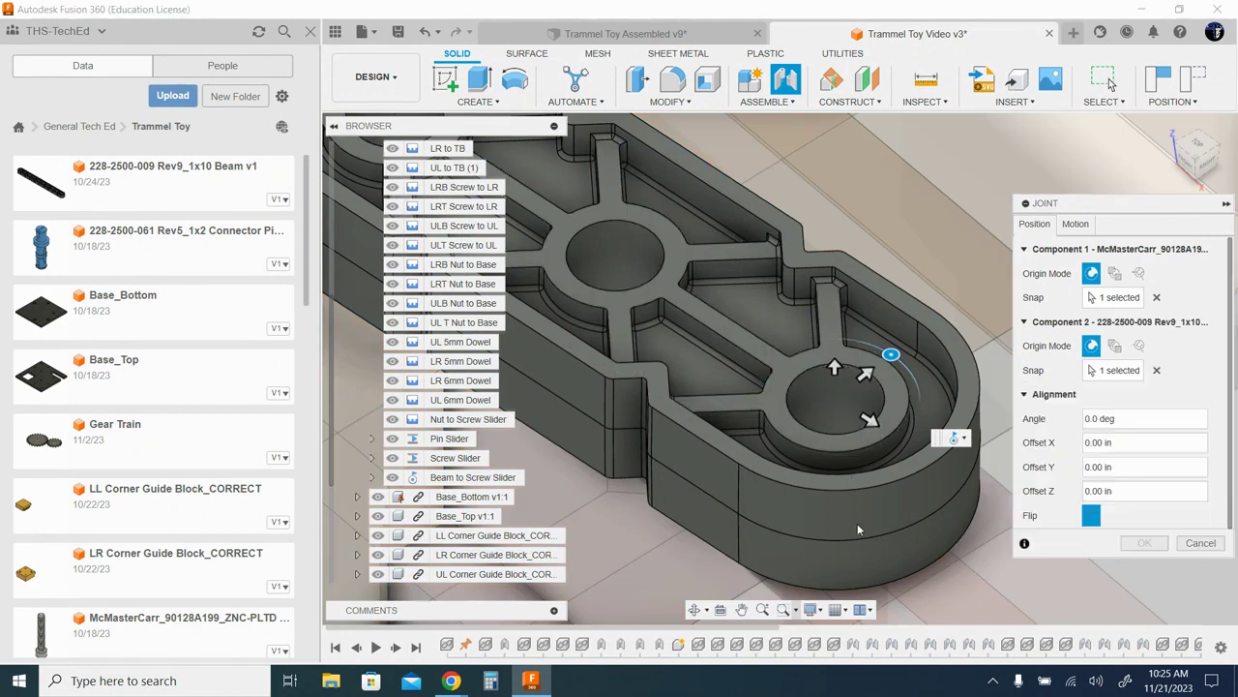
- Set the screw-to-beam joint's motion type to Rigid and create the joint
click(1076, 223)
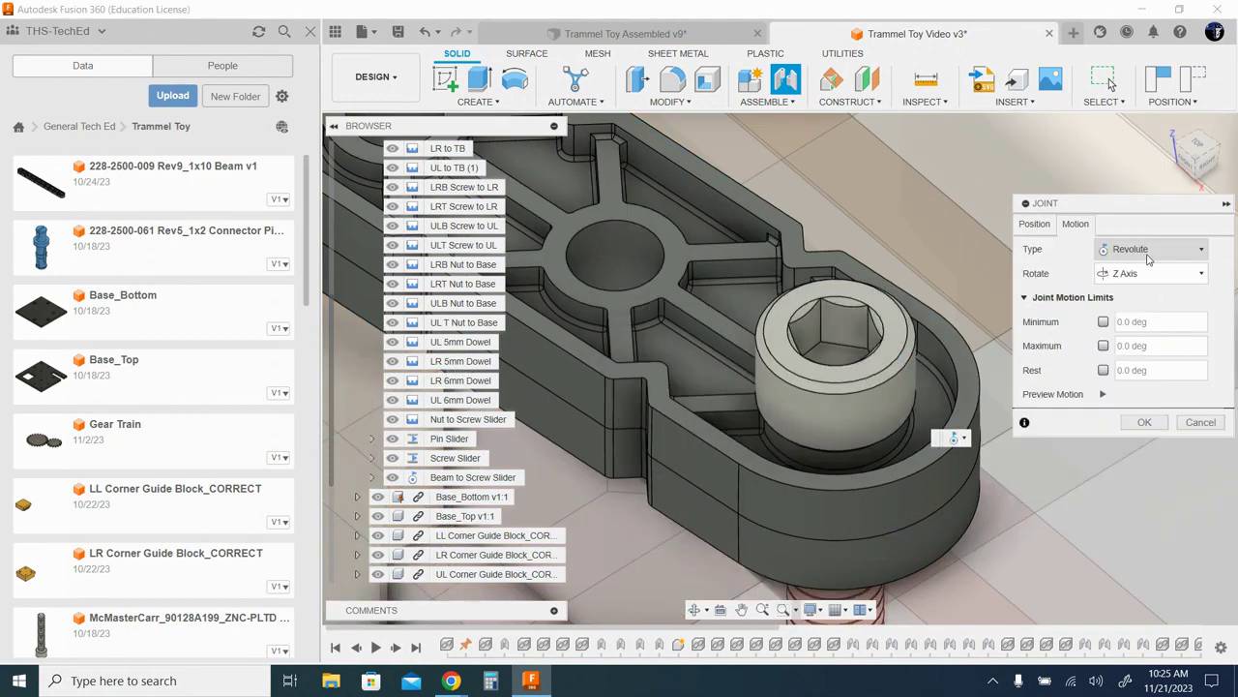
click(1148, 252)
click(1146, 269)
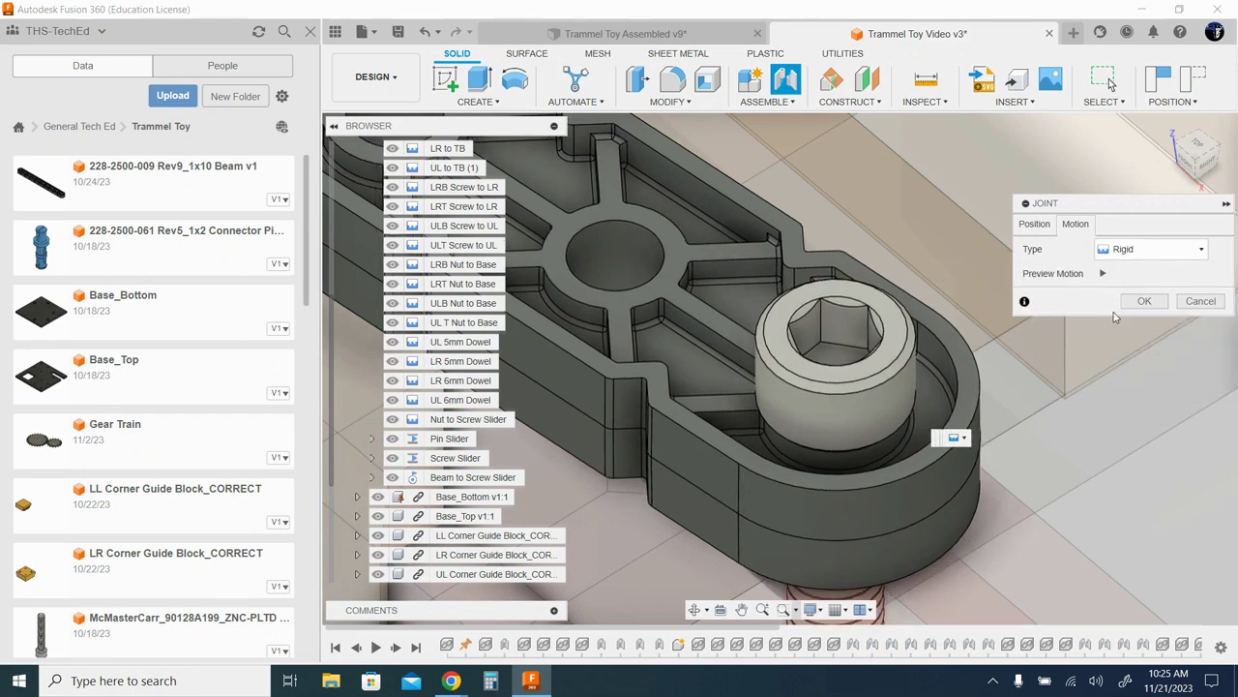
click(1142, 302)
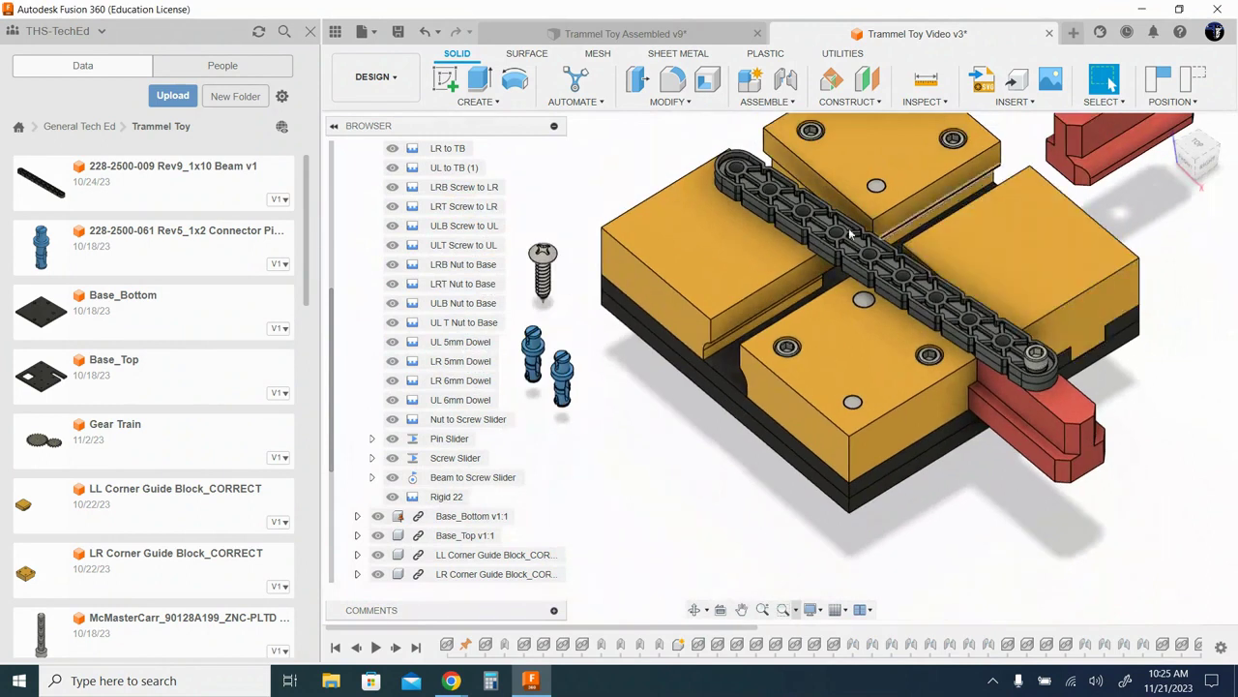
- Move the beam and Screw Slide Block clear in front of the base, and rename the screw's rigid joint as Screw to Beam
drag(805, 242, 750, 484)
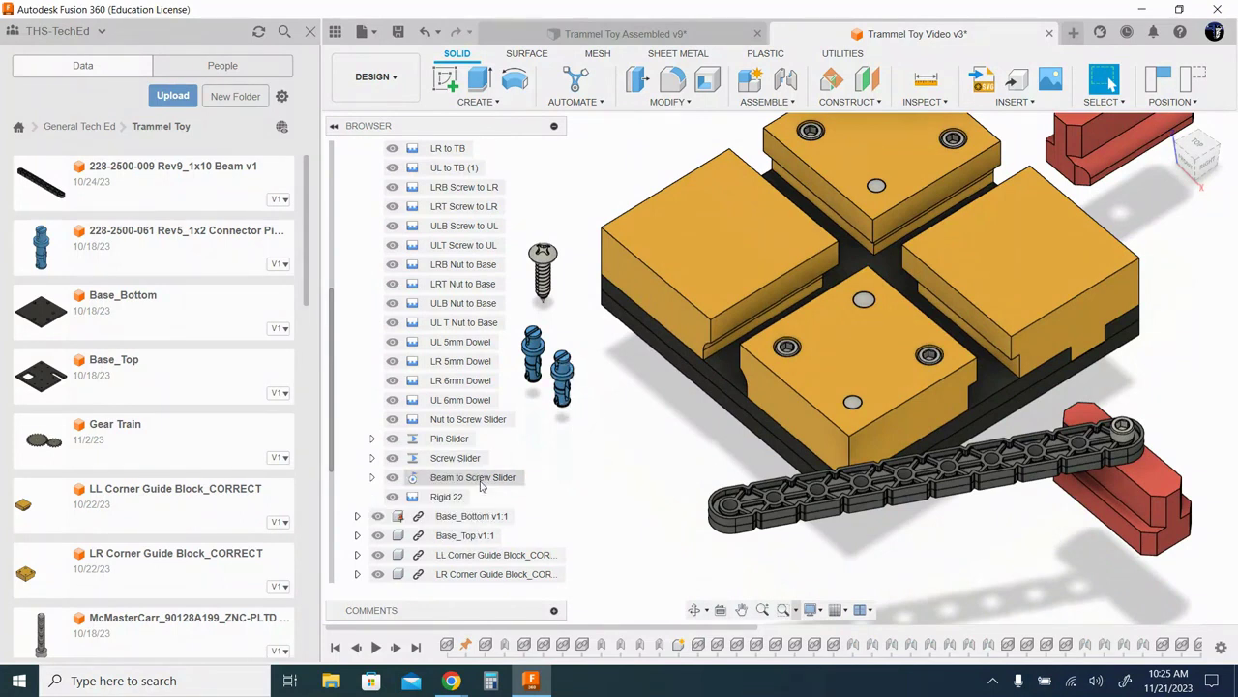
click(447, 497)
click(447, 499)
text(Screw to)
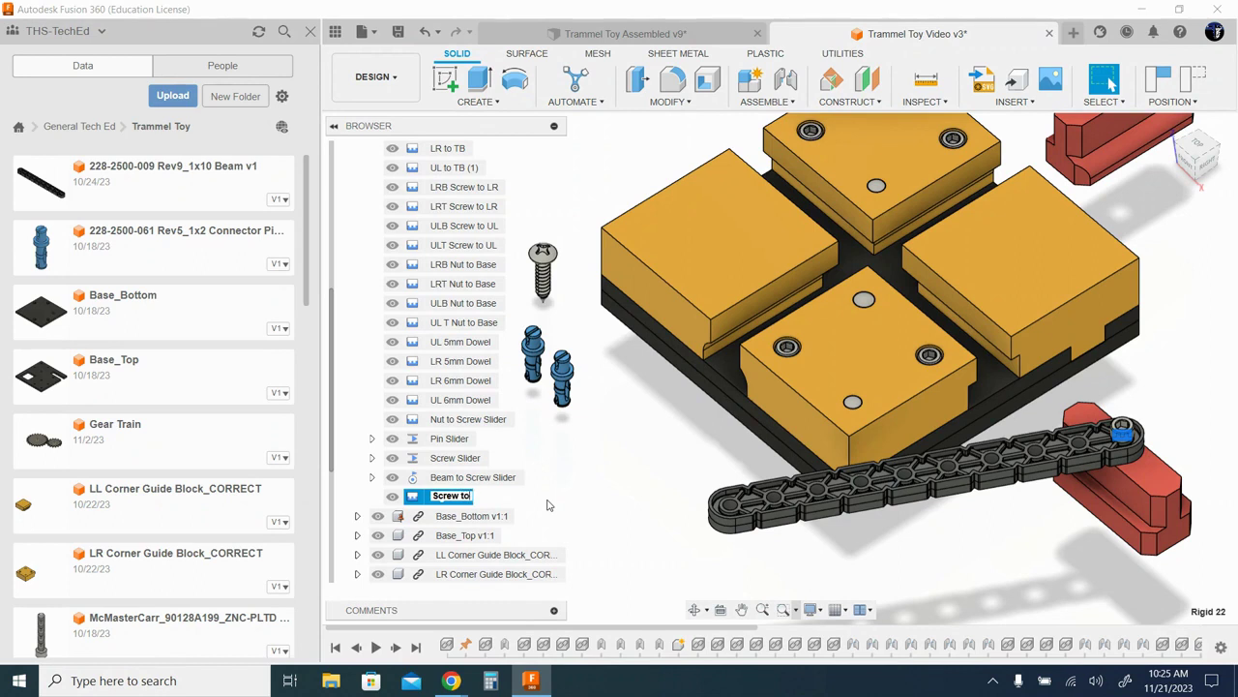
text(Beam)
key(Return)
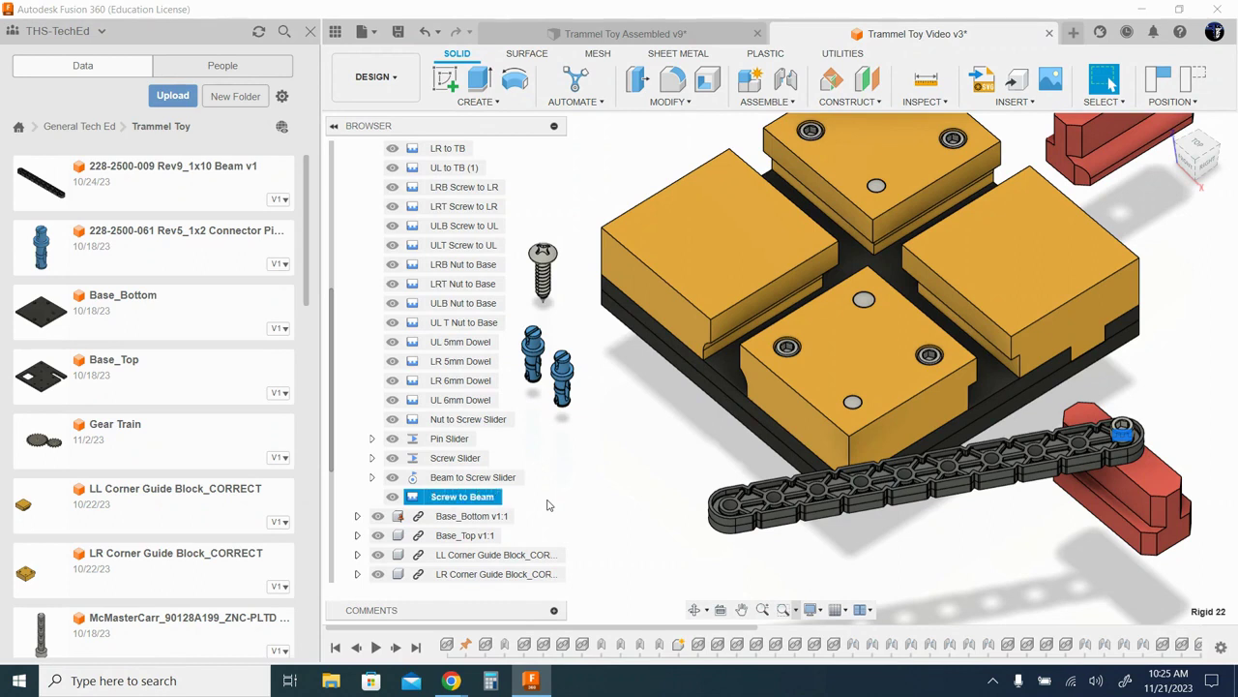
middle_drag(620, 457, 660, 510)
key(Escape)
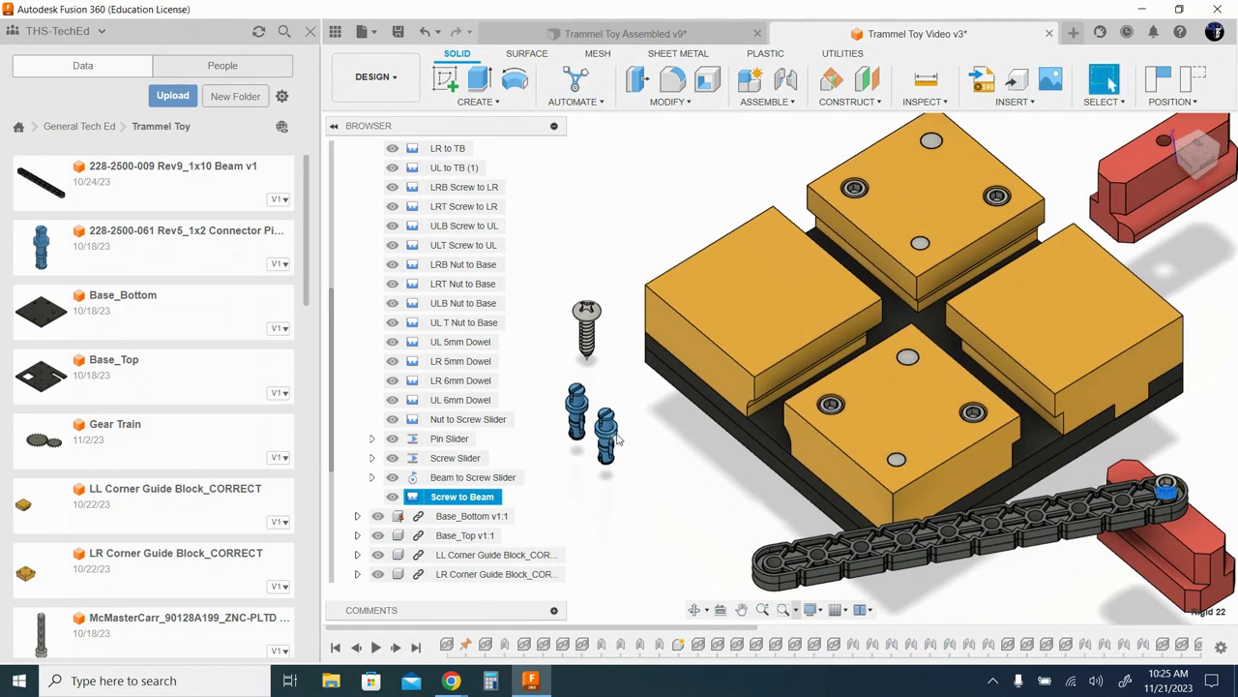
scroll(619, 440, up, 3)
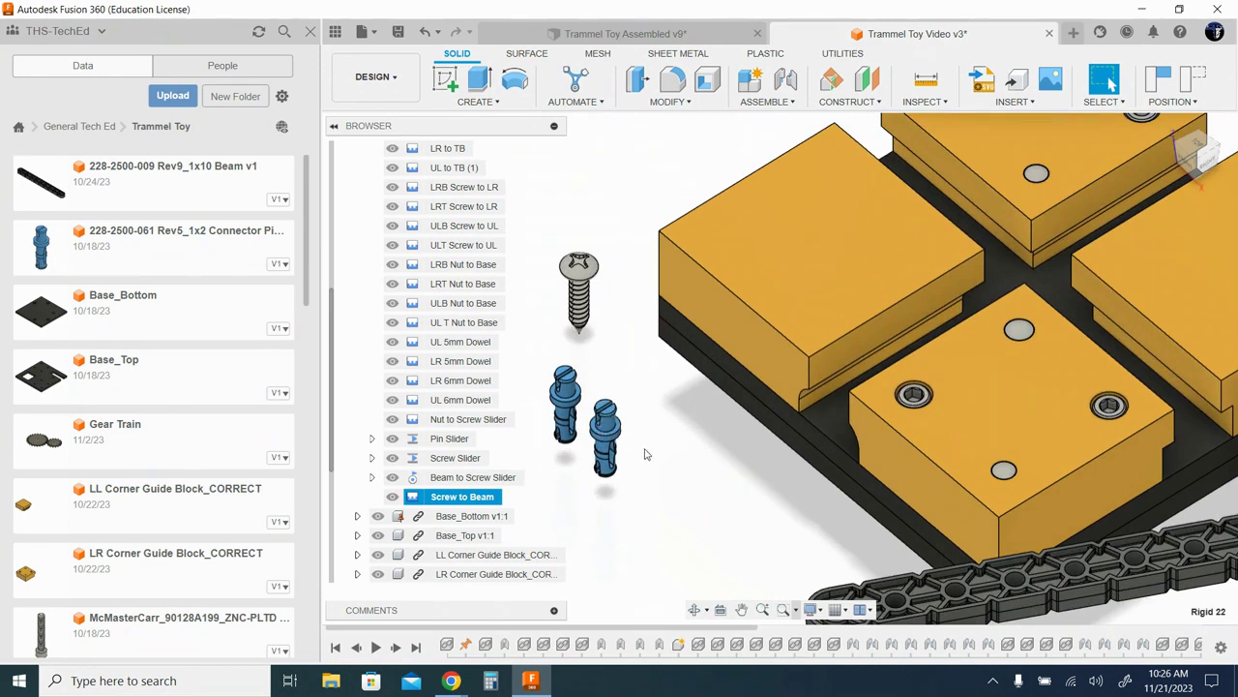
scroll(661, 455, down, 5)
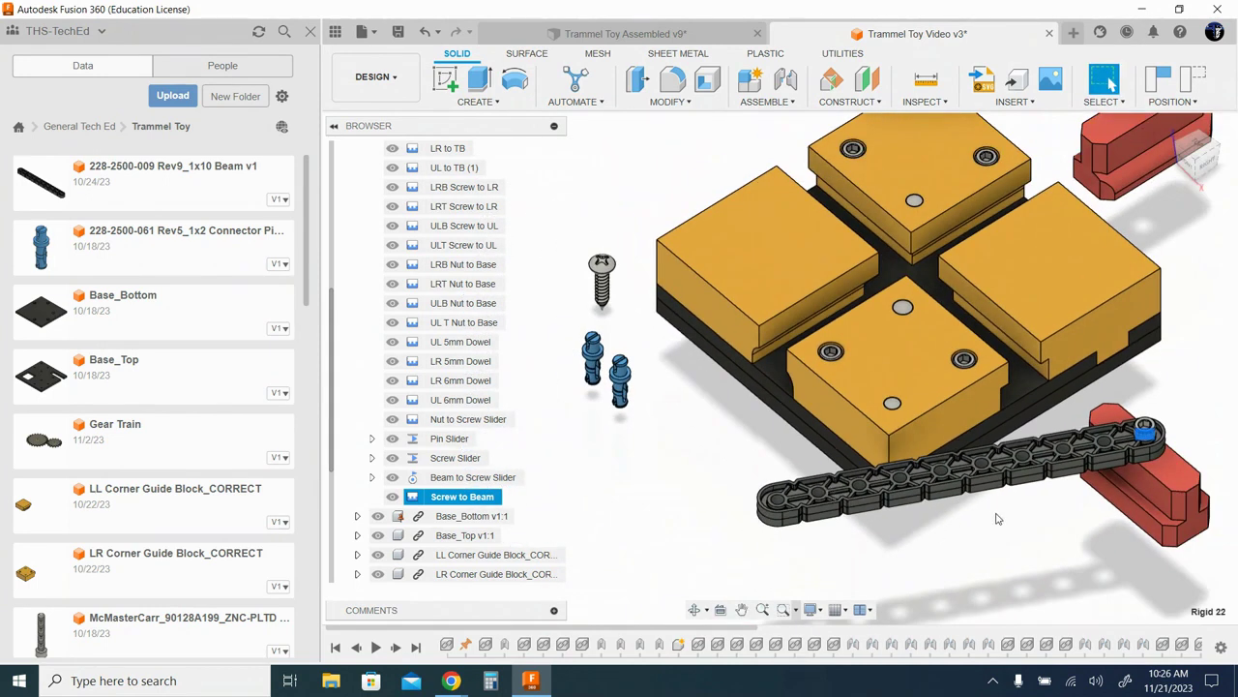
- Start a joint from the centre of the beam's fifth hole from the screw end, on the beam's underside
middle_drag(1150, 126, 1077, 194)
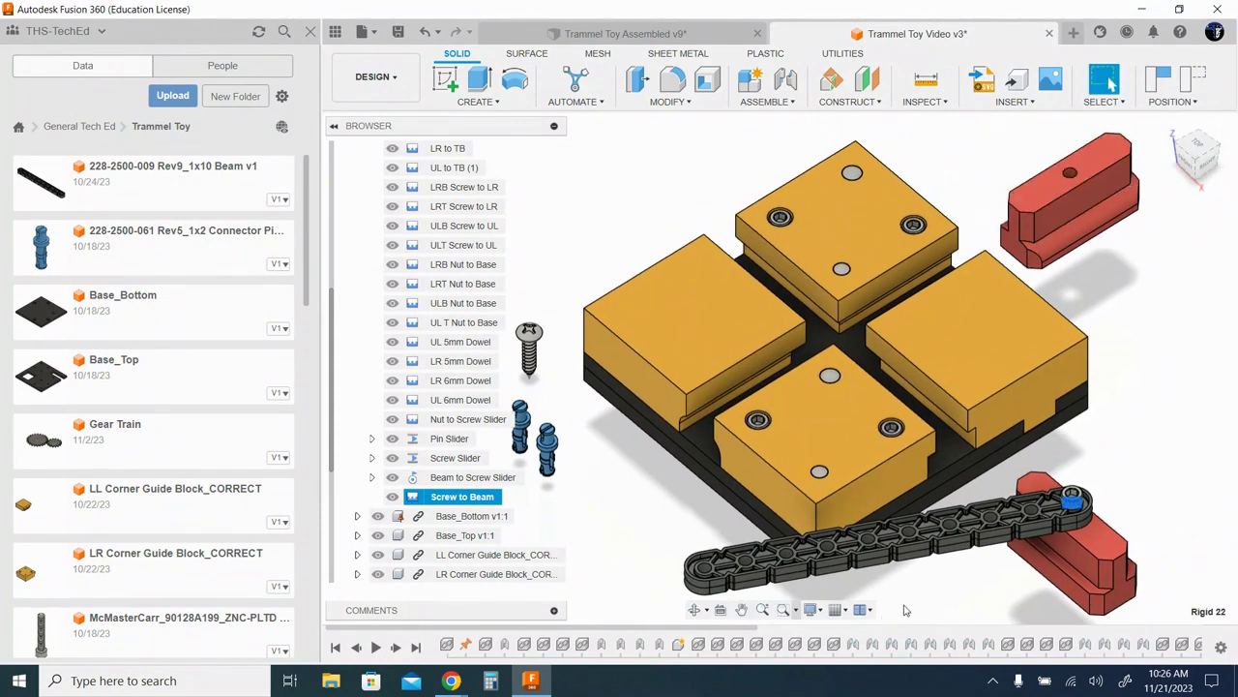
key(j)
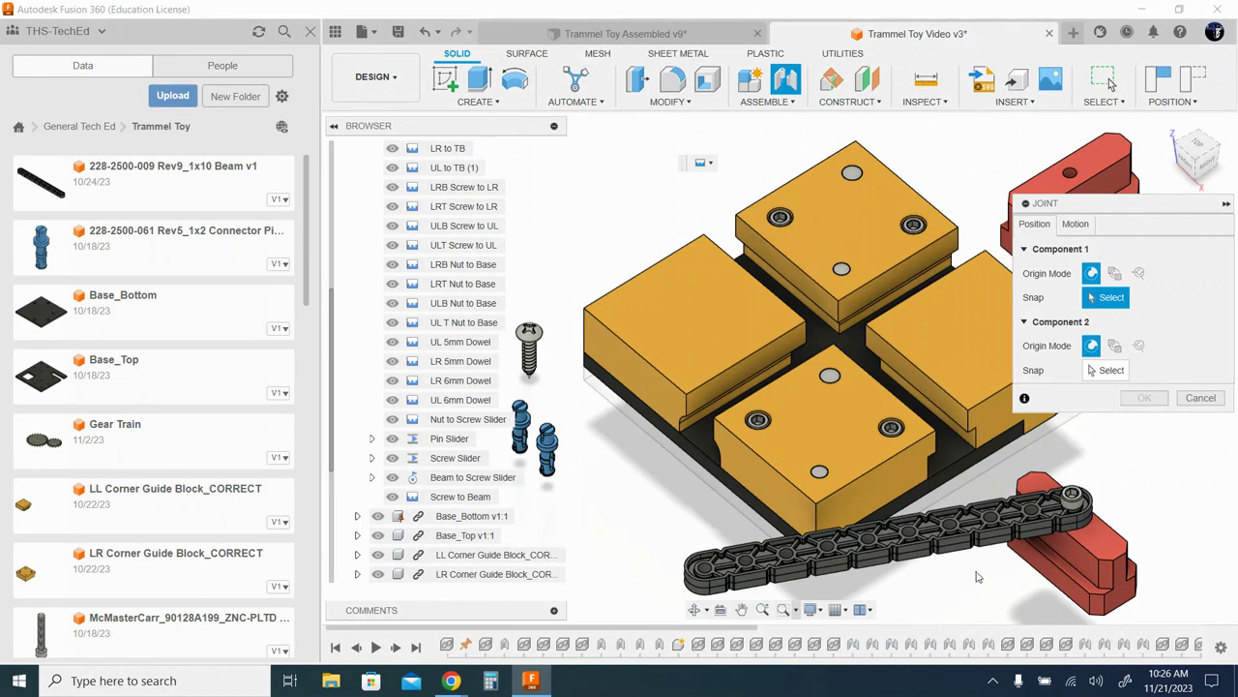
shift+middle_drag(981, 574, 981, 377)
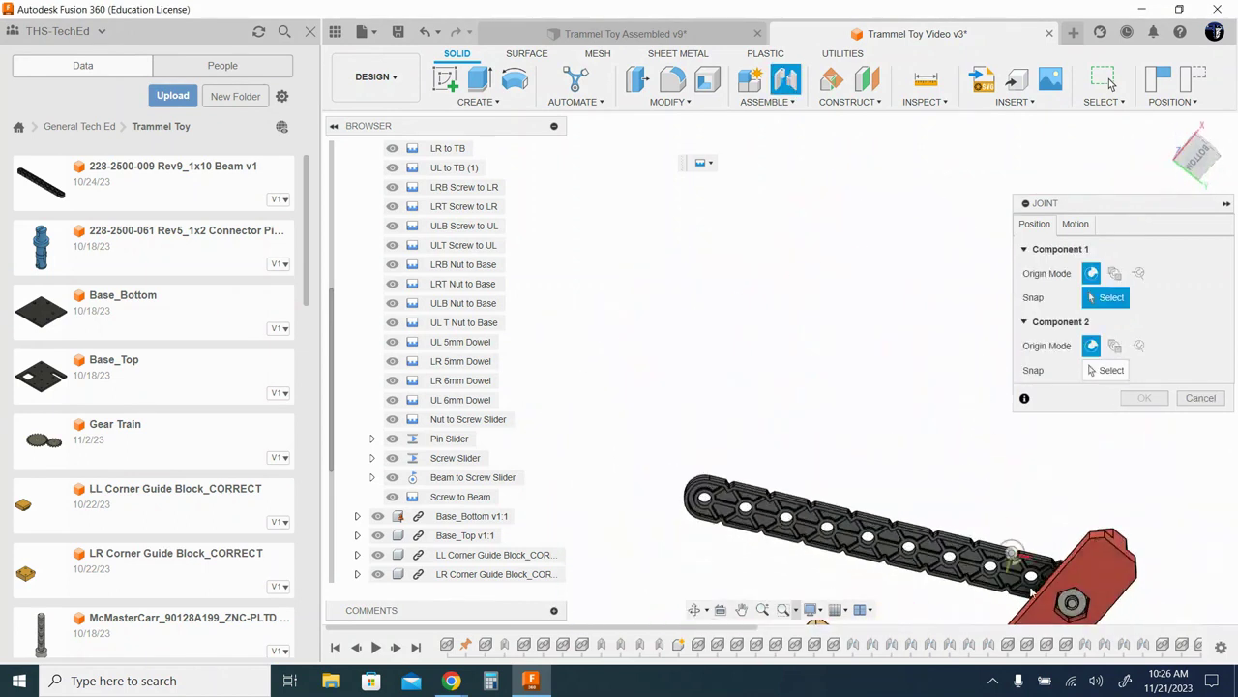
scroll(1064, 592, up, 2)
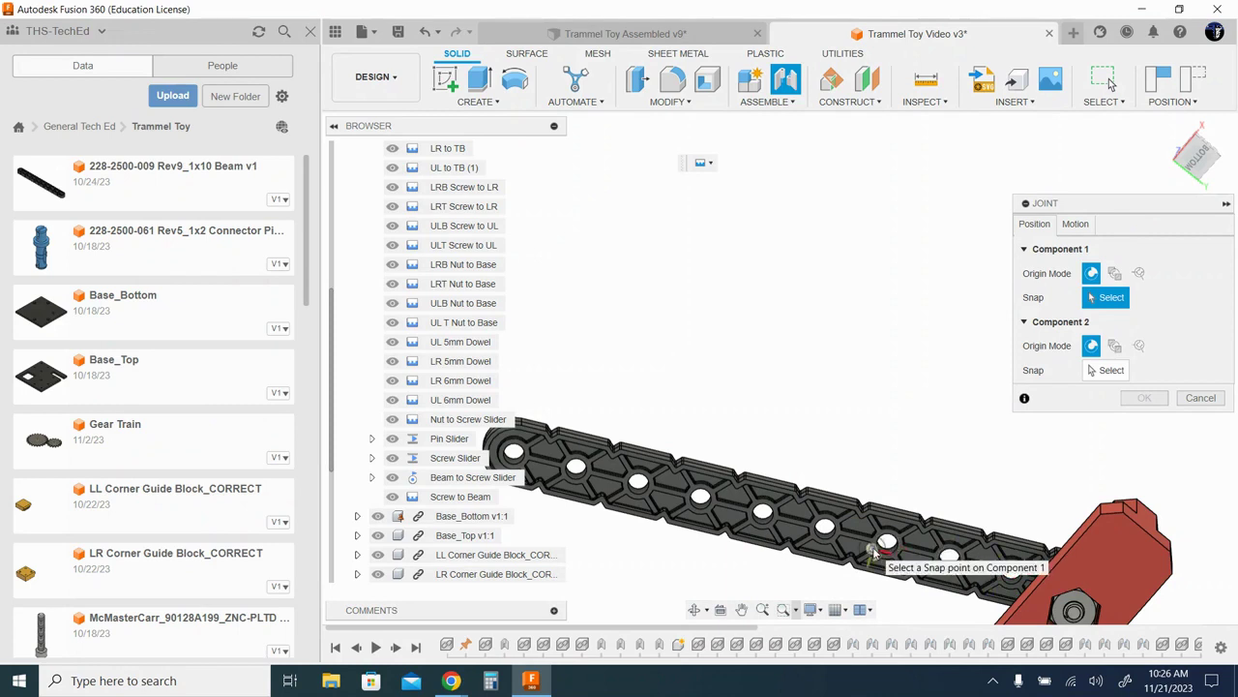
scroll(830, 522, up, 5)
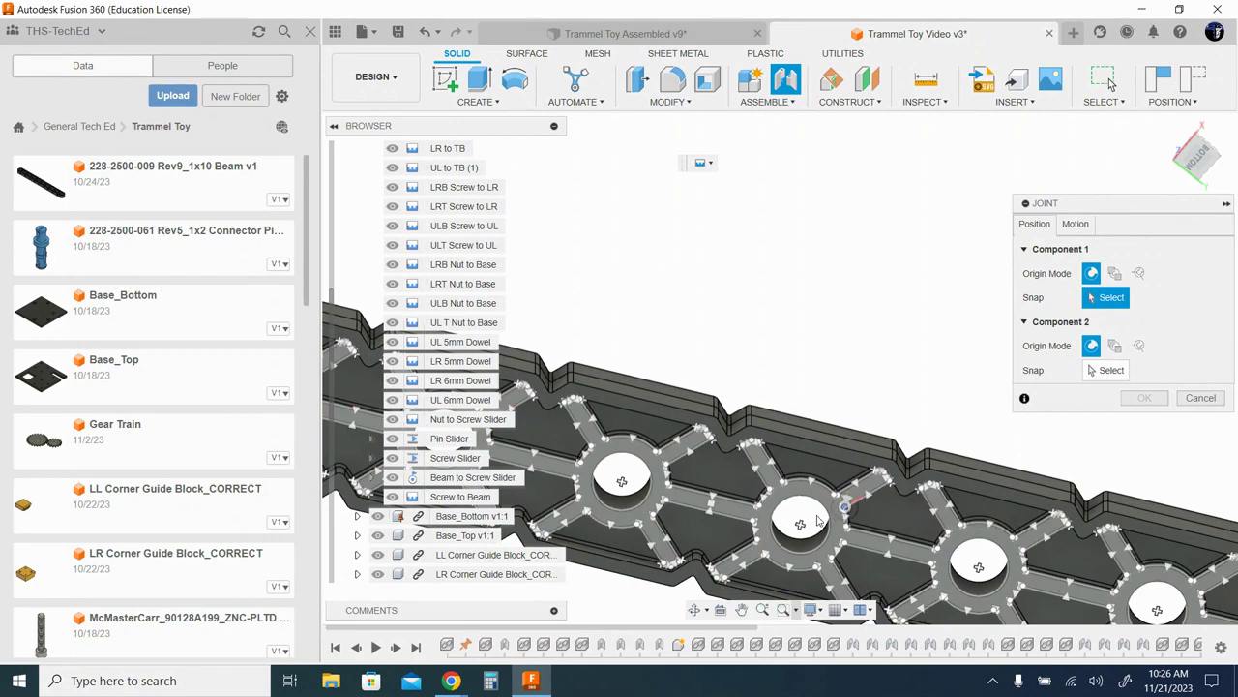
click(802, 528)
scroll(882, 478, down, 6)
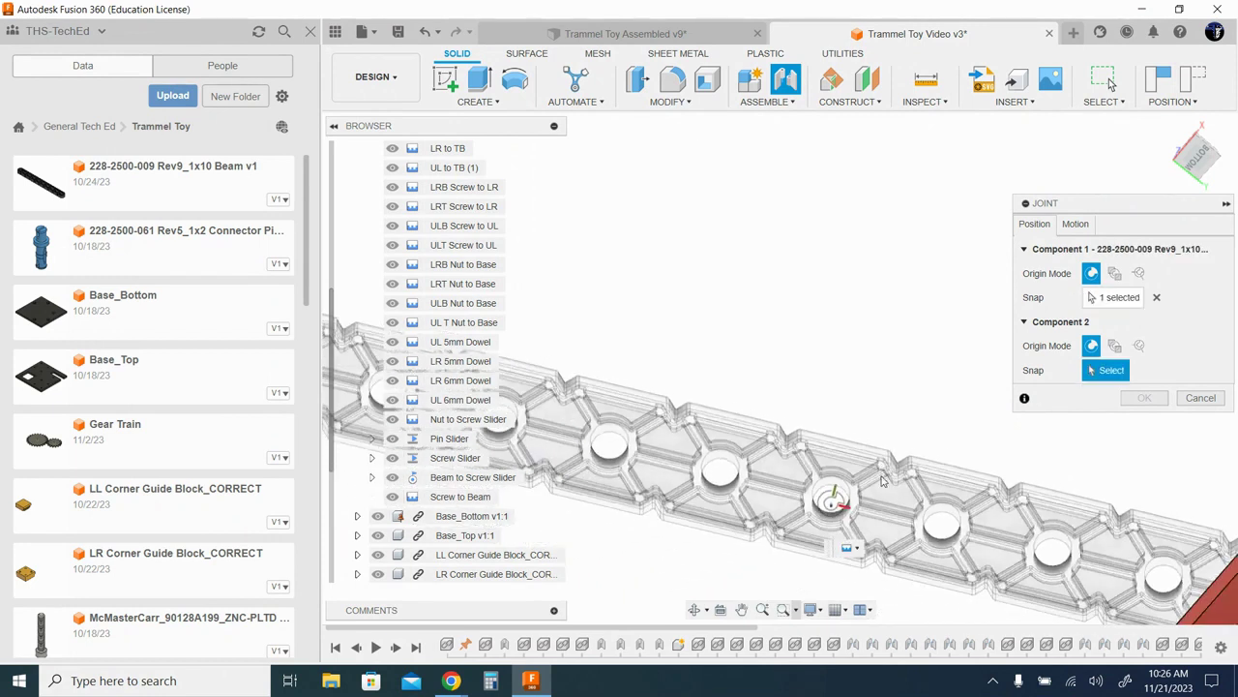
- Place the joint's second snap at the top centre of the hole in the Pin Slide Block
shift+middle_drag(893, 437, 879, 575)
middle_drag(893, 497, 578, 537)
shift+middle_drag(849, 434, 819, 296)
scroll(820, 302, up, 5)
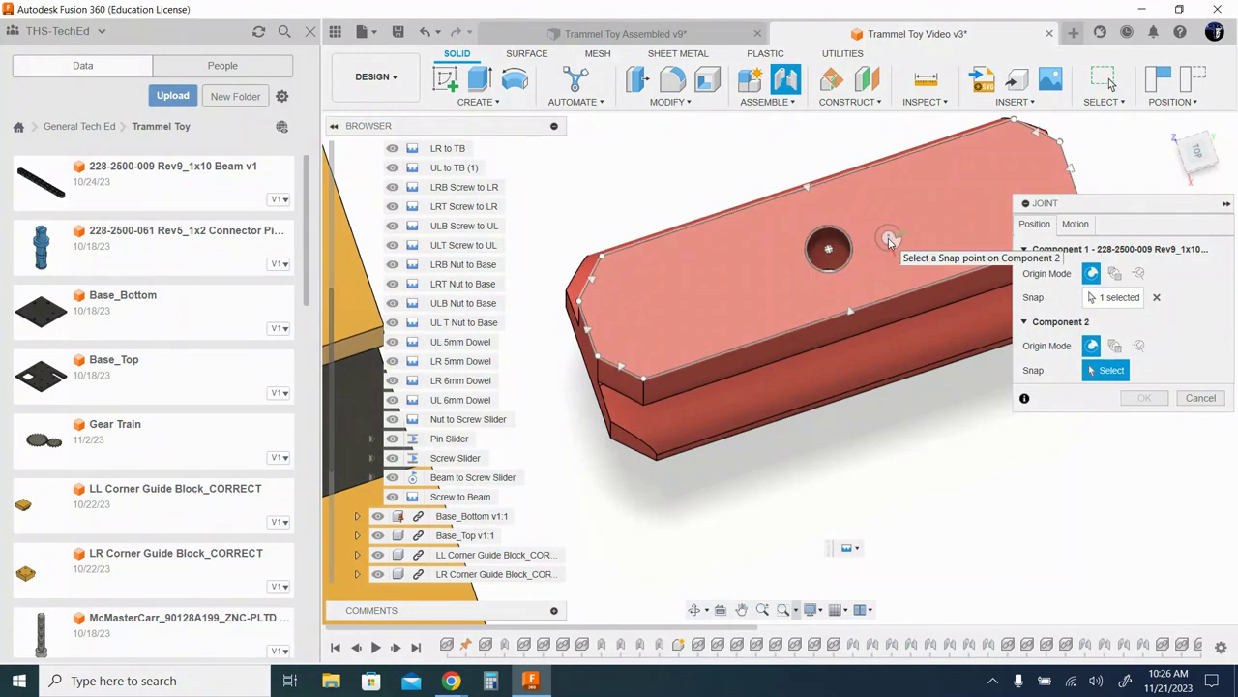
click(827, 249)
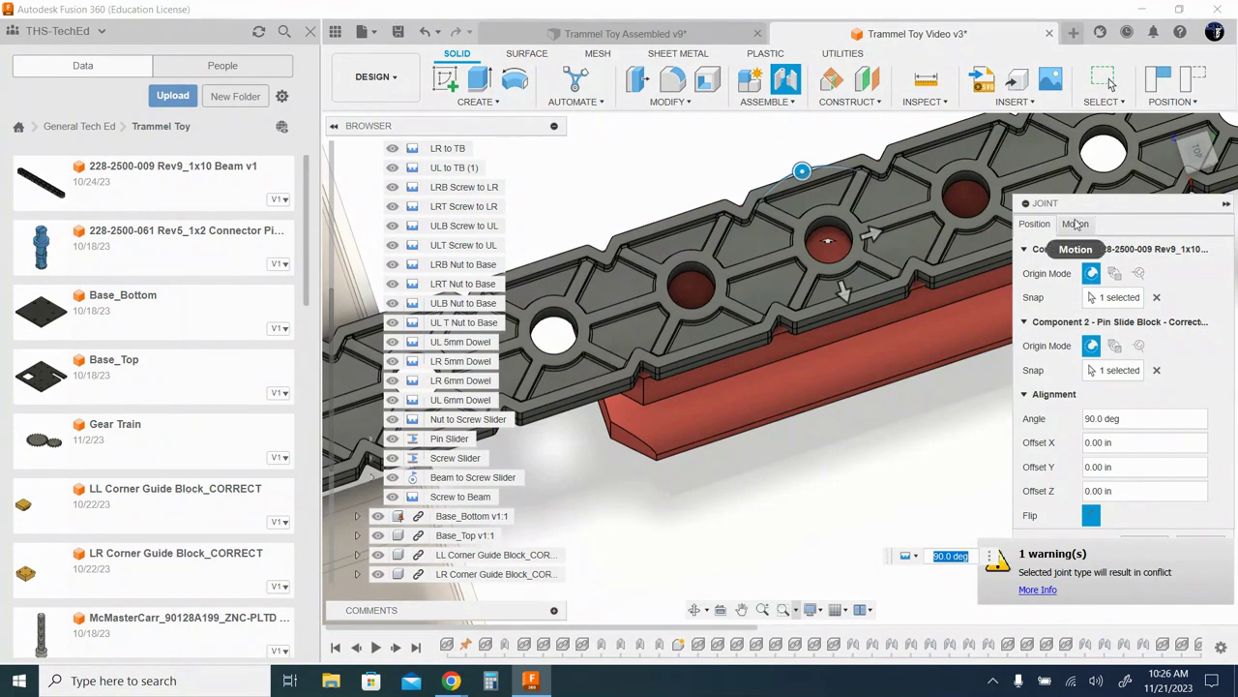
- Set the beam-to-Pin Slide Block joint's motion type to Revolute with a Z offset of 0.05 in, and create the joint
click(1075, 223)
click(1130, 257)
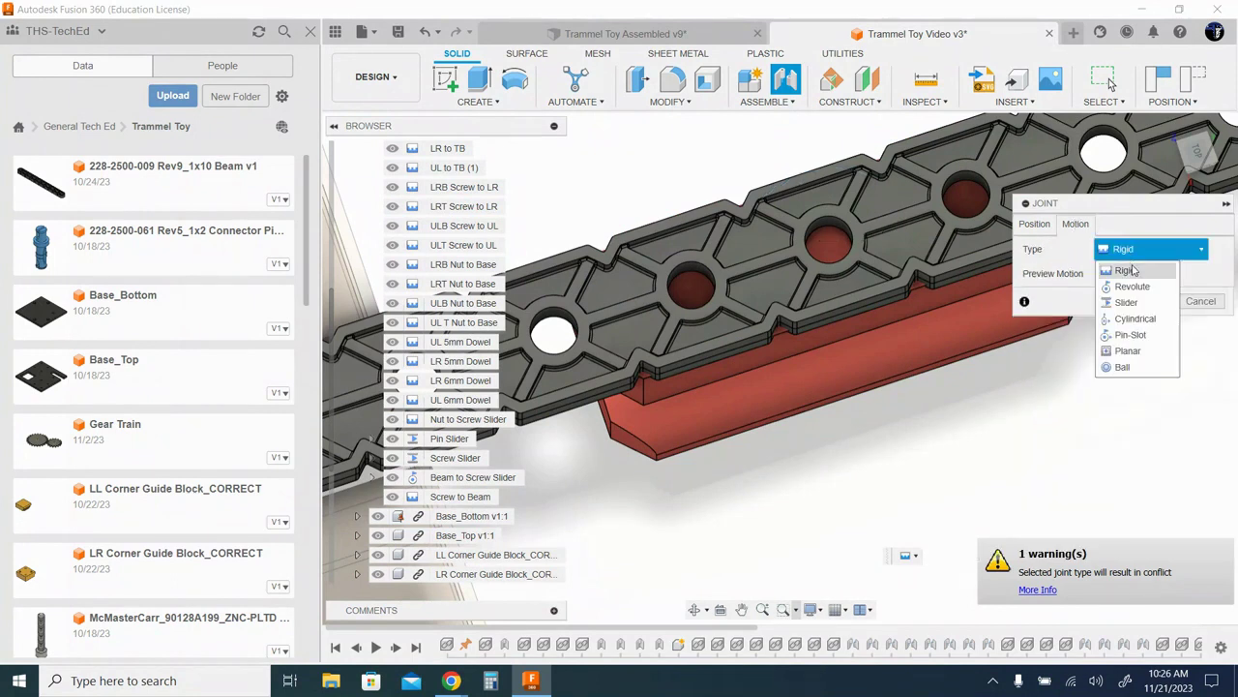
click(1139, 286)
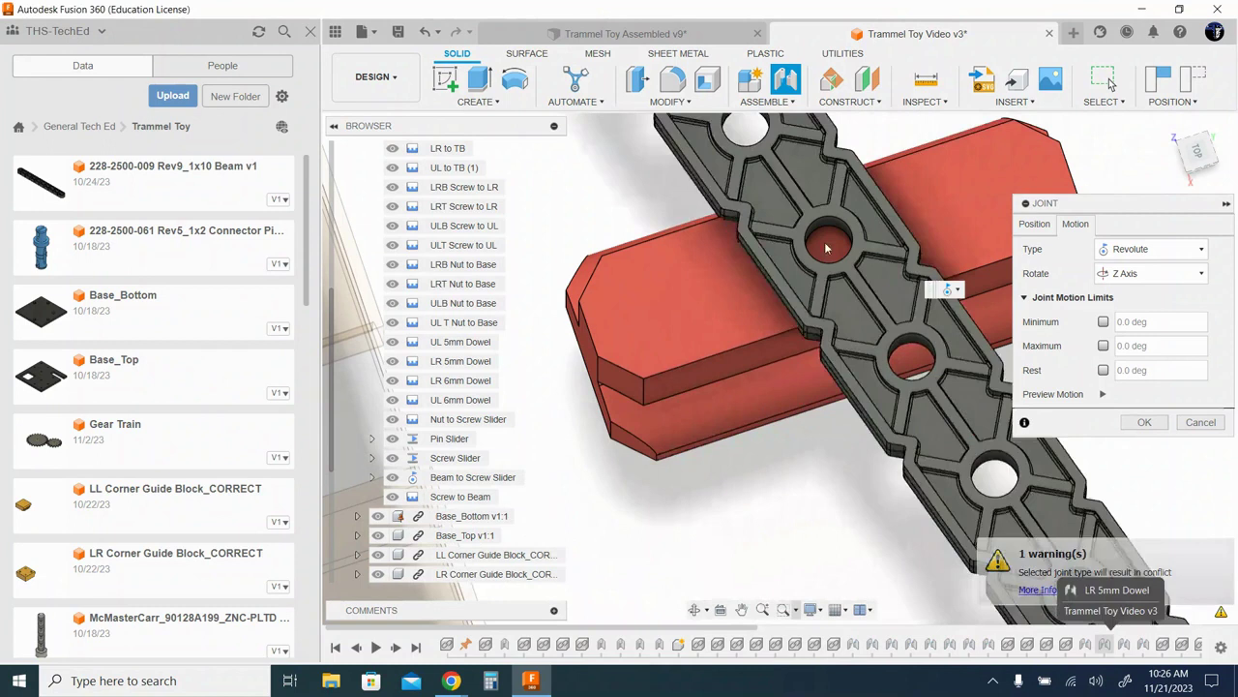
click(1035, 223)
shift+middle_drag(936, 401, 820, 250)
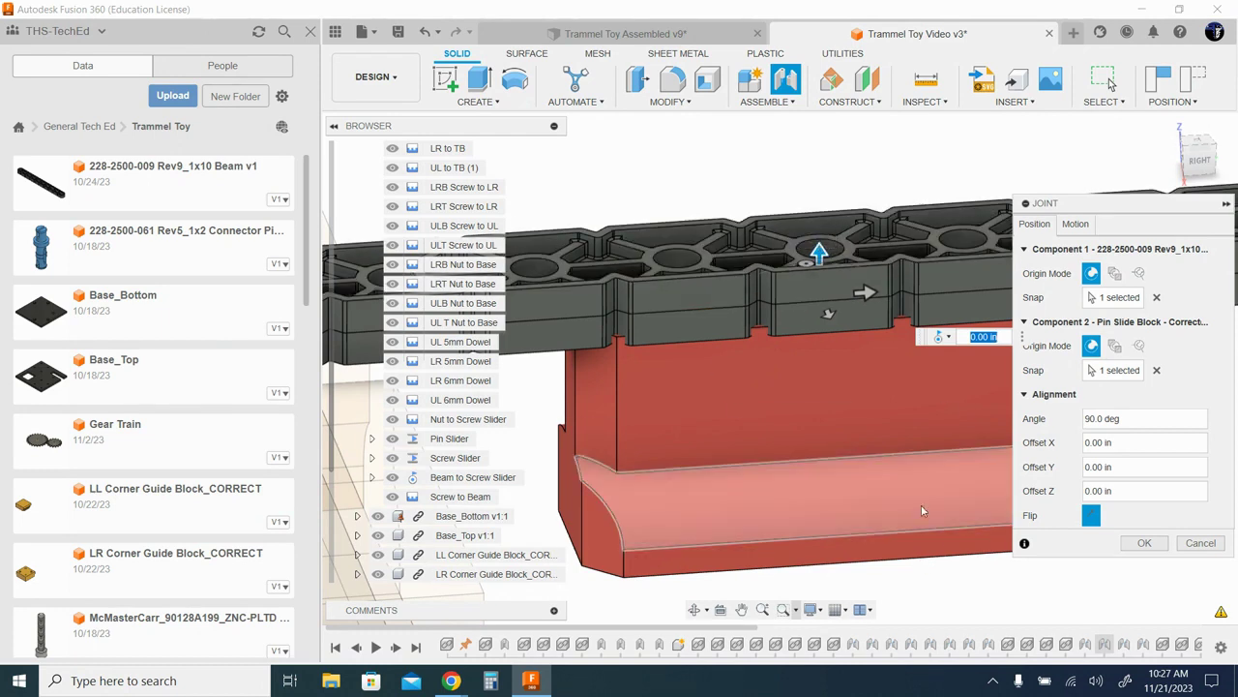
shift+middle_drag(891, 456, 935, 418)
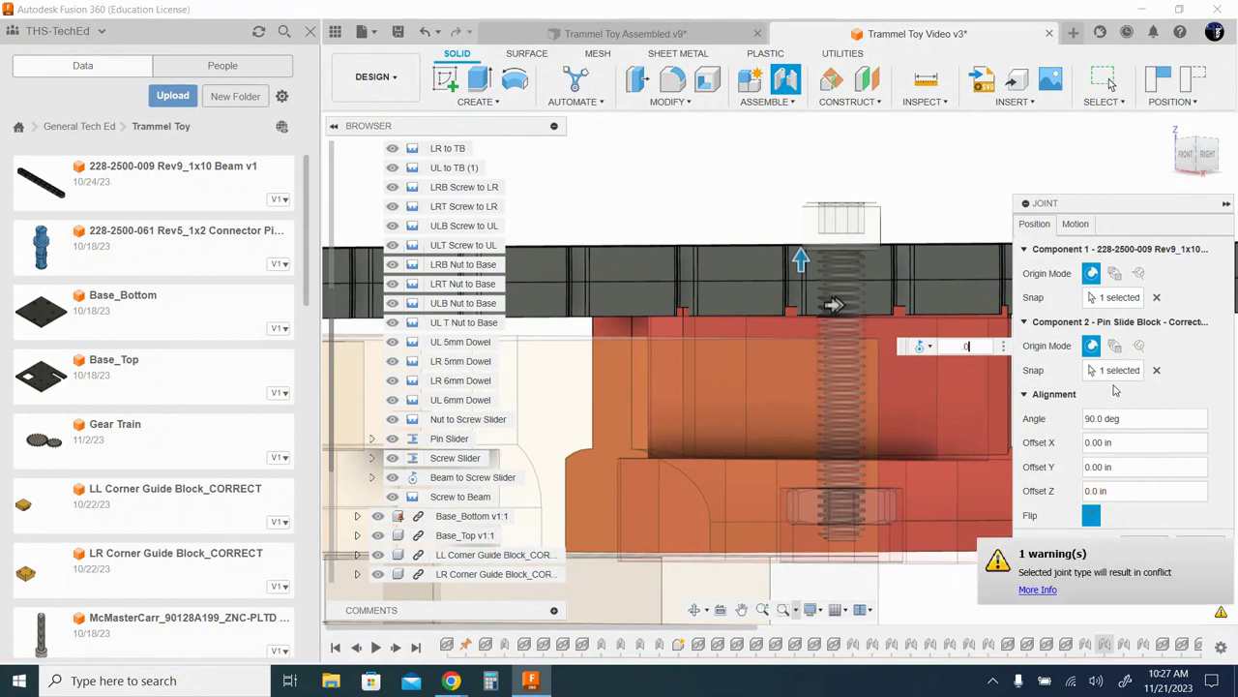
text(.05)
key(Return)
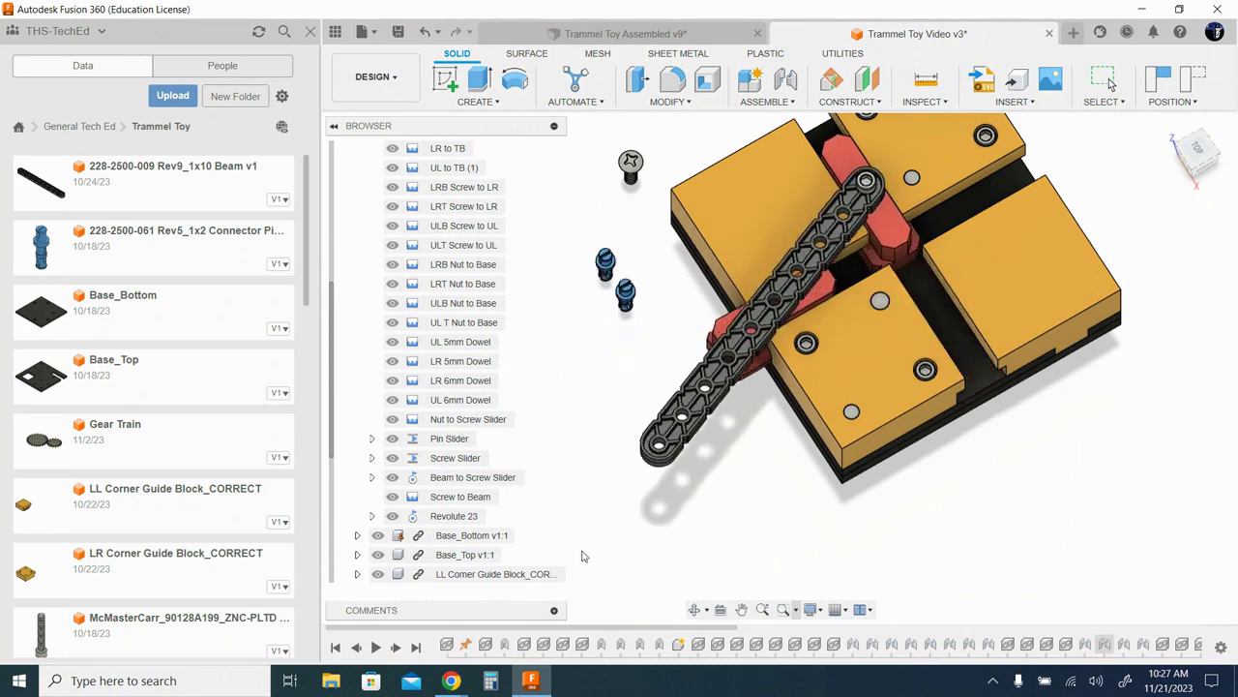
- Rename the new revolute joint between the beam and the Pin Slide Block as Beam to Pin Slider
shift+middle_drag(732, 531, 1145, 390)
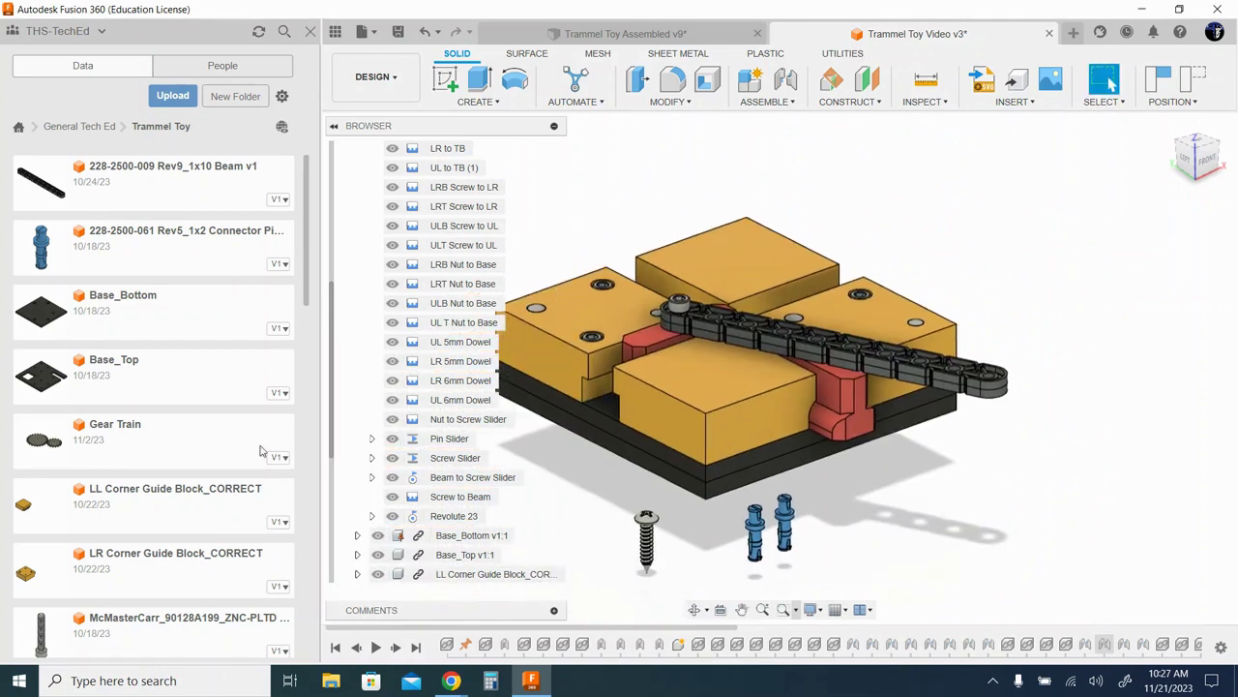
click(453, 515)
double_click(453, 516)
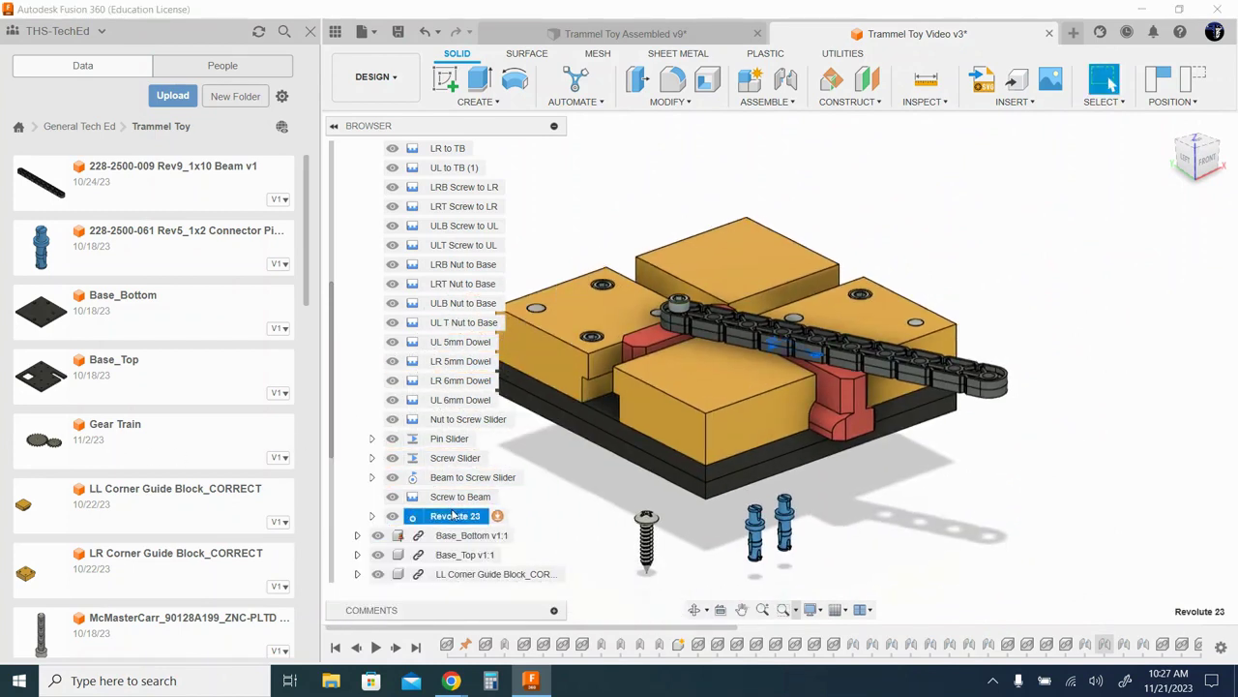
text(Beam to Pin Slider)
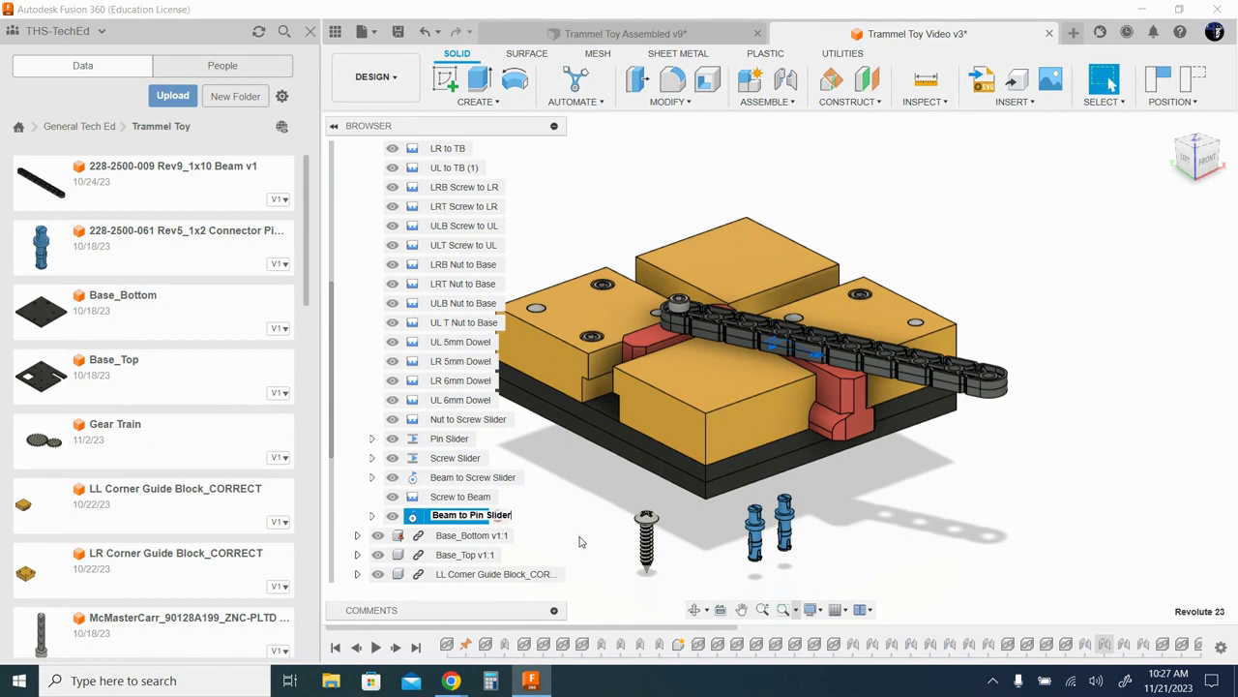
key(Return)
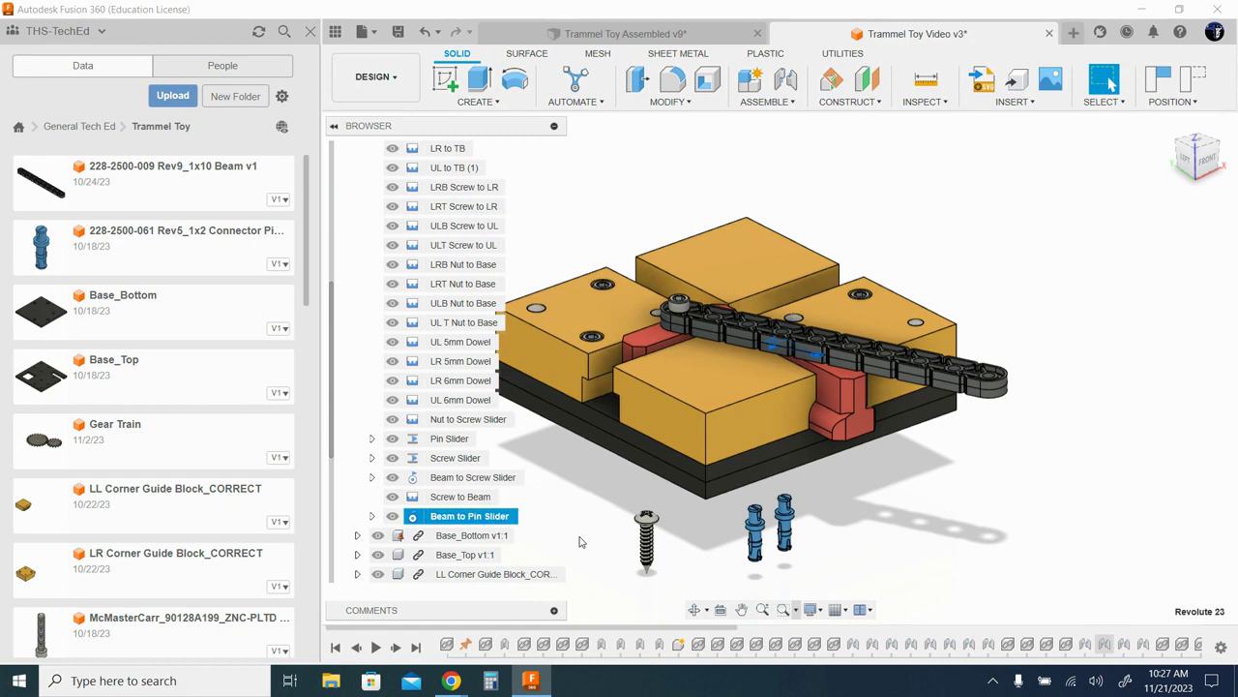
- Start a joint from the top centre of the collar on the blue connector pin farther from the loose screw
scroll(414, 438, down, 4)
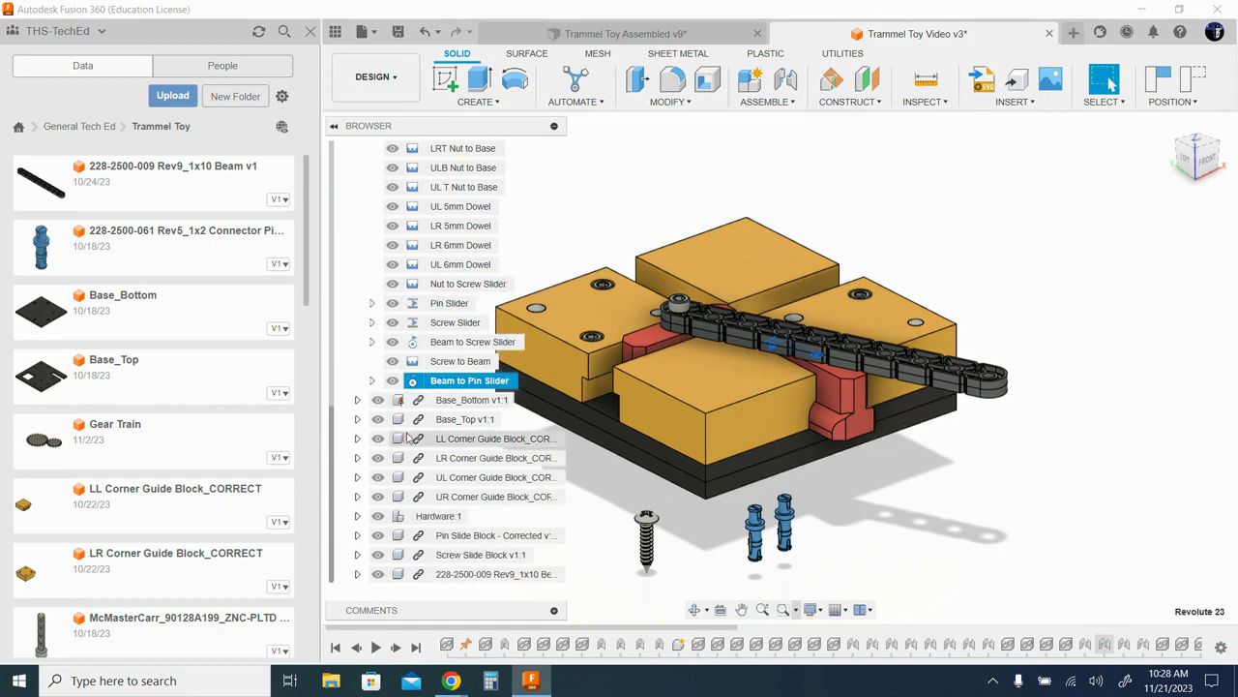
key(j)
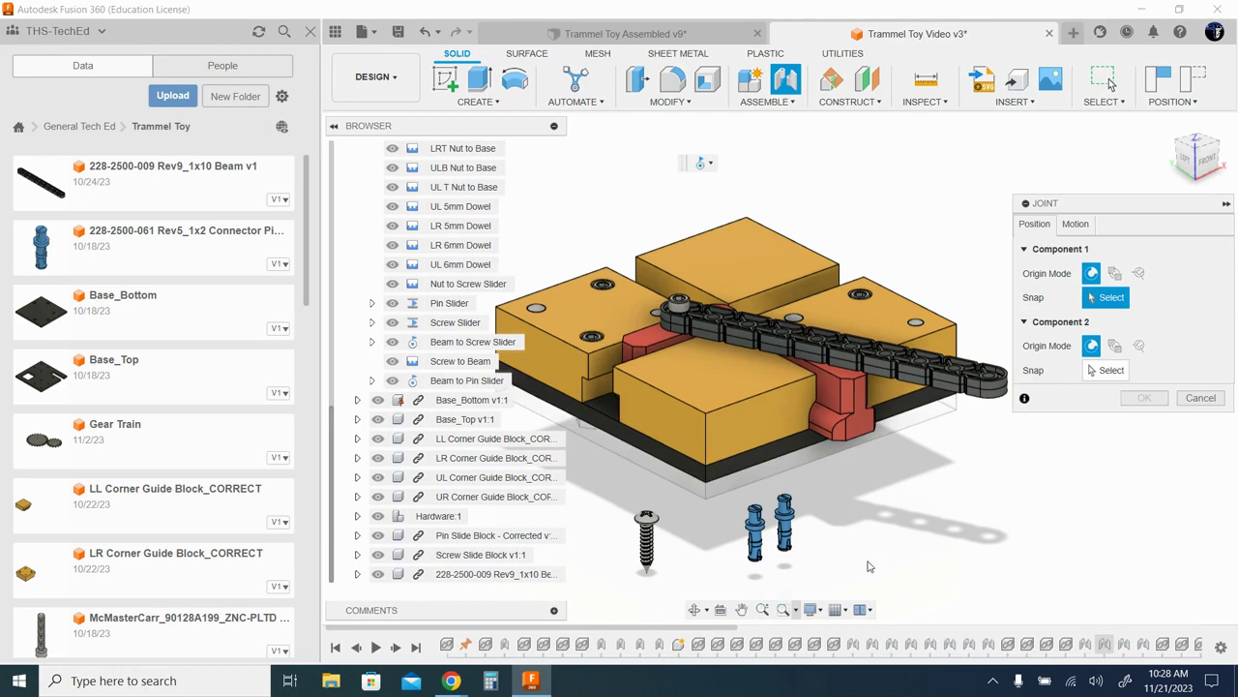
scroll(864, 543, down, 2)
scroll(812, 527, up, 5)
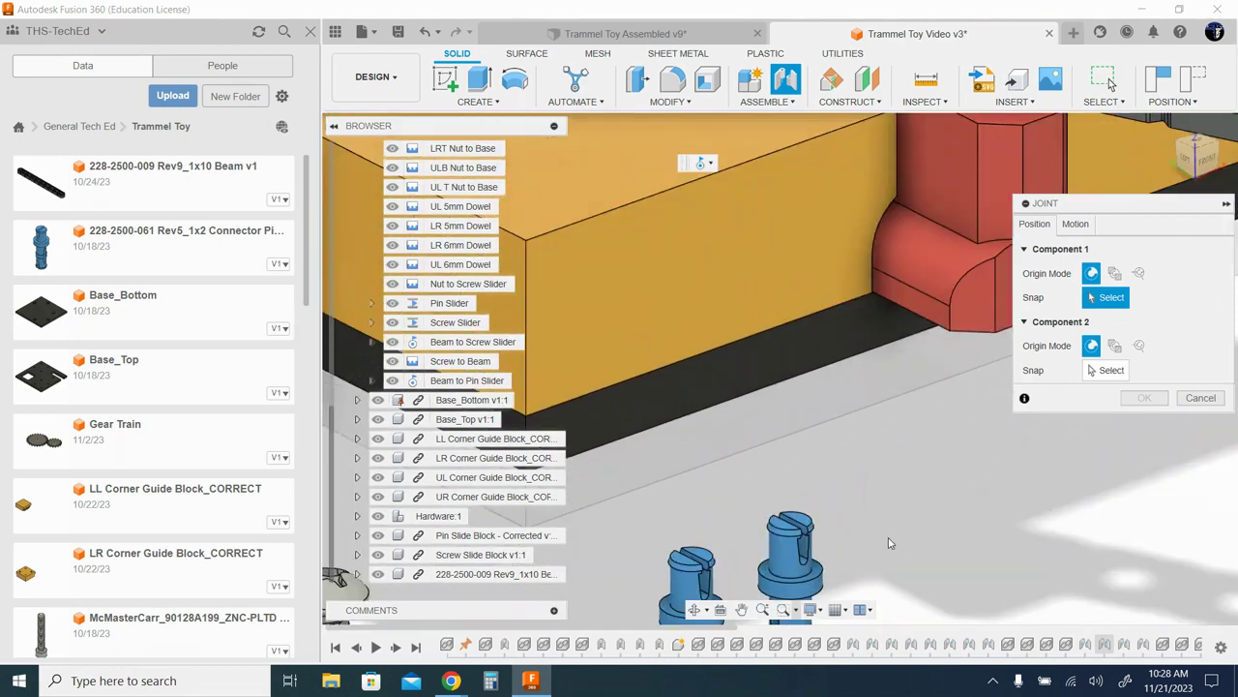
scroll(909, 422, up, 3)
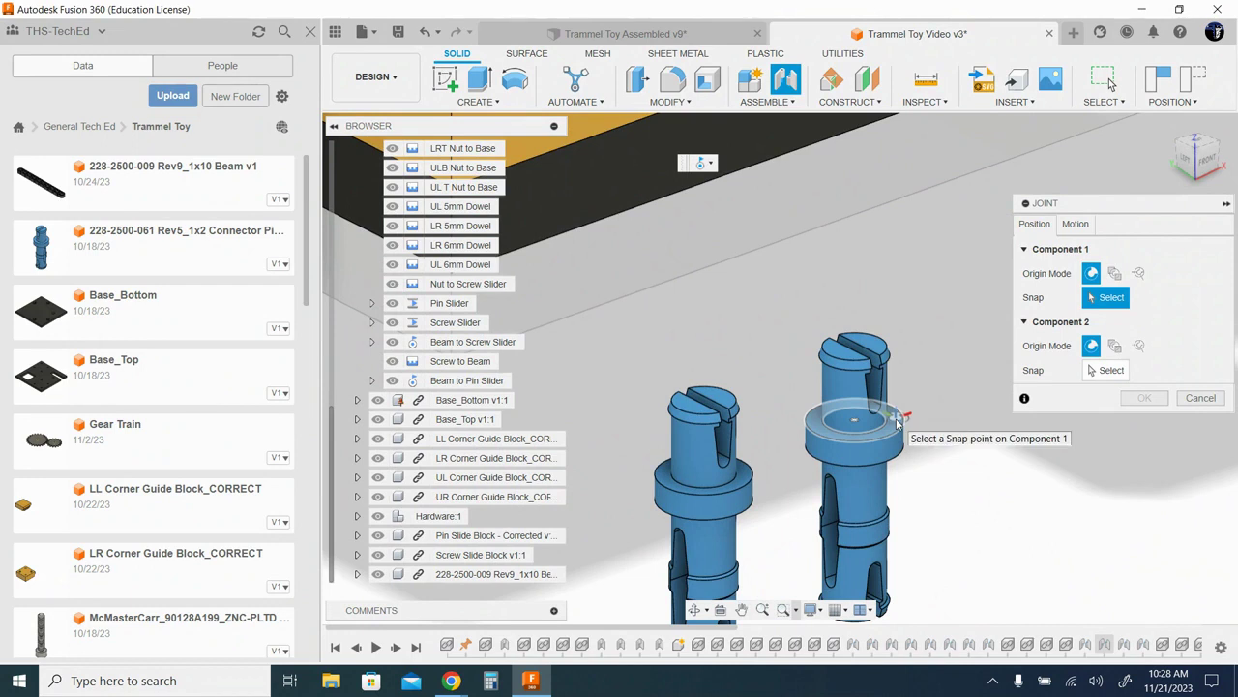
click(854, 421)
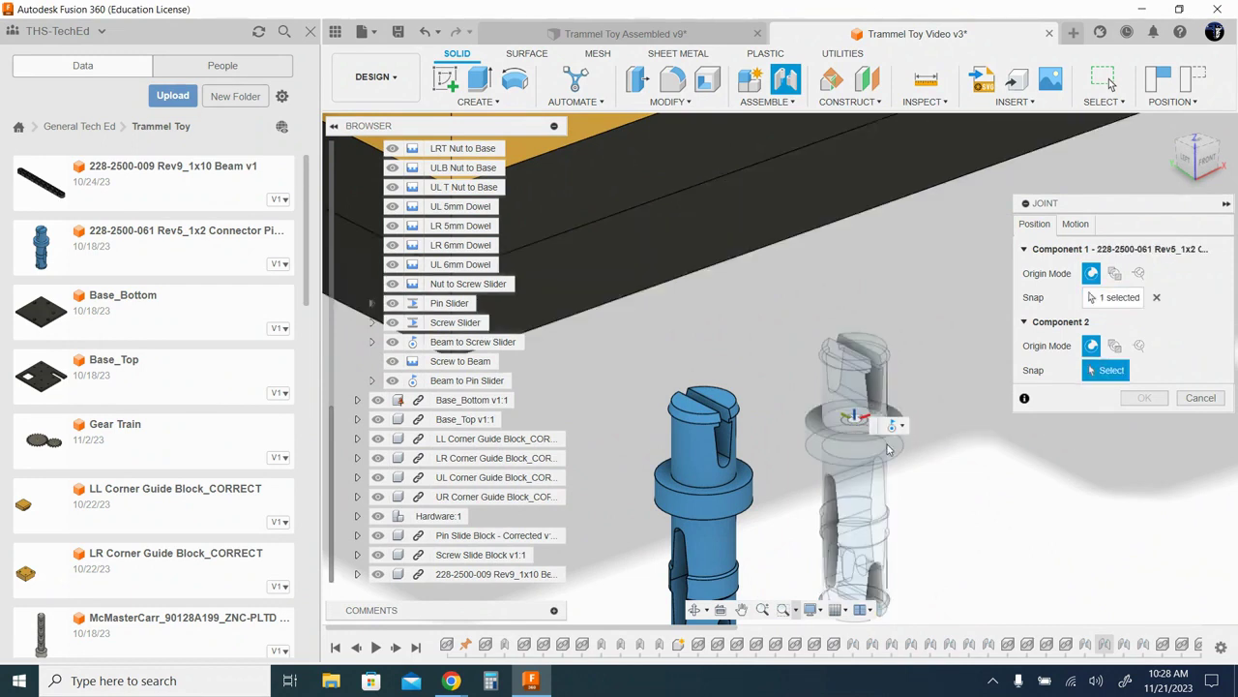
- Hide Base_Bottom, Base_Top, the LL Corner Guide Block and the Pin Slide Block to expose the beam's underside
scroll(880, 424, down, 5)
middle_drag(914, 427, 827, 525)
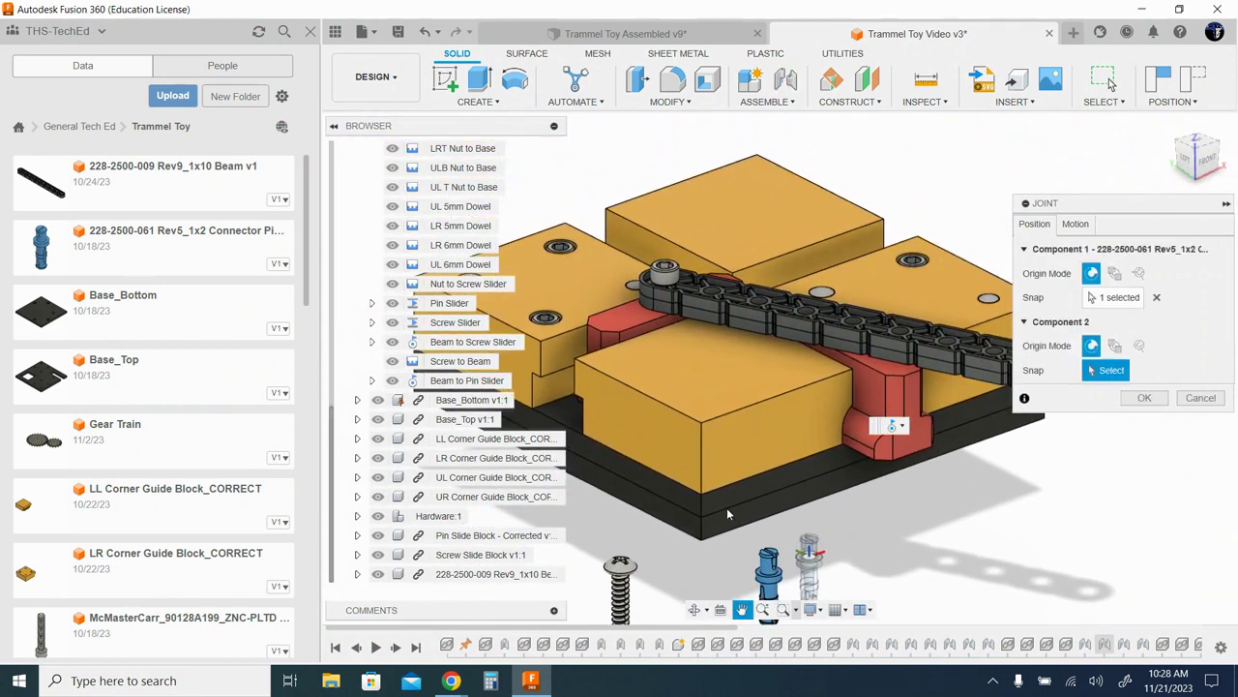
click(378, 400)
click(378, 419)
click(378, 438)
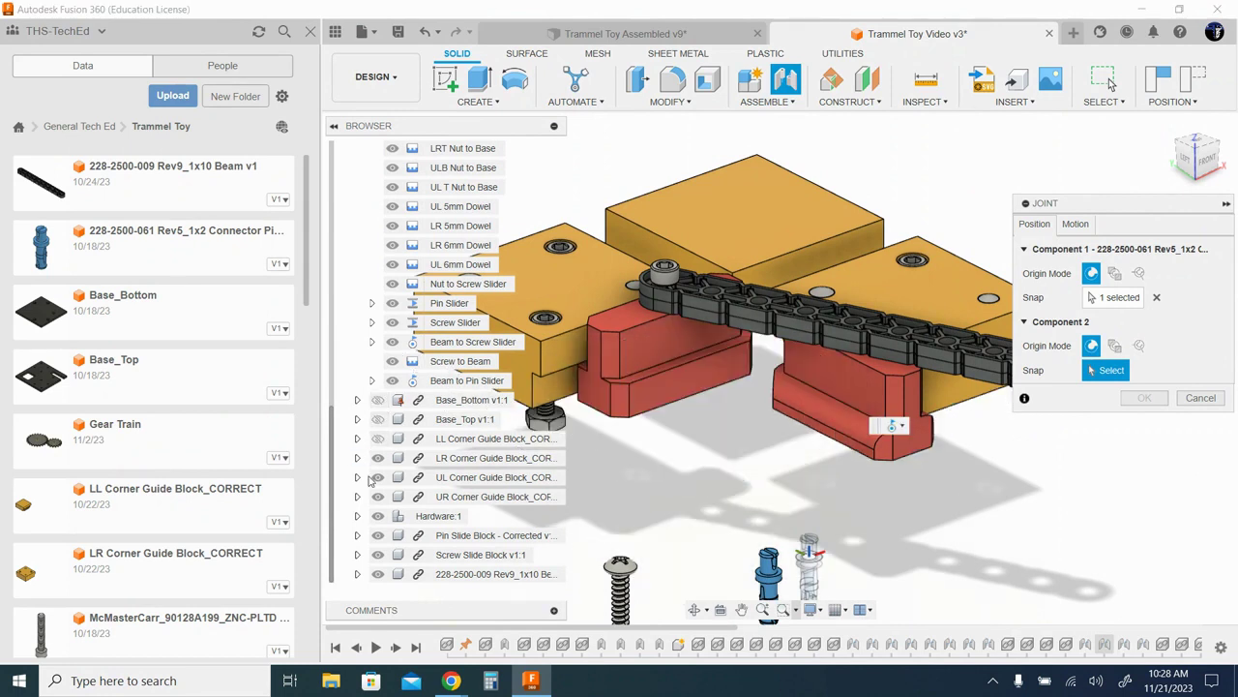
click(378, 535)
- Snap the connector pin to the underside centre of the beam's fifth hole from the screw end
shift+middle_drag(907, 502, 895, 385)
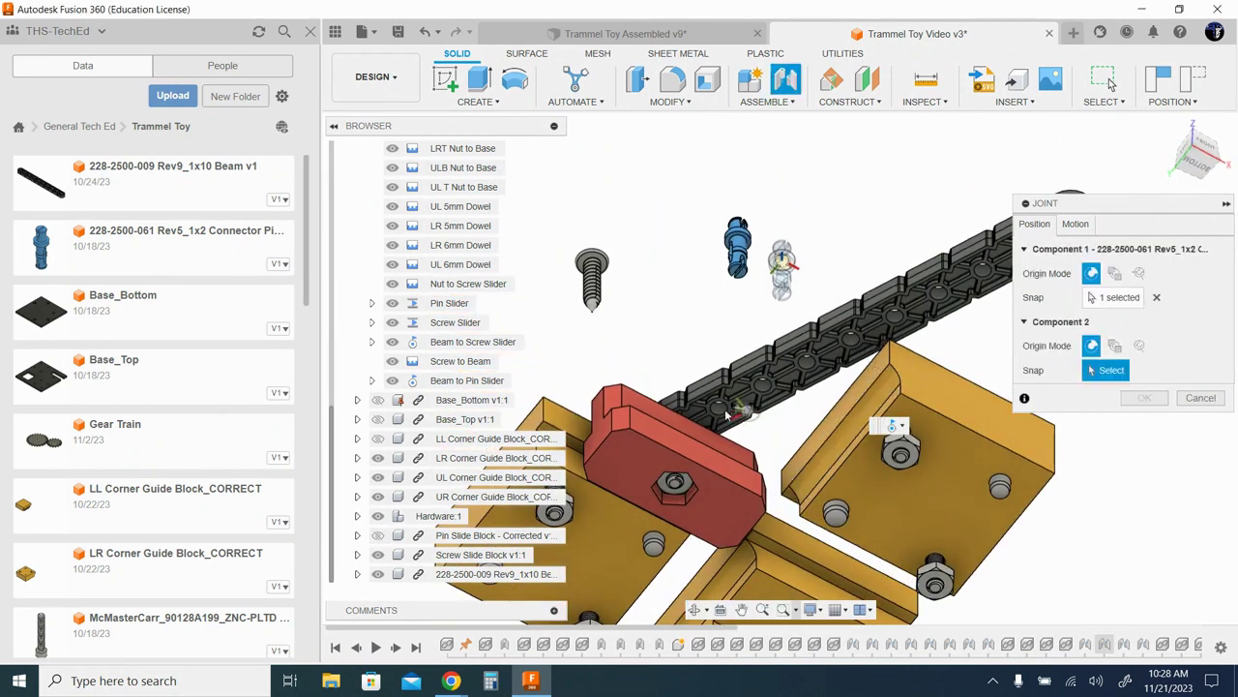
scroll(840, 346, up, 5)
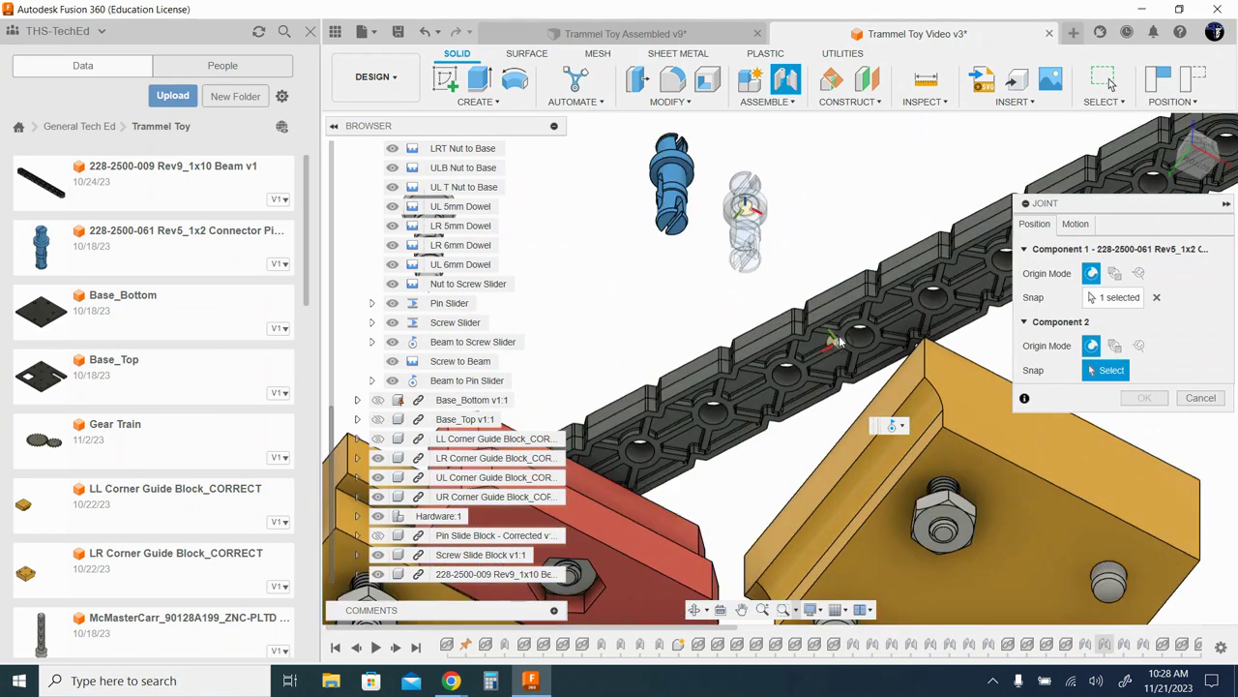
scroll(892, 323, up, 3)
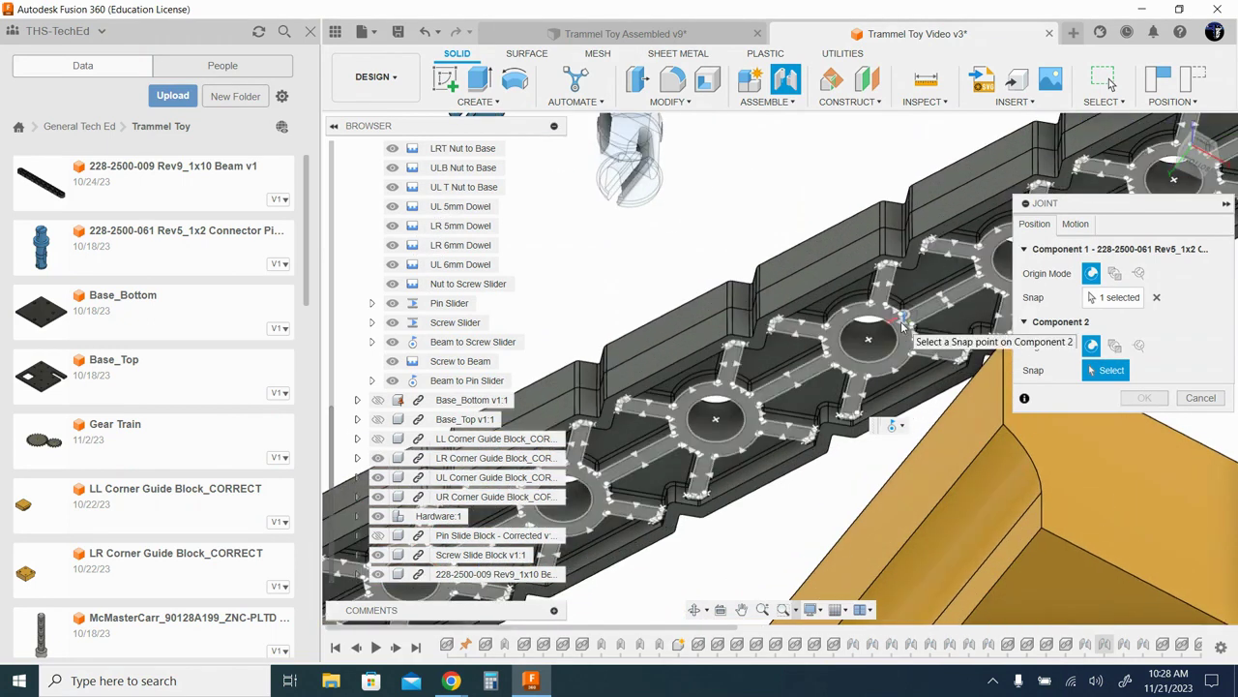
click(882, 437)
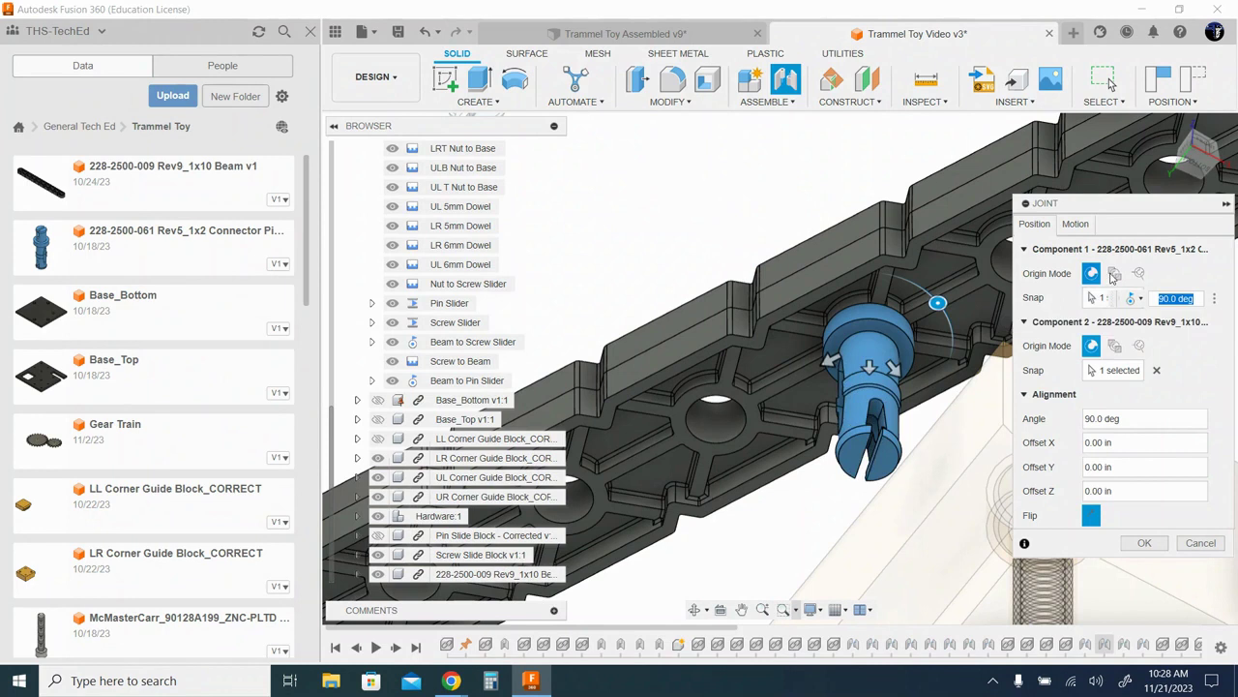
- Set the connector pin joint's motion type to Rigid and create the joint
click(1074, 224)
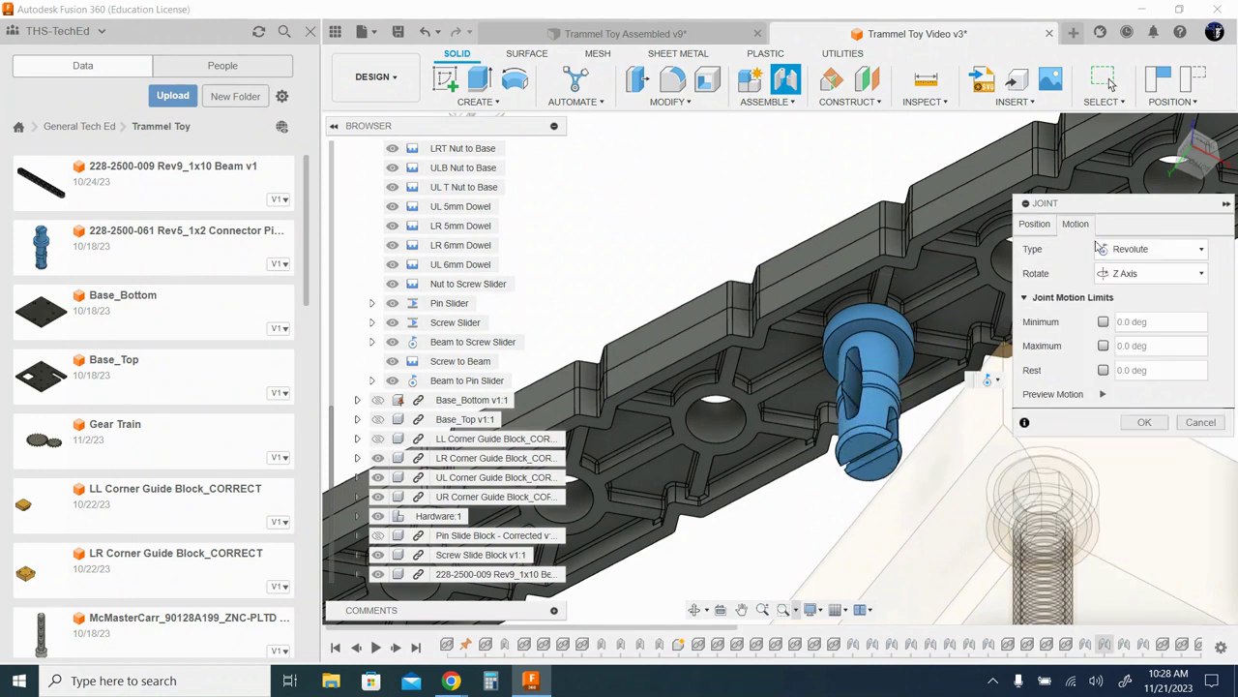
click(1117, 250)
click(1125, 271)
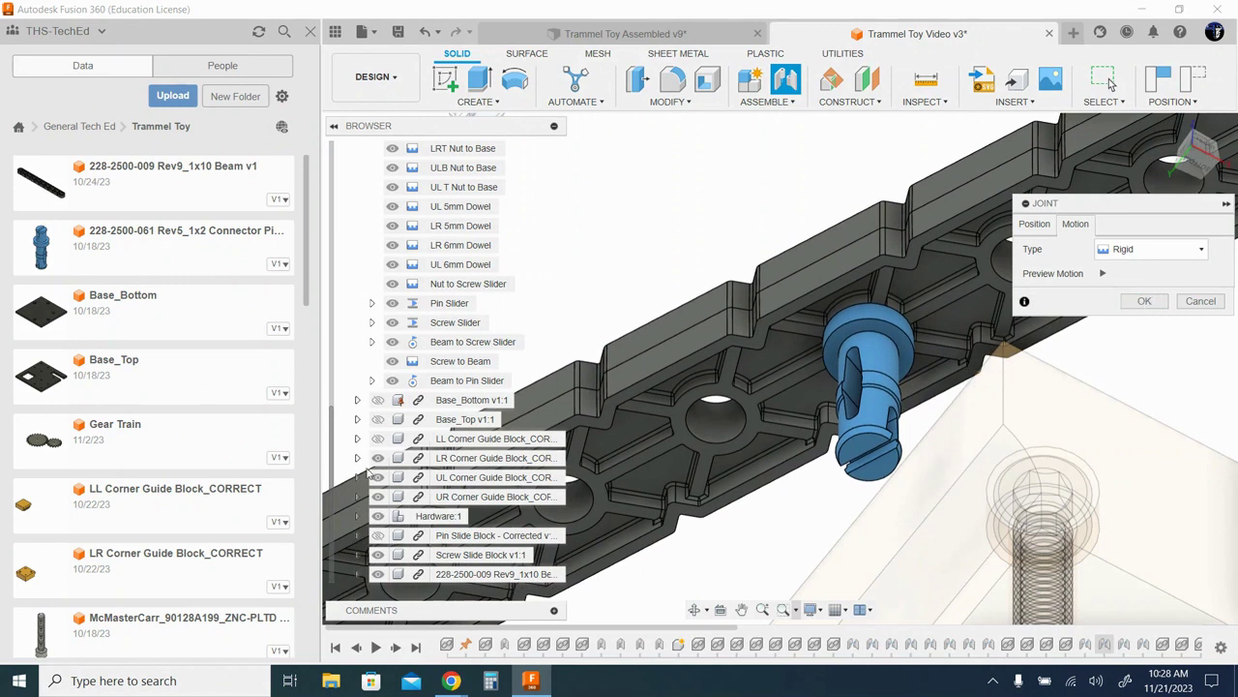
click(1142, 301)
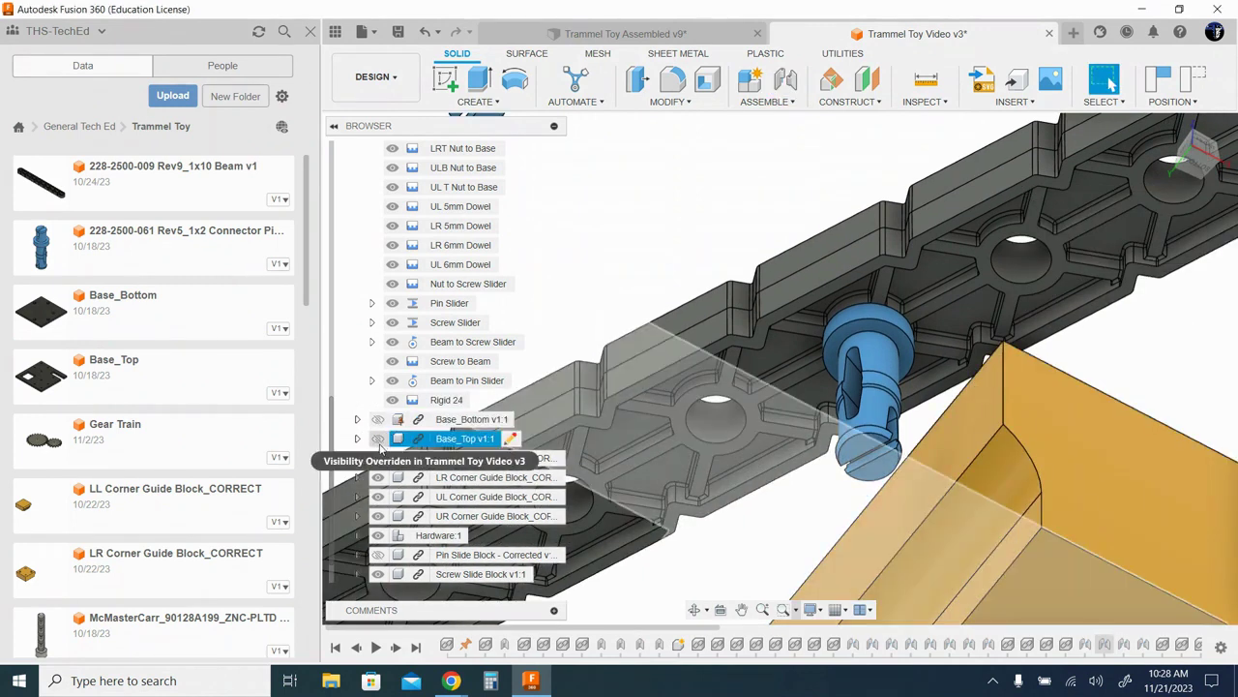
- Show the hidden Base_Bottom, Base_Top, Pin Slide Block and LL Corner Guide Block again
click(378, 438)
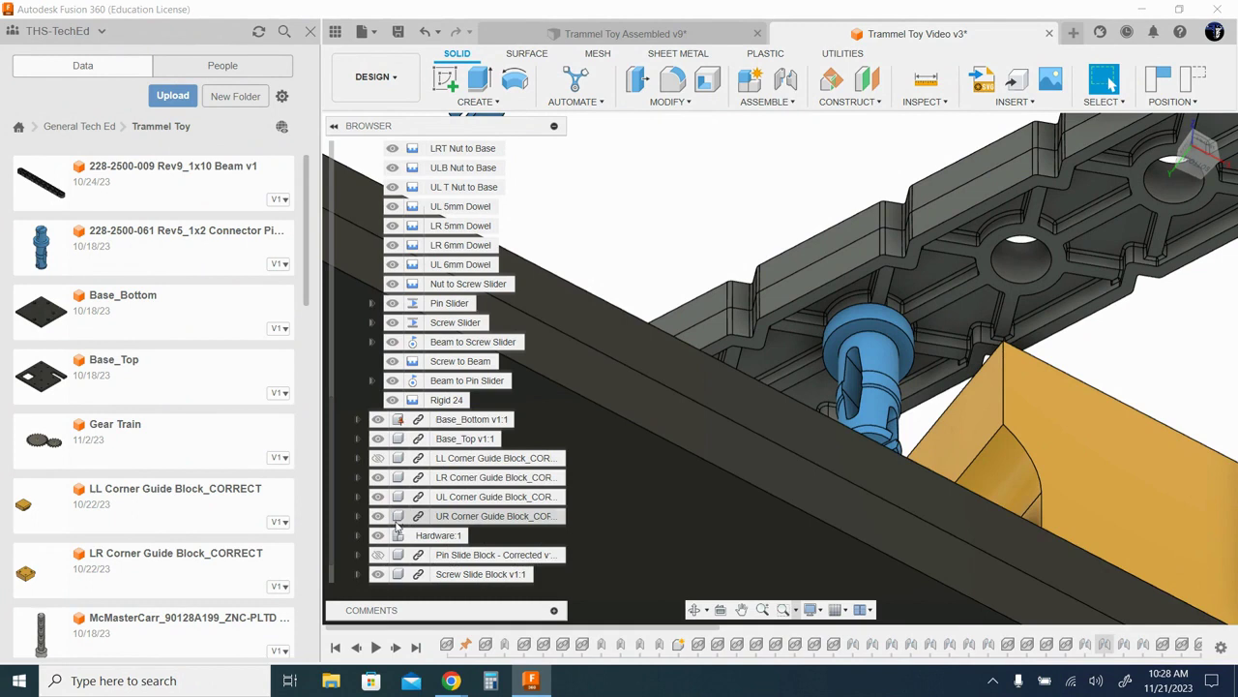
click(377, 554)
click(406, 554)
scroll(588, 380, down, 6)
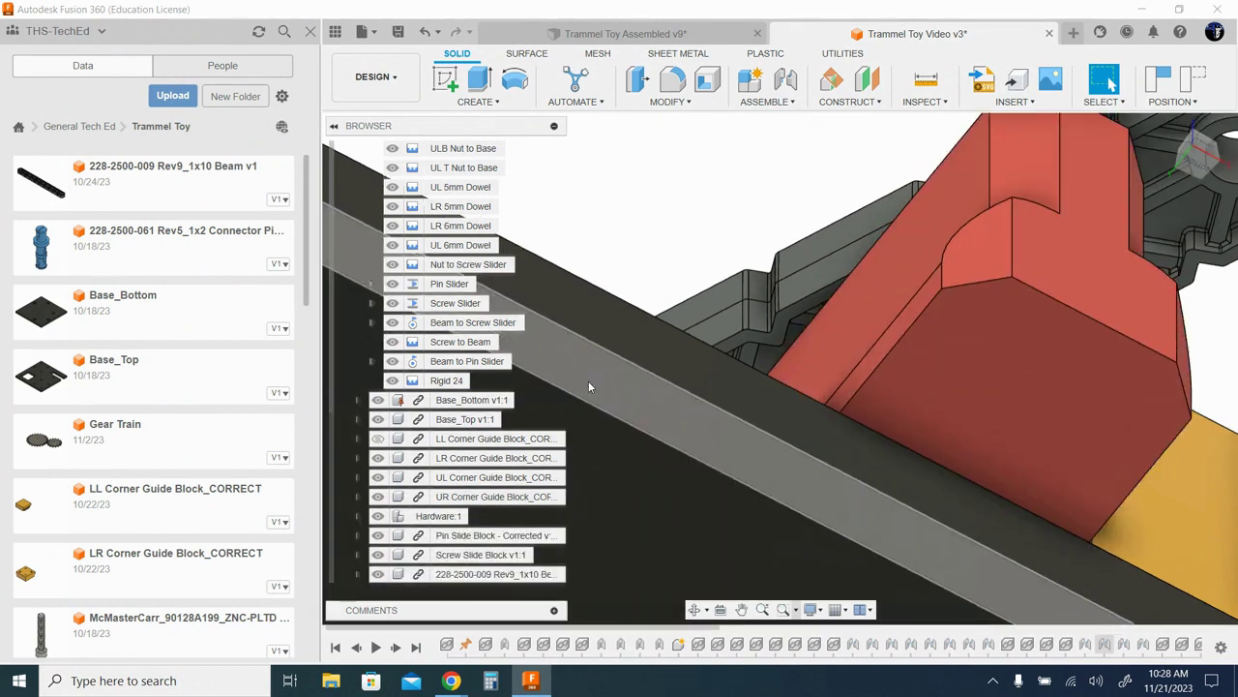
click(1198, 160)
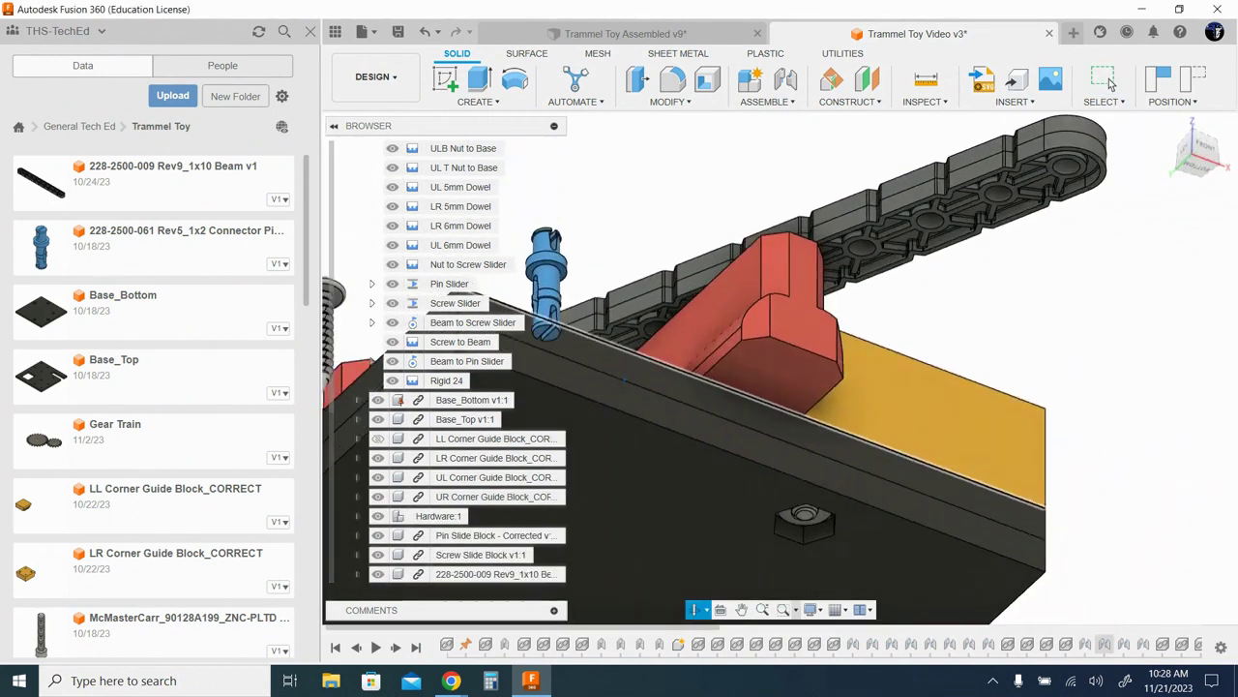
scroll(460, 524, up, 2)
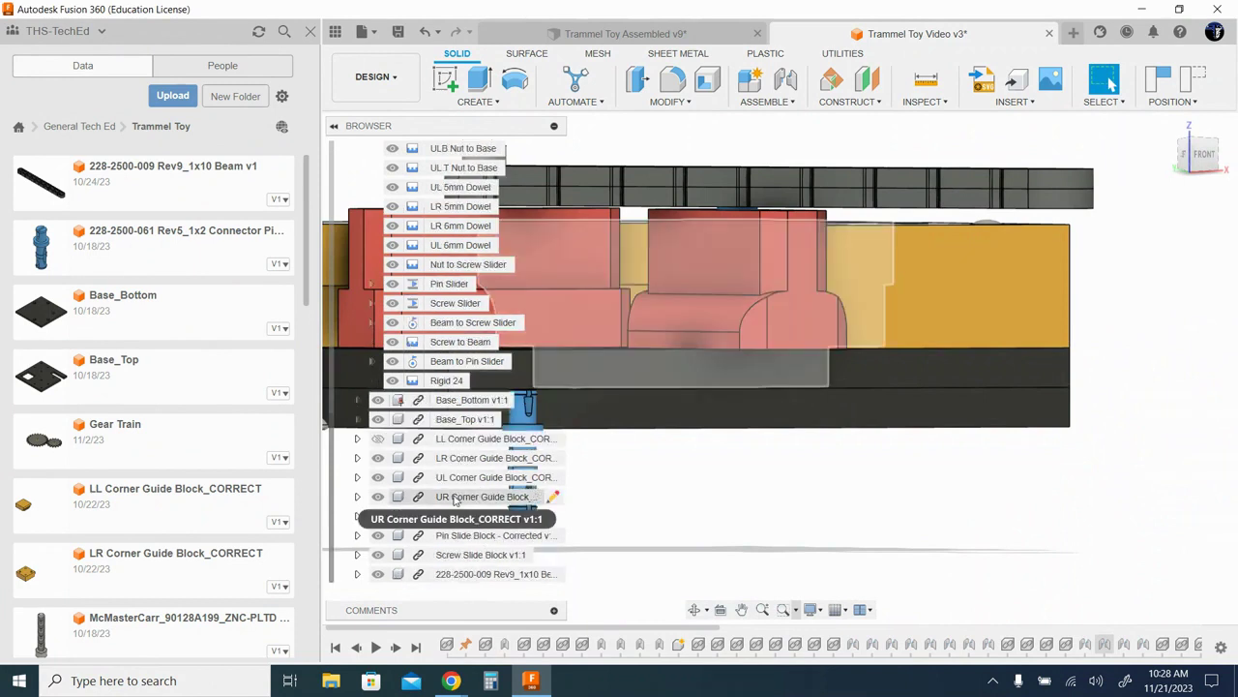
scroll(455, 519, up, 5)
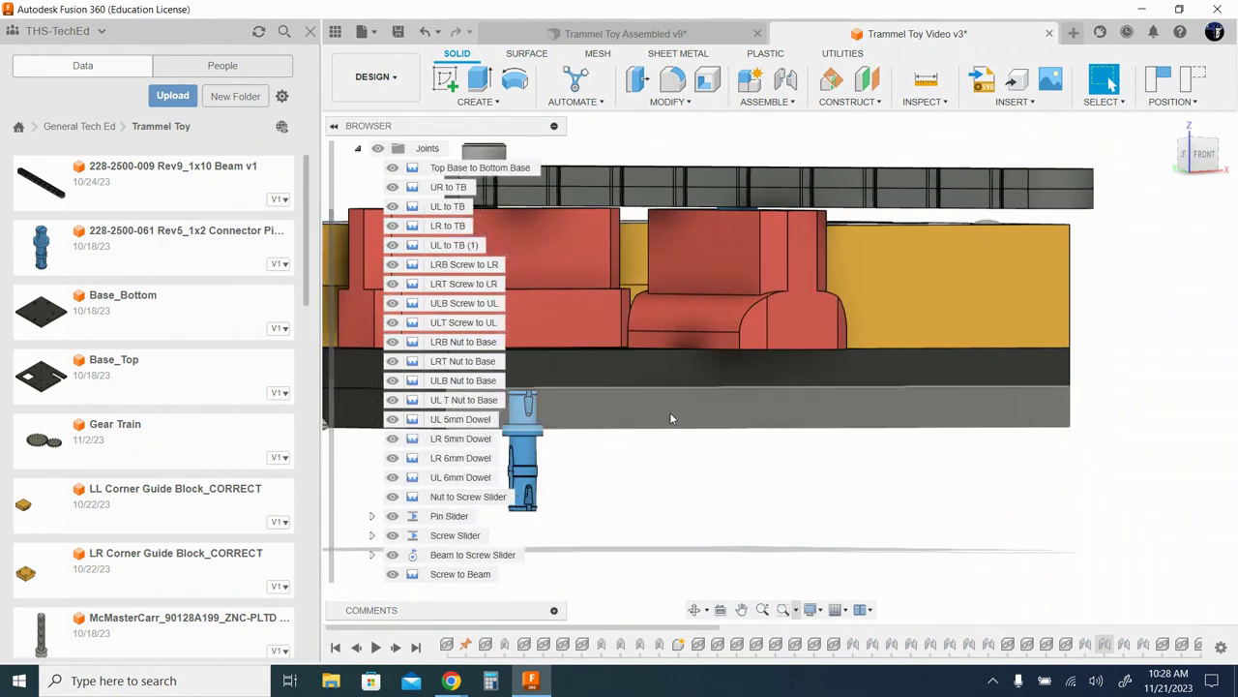
scroll(449, 435, up, 2)
scroll(449, 401, down, 6)
scroll(449, 401, down, 2)
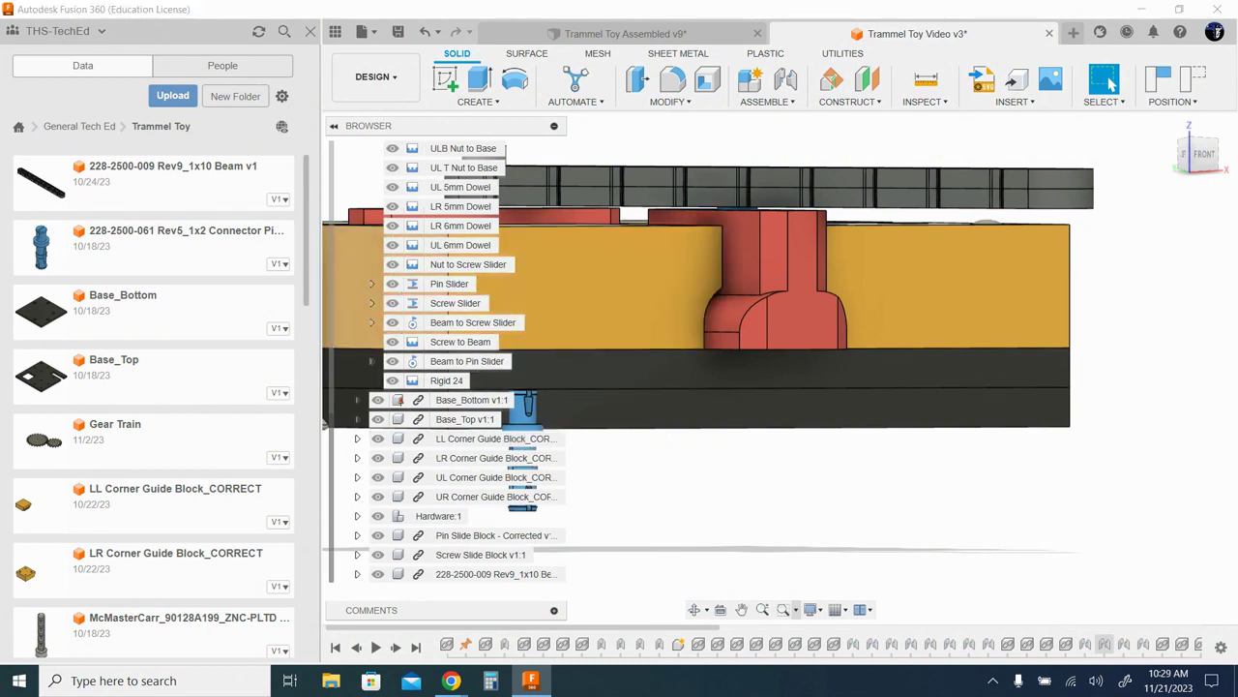
- Rename the rigid joint between the connector pin and the beam as Pin to Beam
click(1167, 127)
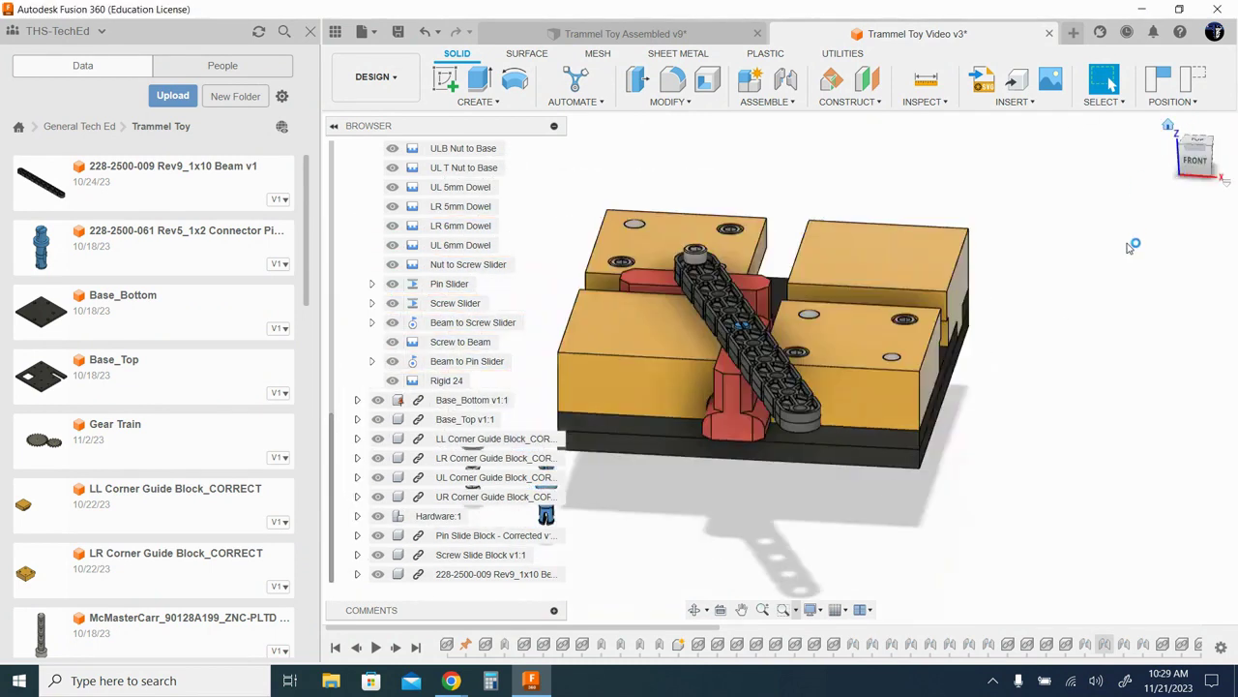
scroll(794, 359, up, 4)
scroll(793, 359, up, 5)
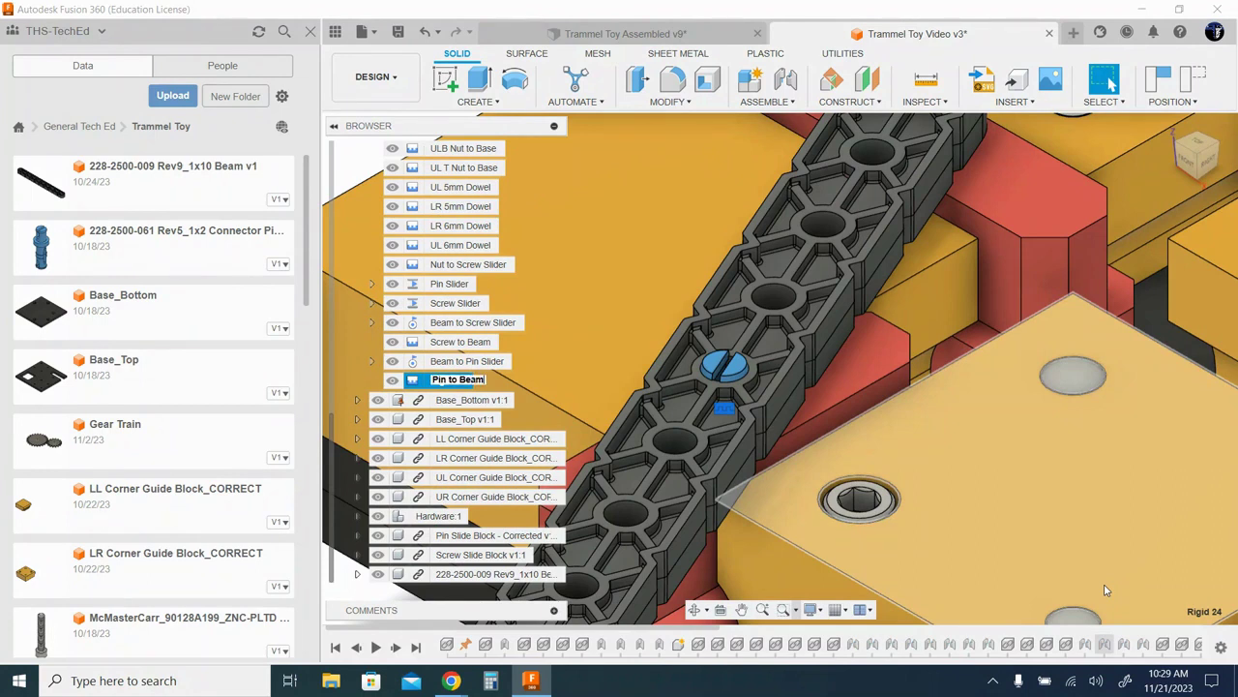
scroll(1106, 591, down, 5)
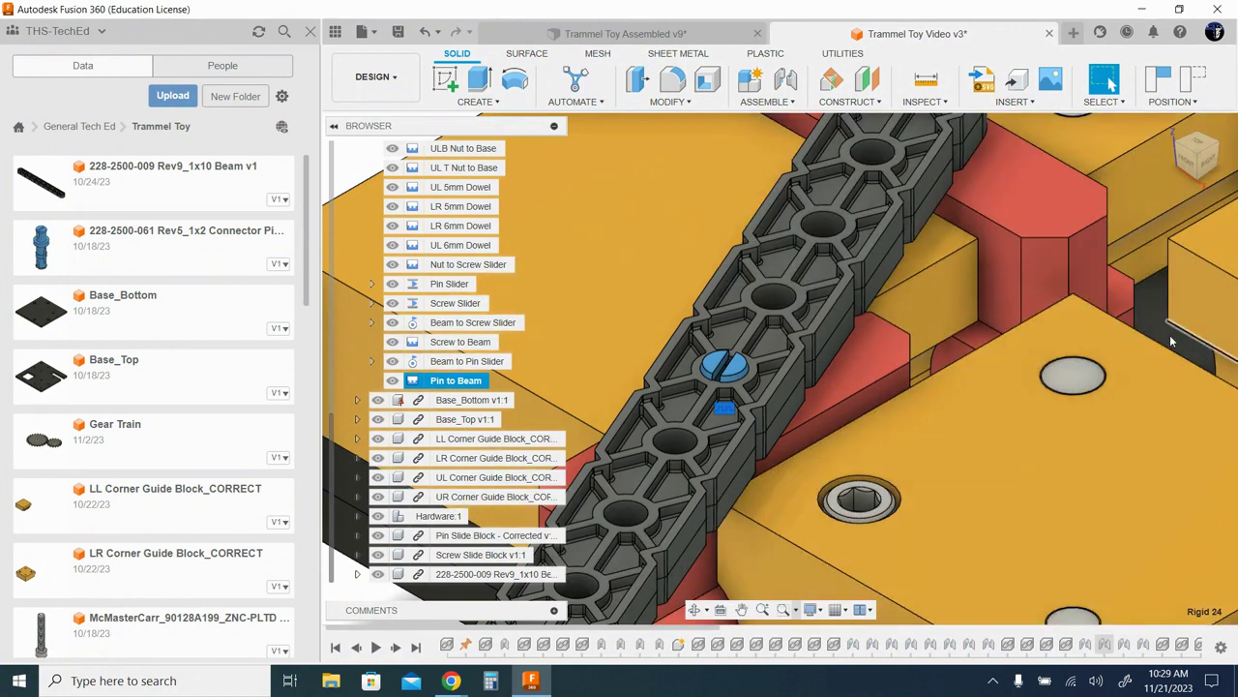
- Start a joint from the top centre of the collar on the remaining loose blue connector pin
scroll(1026, 405, down, 3)
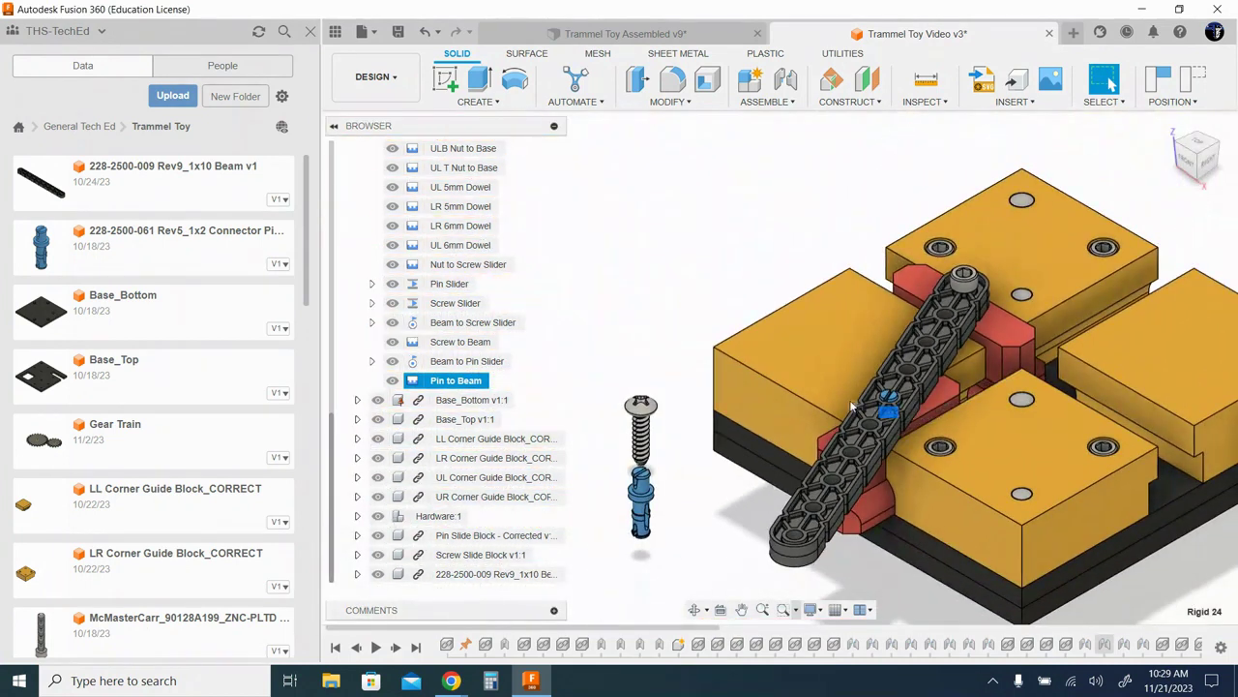
scroll(645, 470, up, 5)
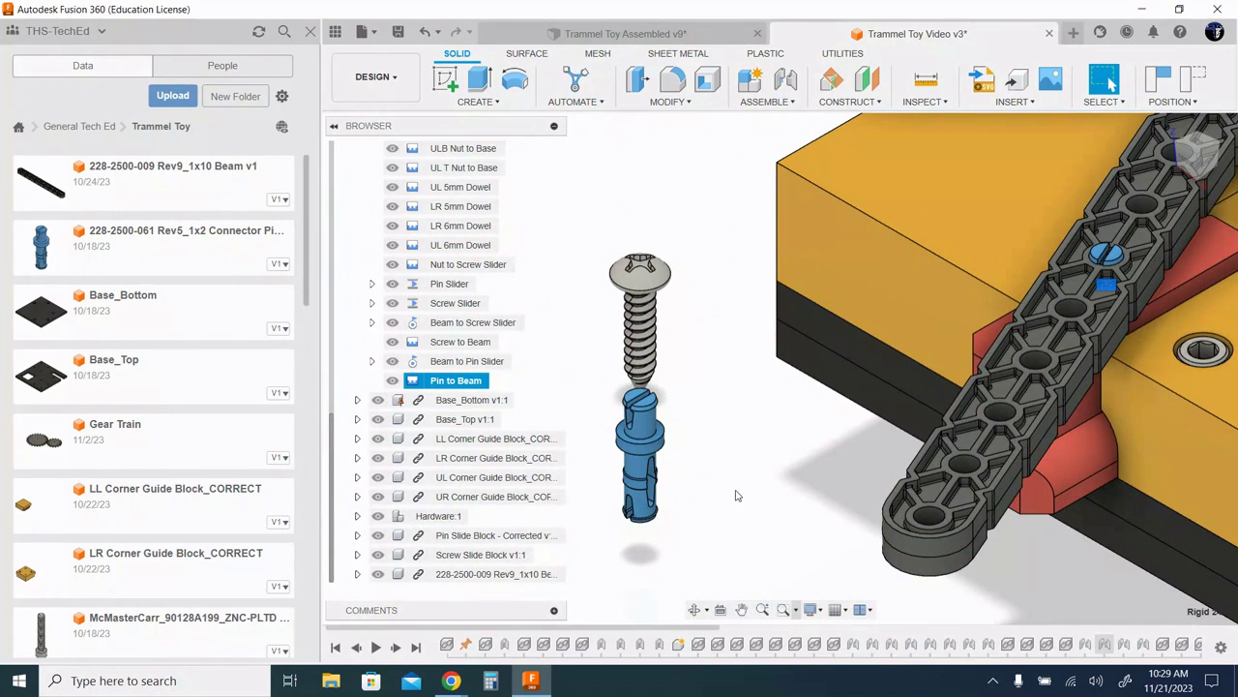
key(j)
scroll(654, 416, up, 5)
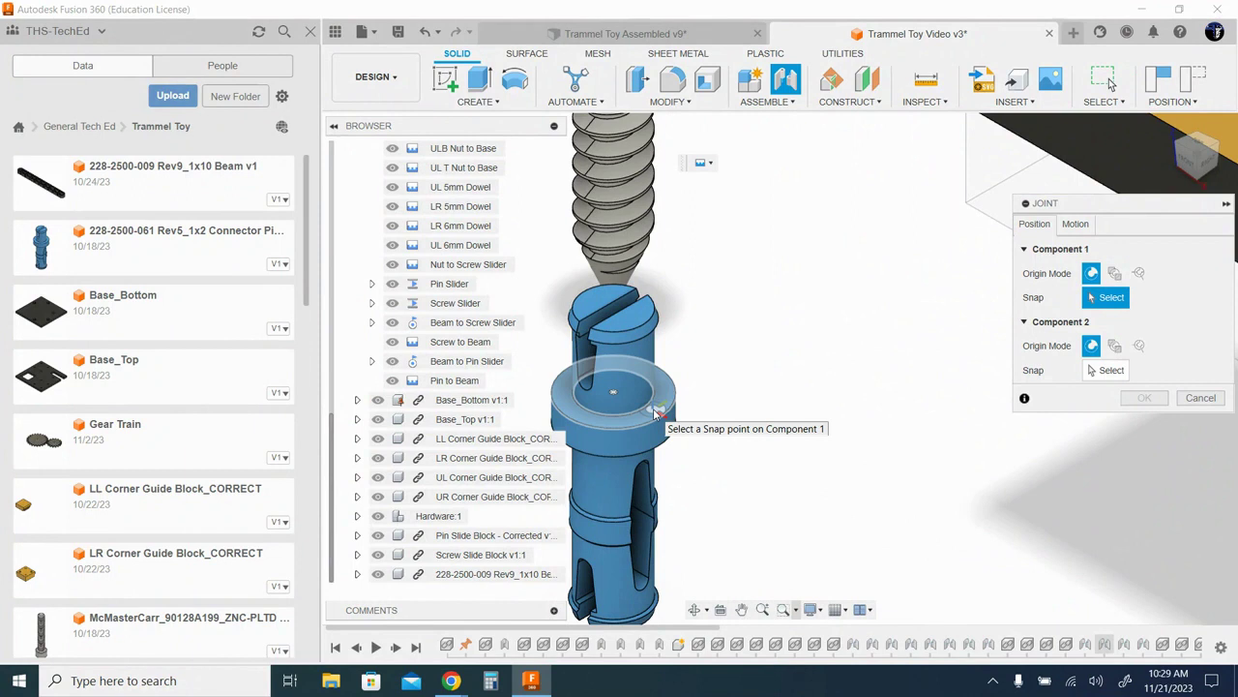
click(624, 401)
- Snap the connector pin to the top centre of the last hole at the beam's free end
scroll(898, 511, down, 5)
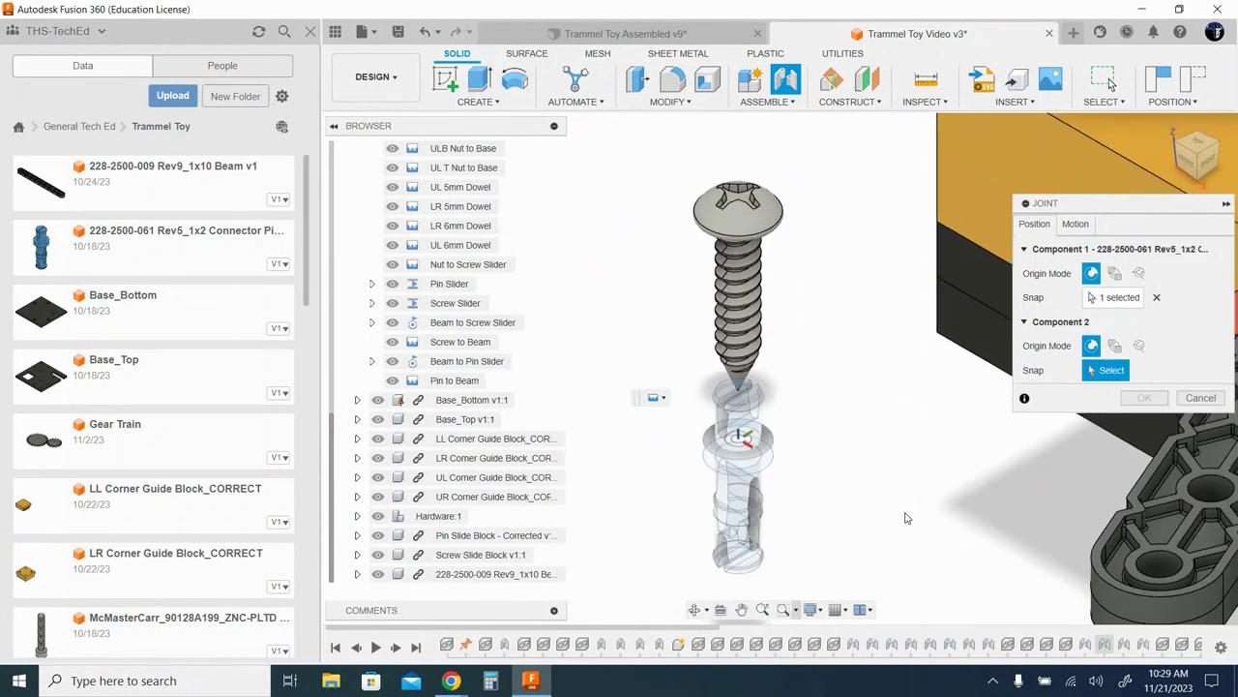
scroll(774, 498, up, 4)
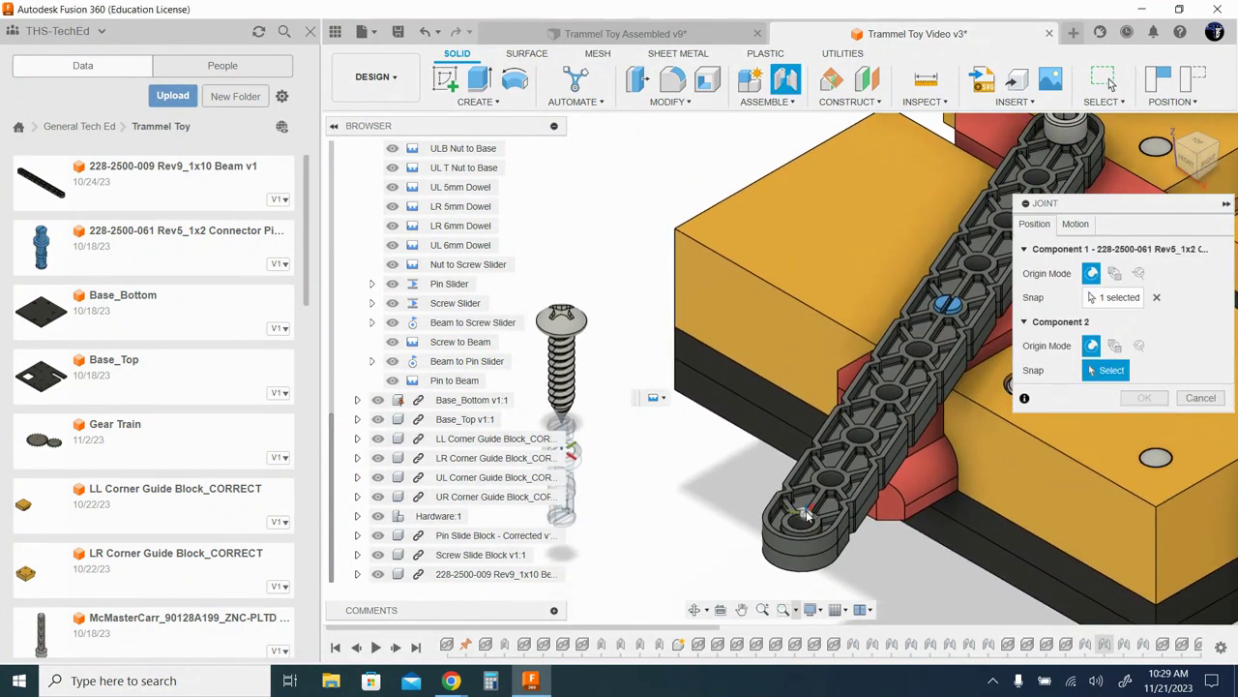
scroll(805, 517, up, 4)
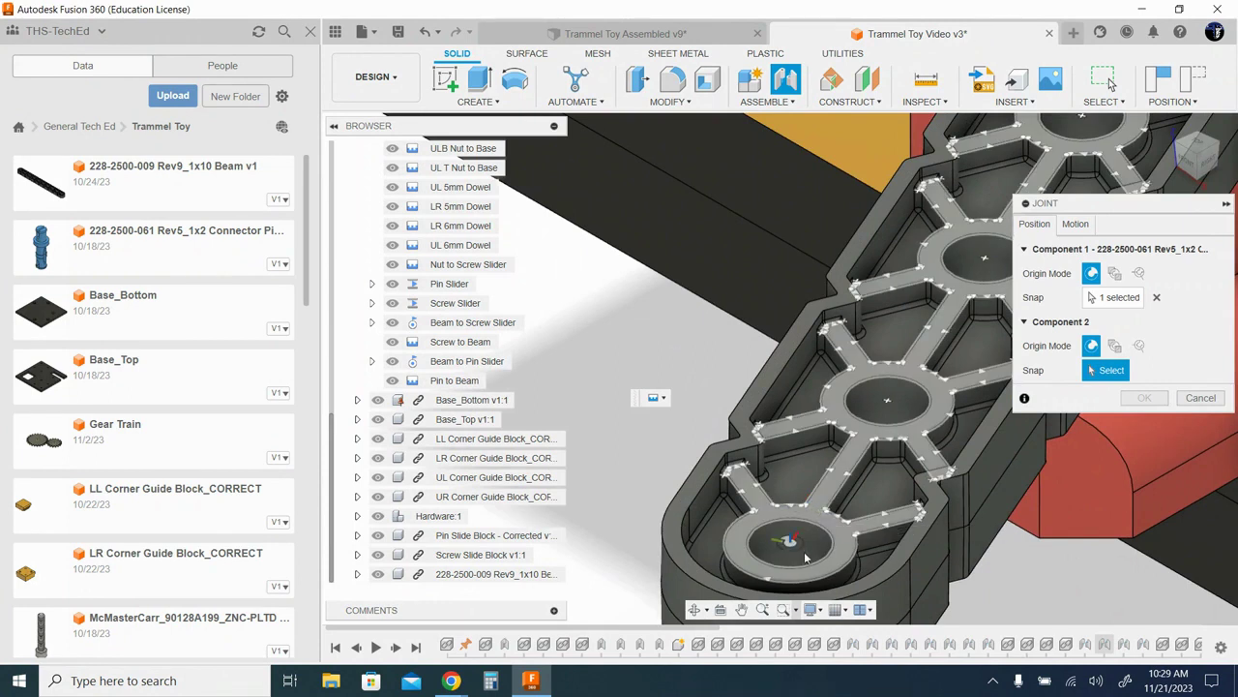
click(804, 554)
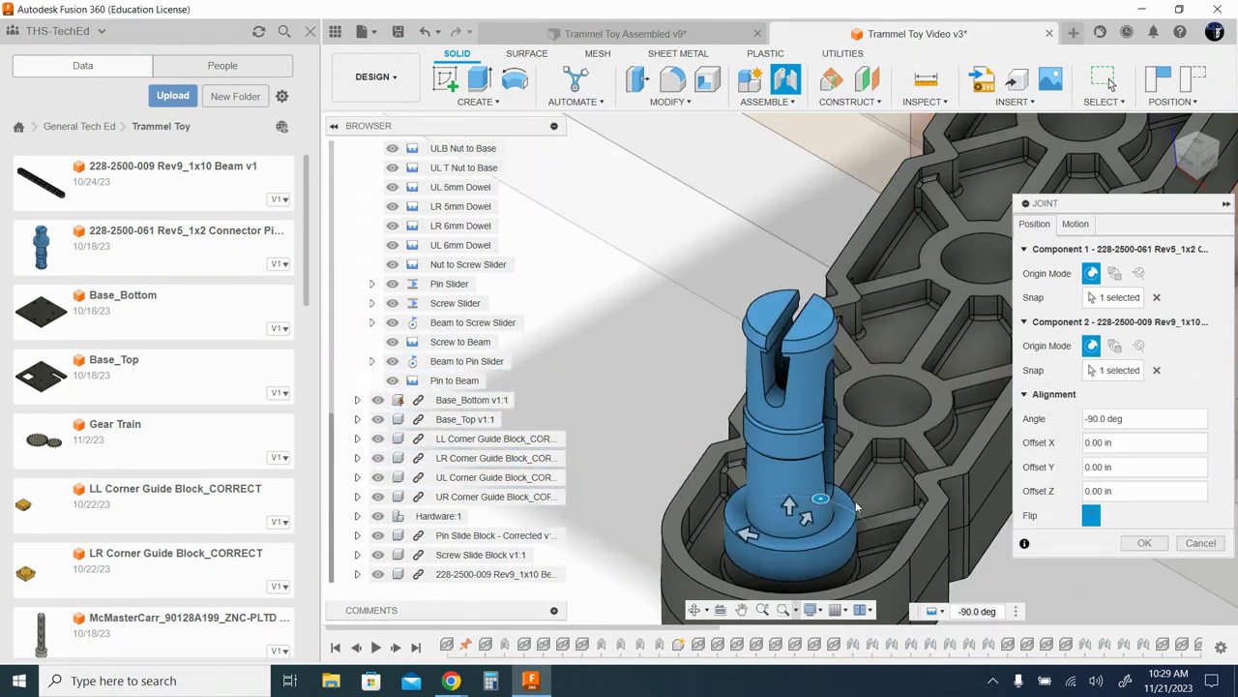
- Create the rigid joint with the pin standing upright on the beam's end and rename it Pin Handle
scroll(884, 512, down, 6)
middle_drag(899, 510, 780, 442)
scroll(763, 465, down, 5)
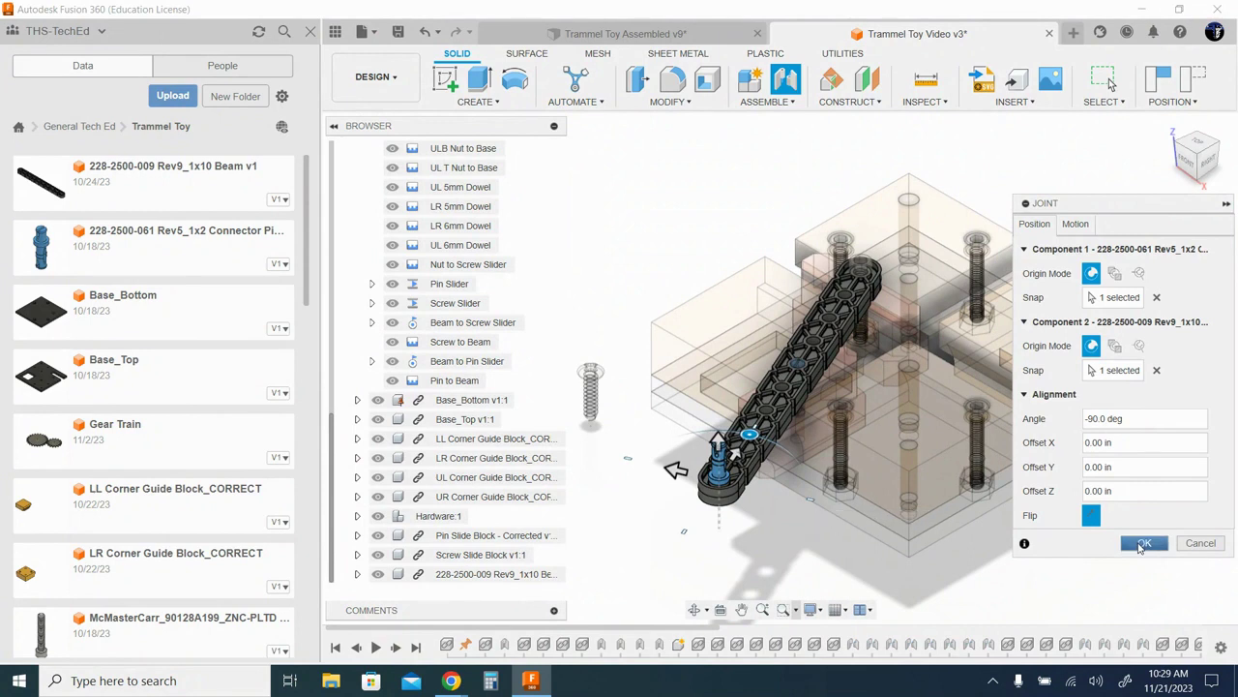
click(1142, 545)
click(447, 400)
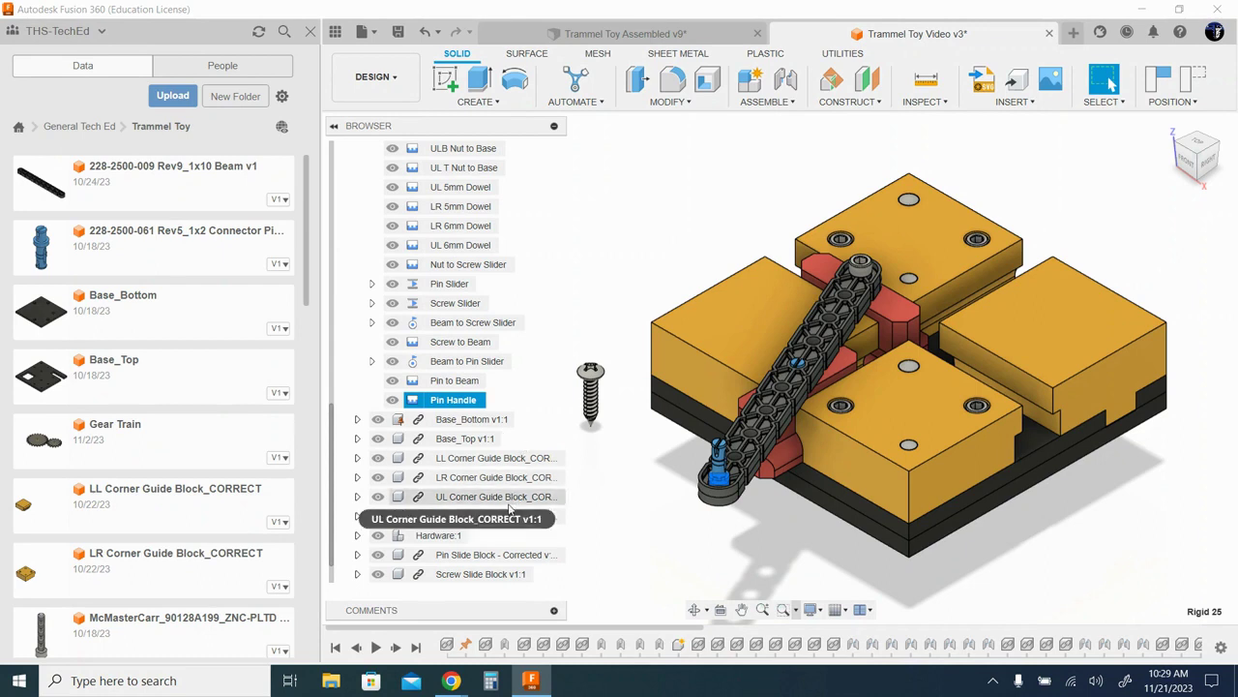
double_click(474, 400)
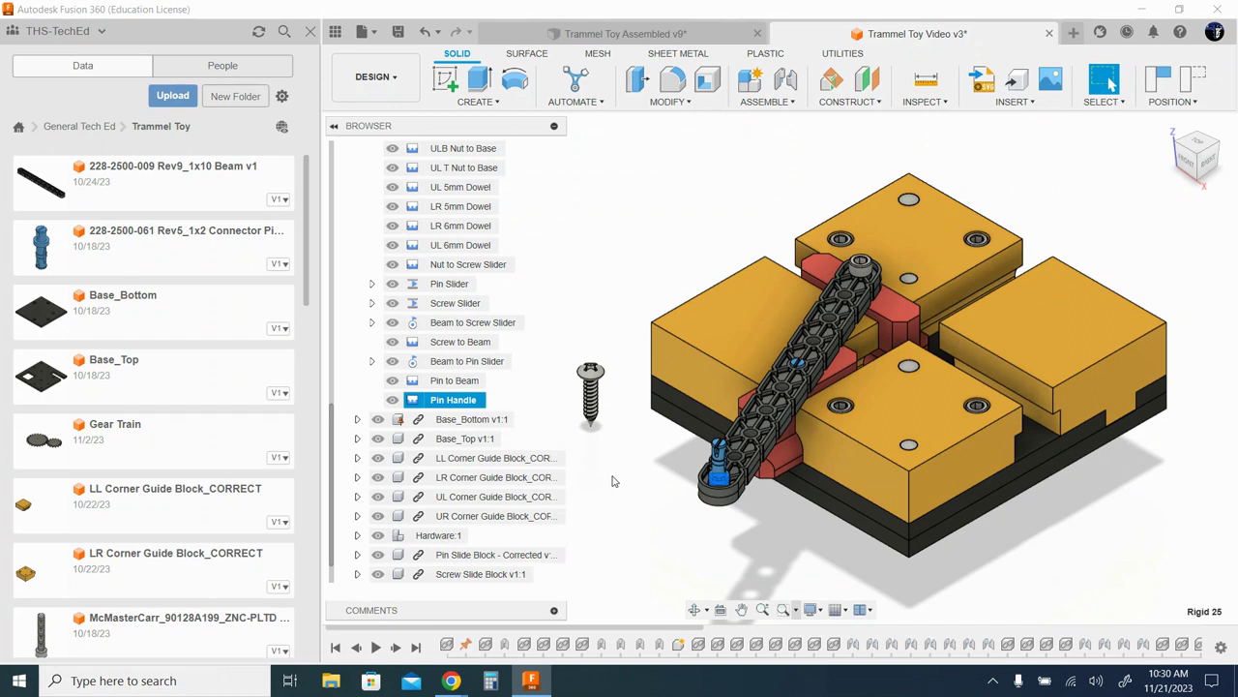
- Start a joint from the centre of the loose screw's shank, directly under its head
shift+middle_drag(611, 474, 791, 391)
key(j)
scroll(608, 377, up, 5)
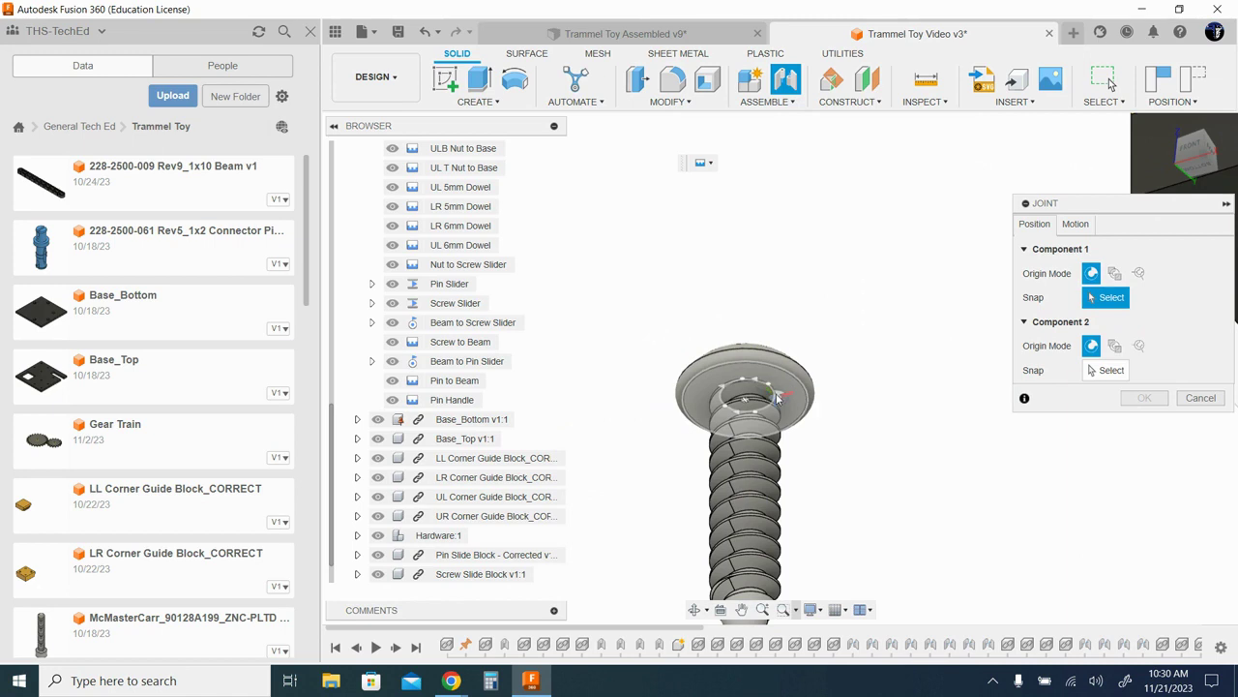
click(746, 404)
- Join the screw to Base_Top's hole centre inside the open recess on the base's underside, and name the joint Bottom Screw
middle_drag(746, 405, 60, 259)
scroll(789, 354, down, 4)
middle_drag(830, 331, 434, 334)
scroll(764, 306, up, 4)
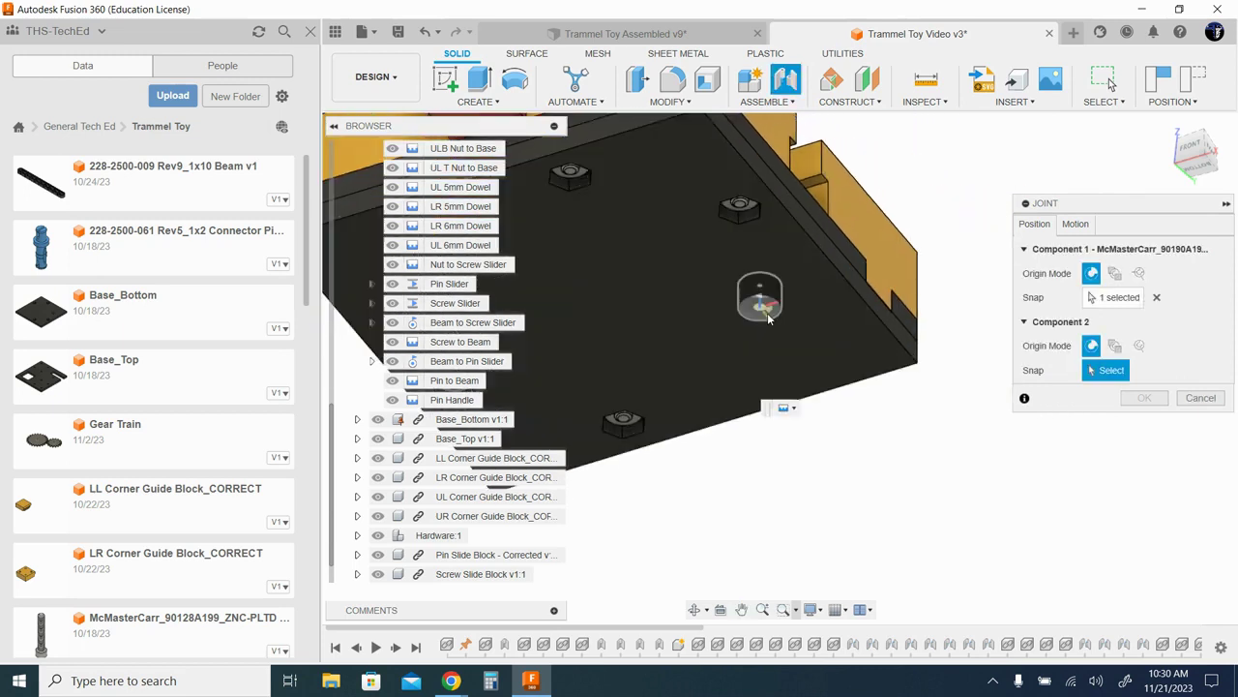
scroll(764, 307, up, 3)
shift+middle_drag(845, 388, 851, 332)
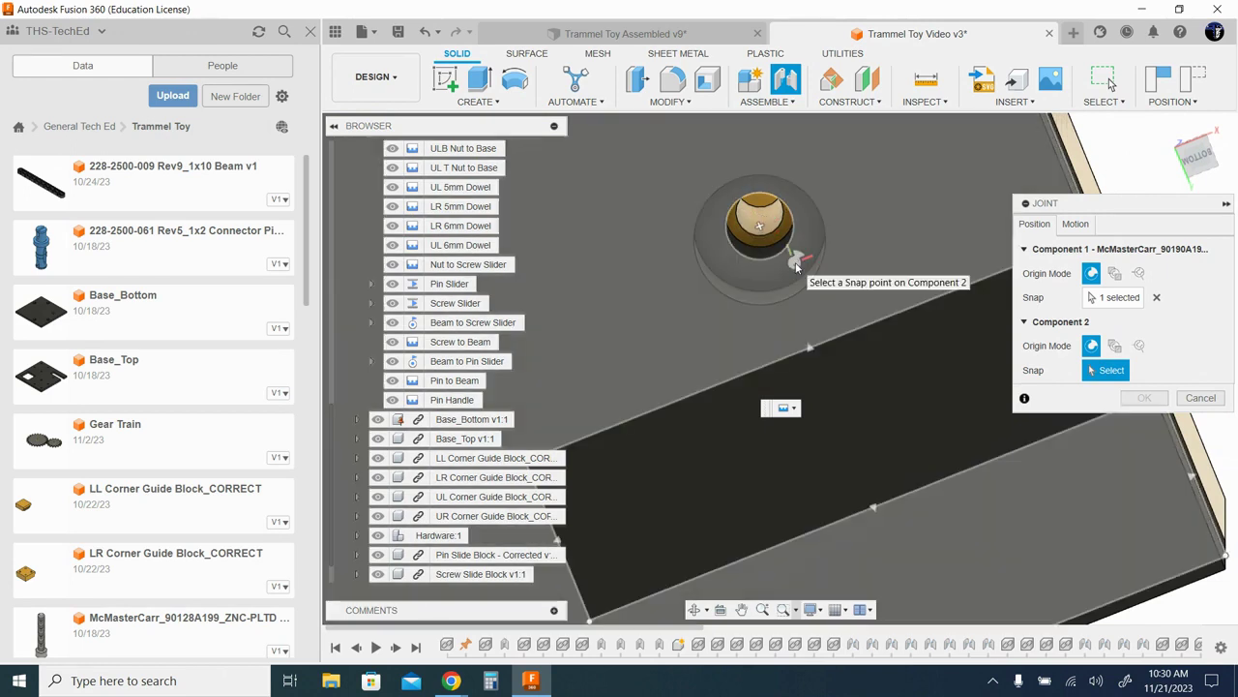
click(762, 226)
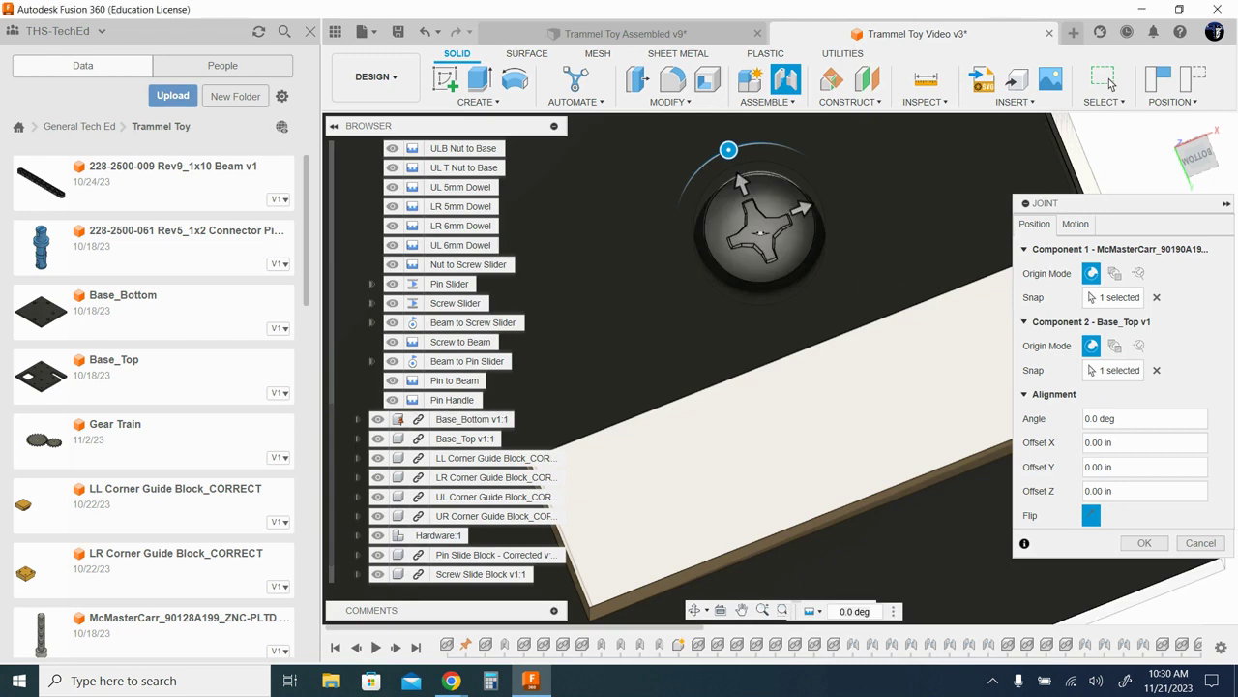
click(1144, 542)
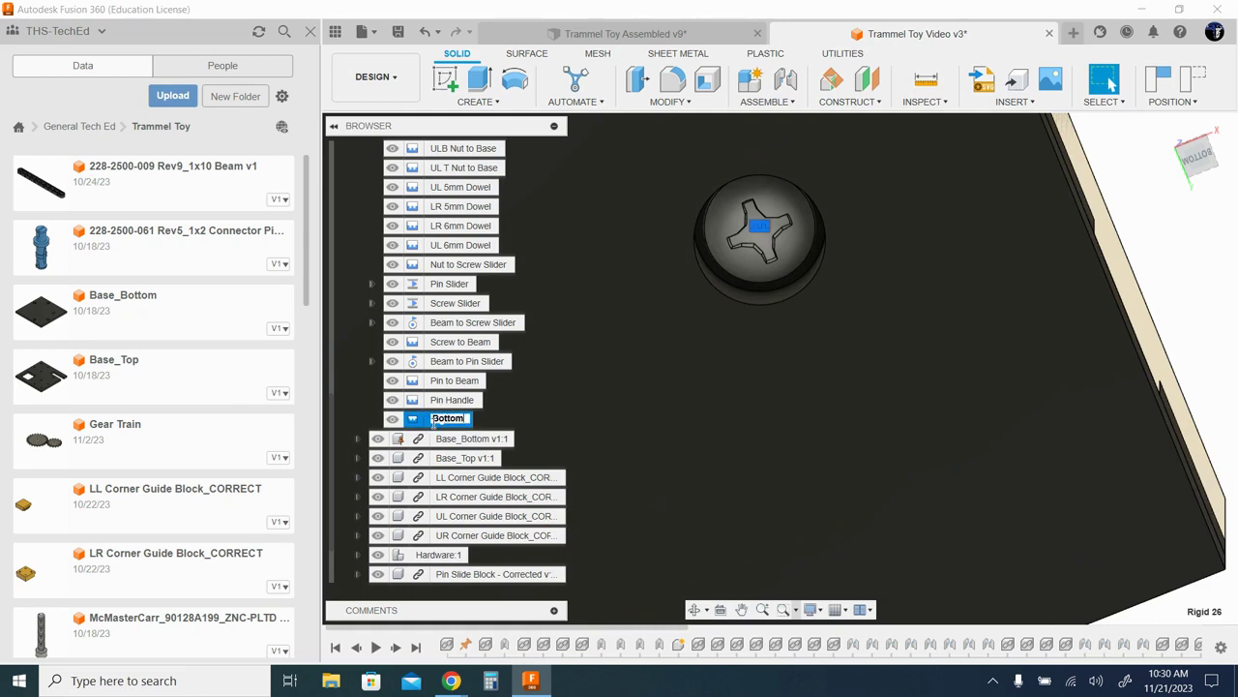
key(Return)
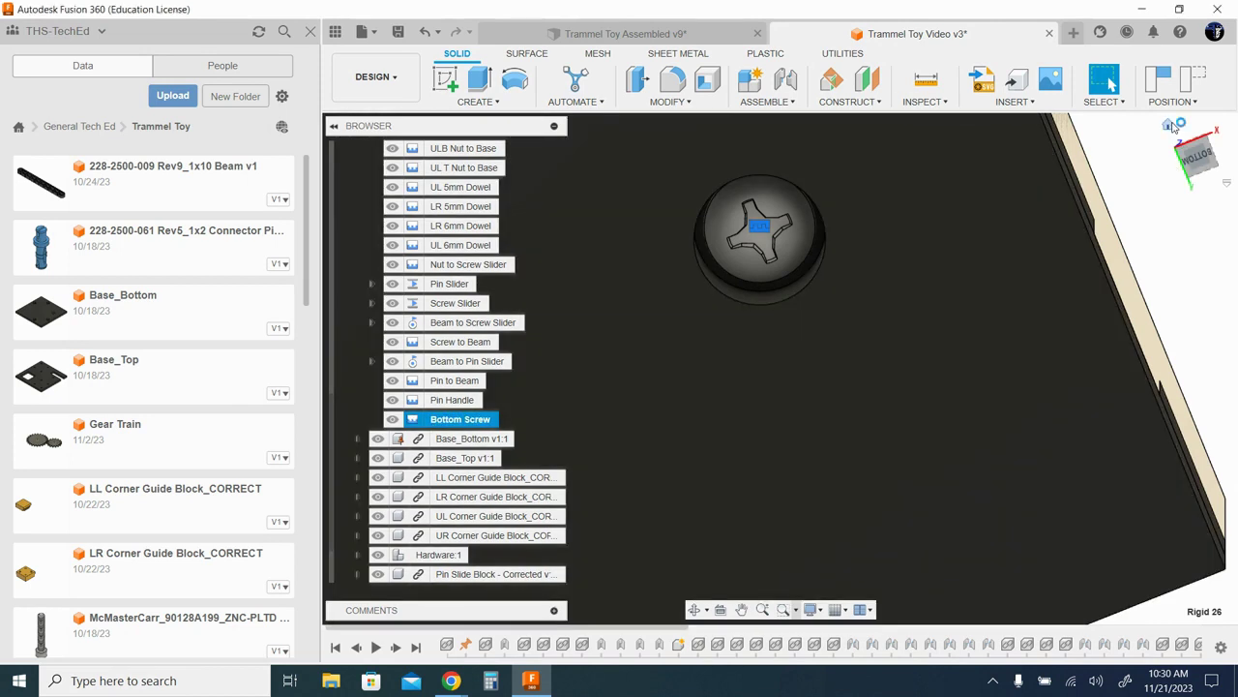
- Animate the joint relationships of Beam to Screw Slider from the home view to check the trammel's motion
click(1168, 125)
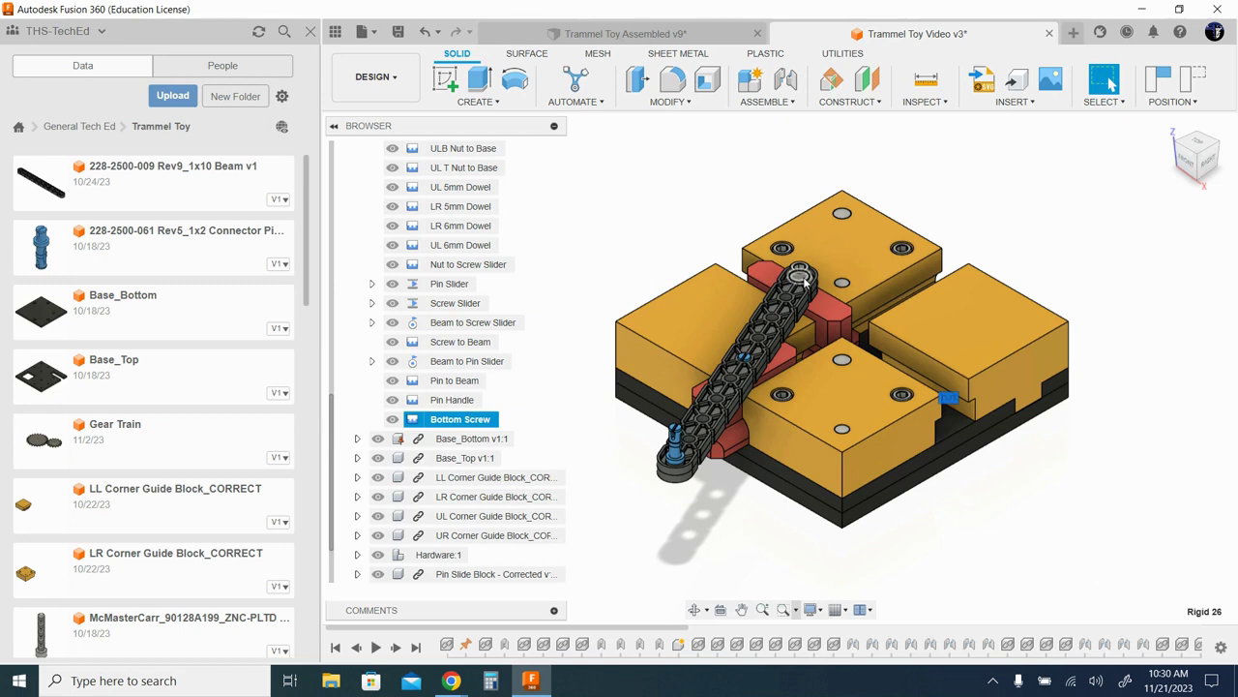
right_click(432, 327)
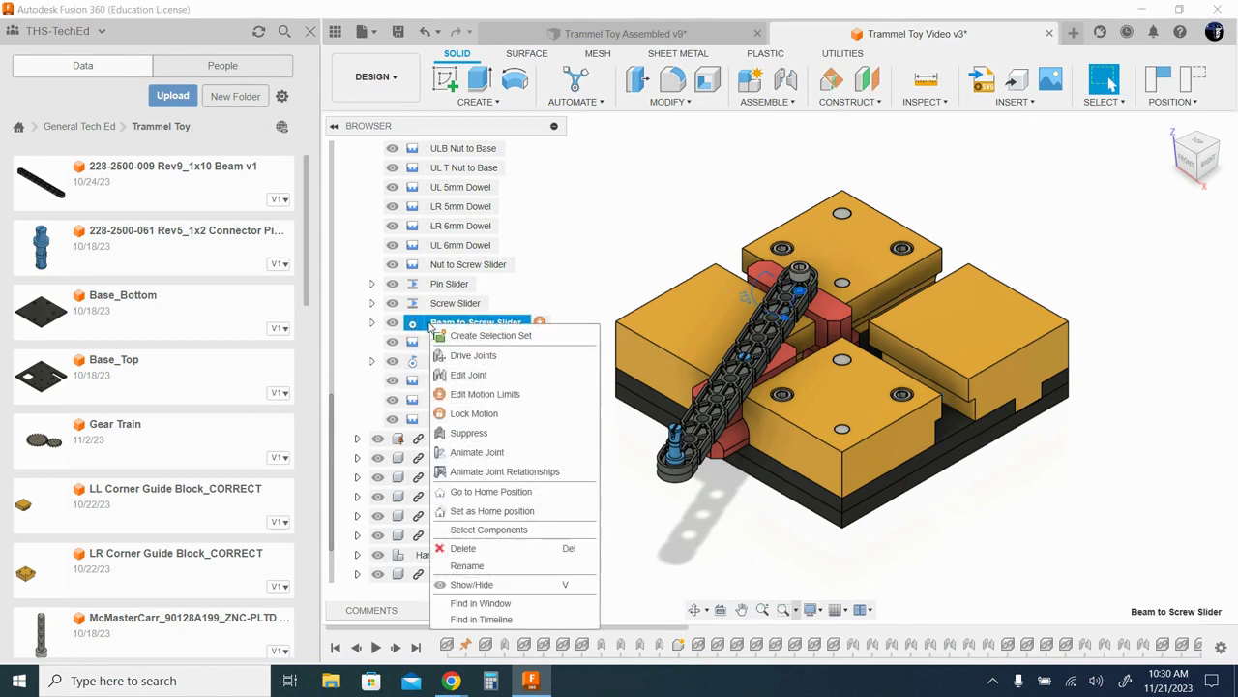
click(523, 471)
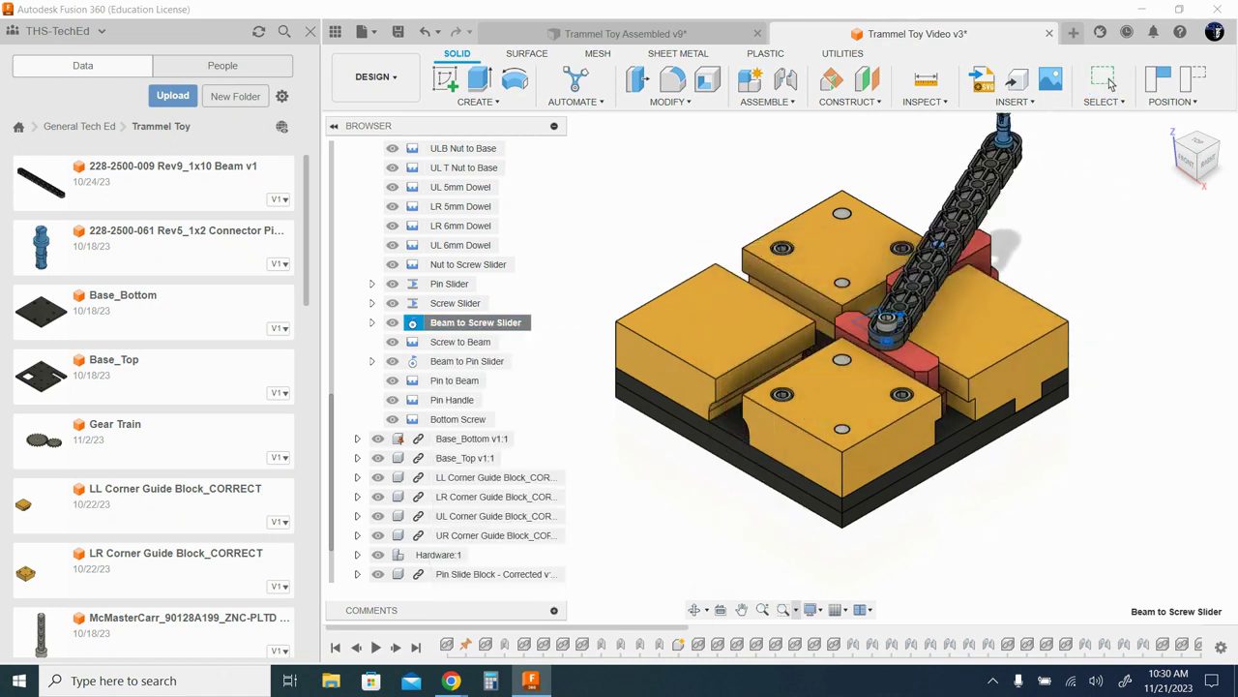